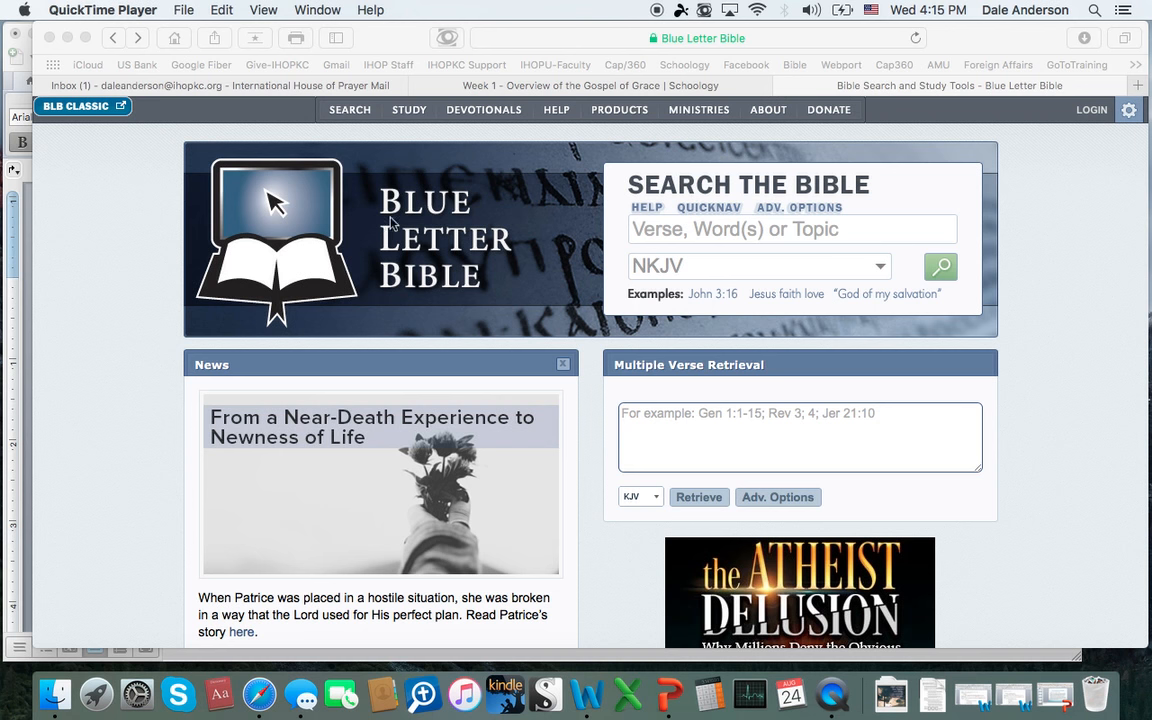
Step: Search the NKJV Bible translation for the word "mercy"
click(883, 272)
click(883, 272)
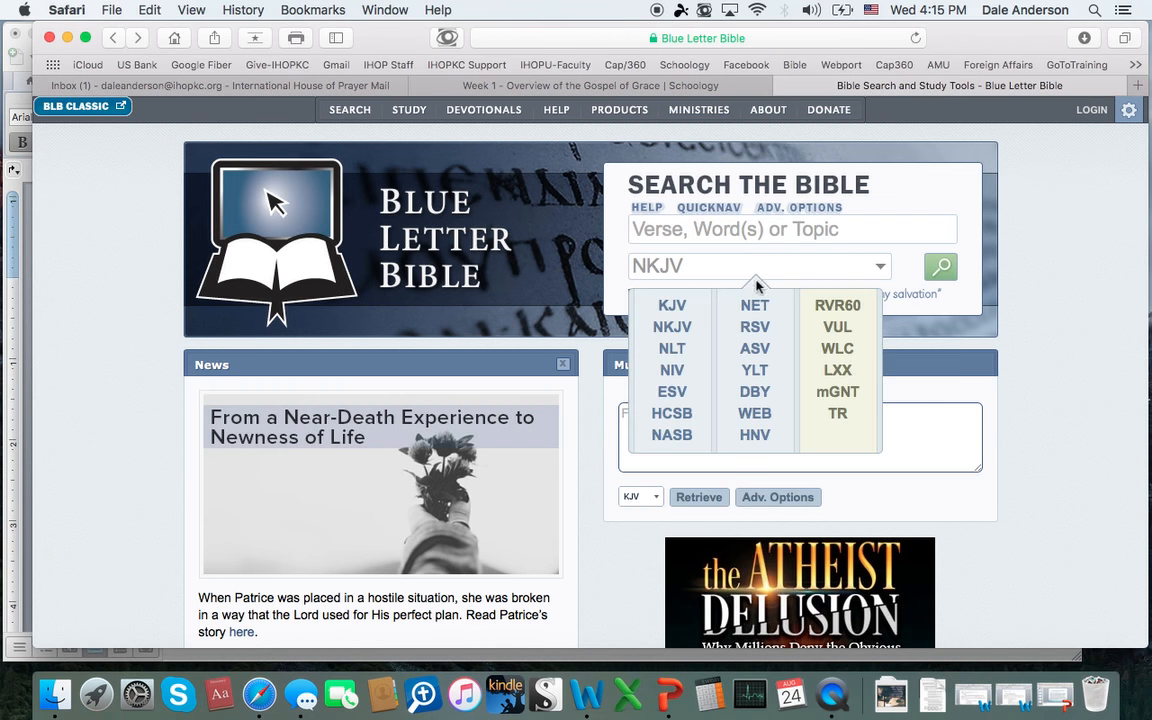
click(680, 329)
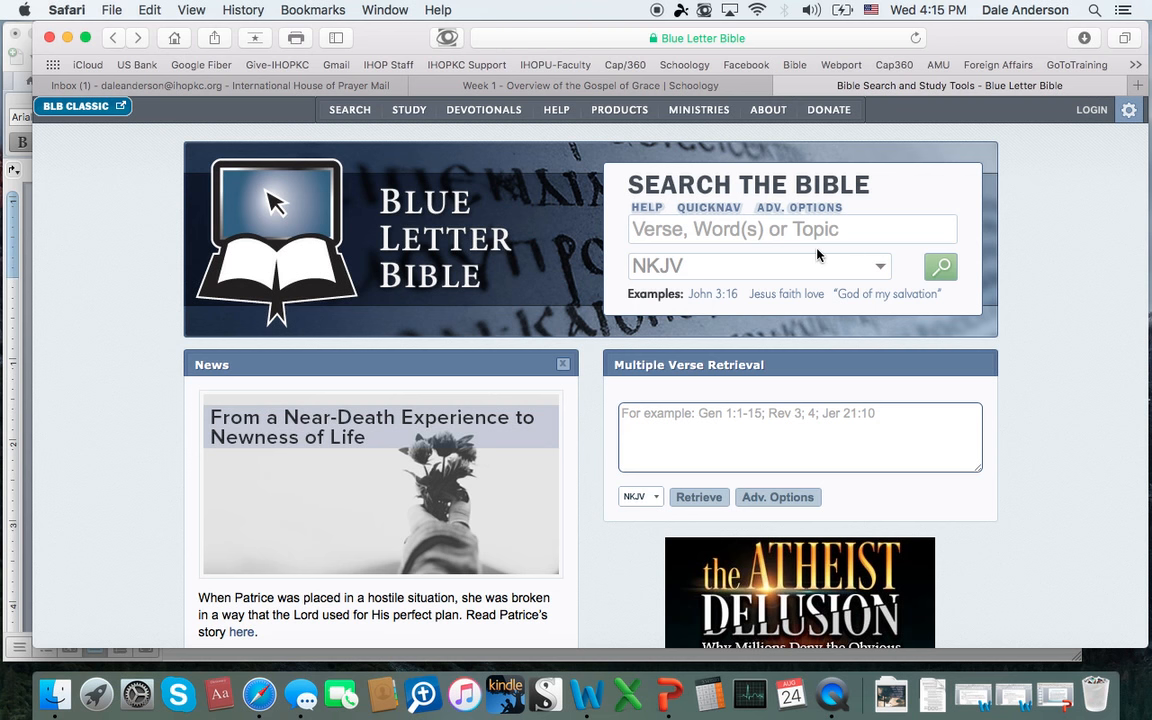
click(786, 229)
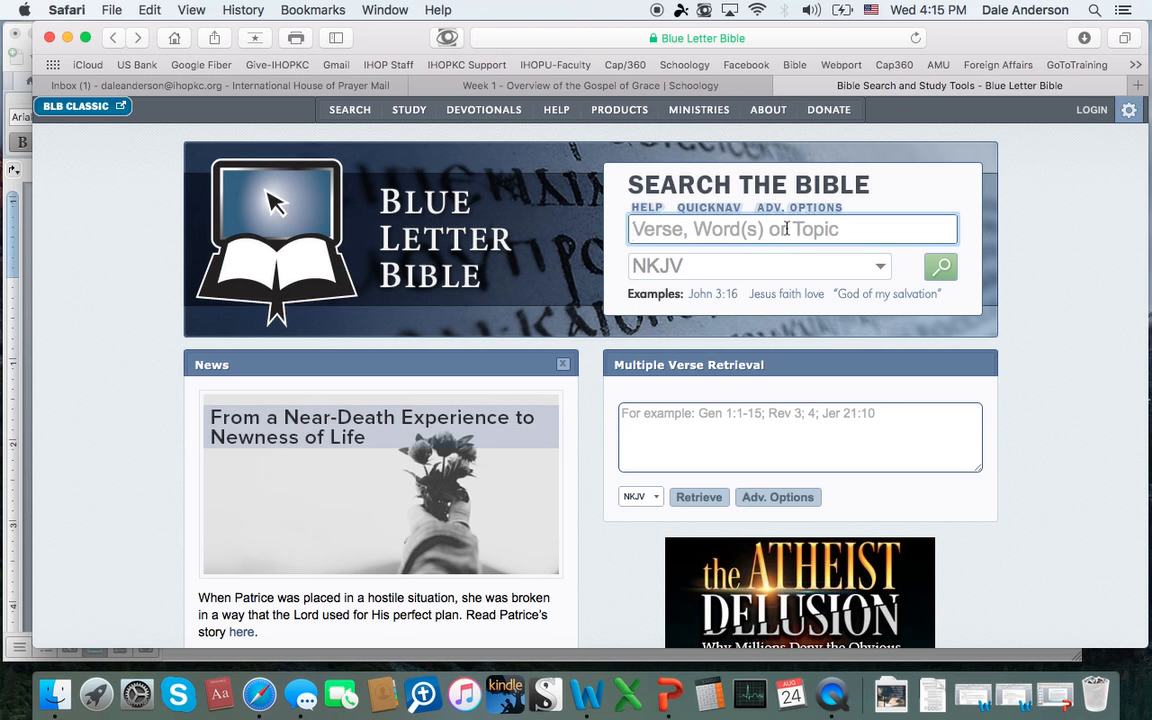
text(mercy)
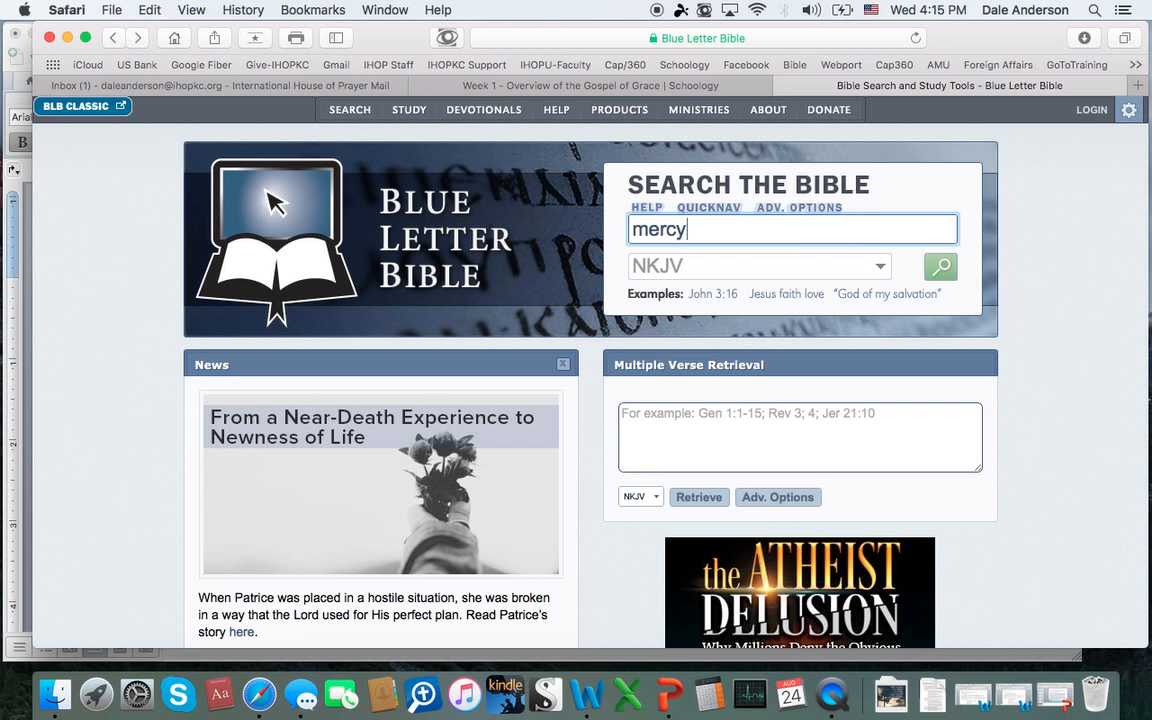
click(942, 268)
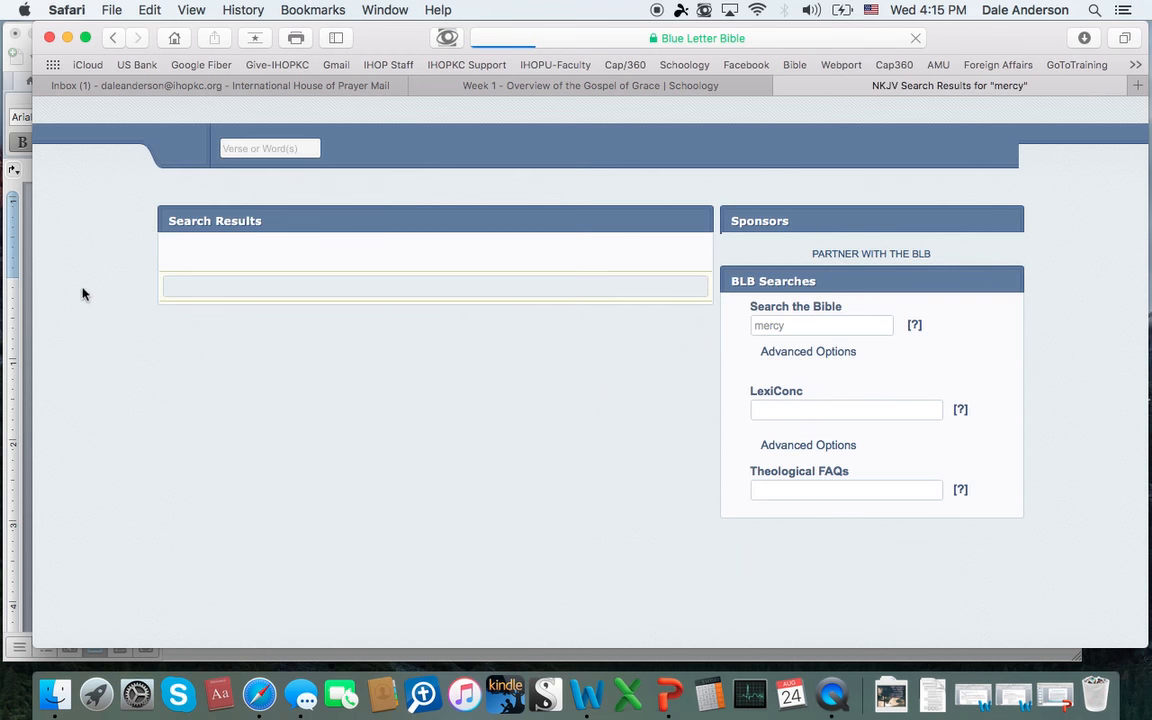
Step: Switch to the Word document and delete all of its existing text
click(22, 308)
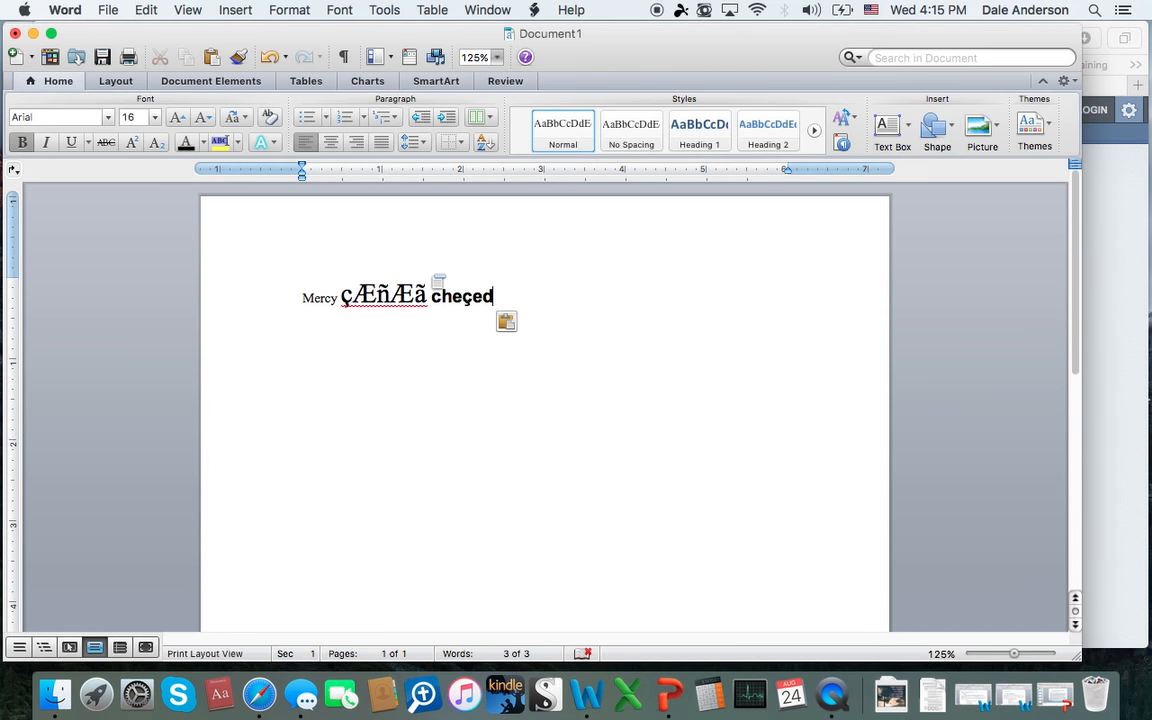
key(BackSpace)
key(BackSpace)
key(BackSpace)
key(BackSpace)
key(BackSpace)
key(BackSpace)
key(BackSpace)
key(BackSpace)
key(BackSpace)
key(BackSpace)
key(BackSpace)
key(BackSpace)
key(BackSpace)
key(BackSpace)
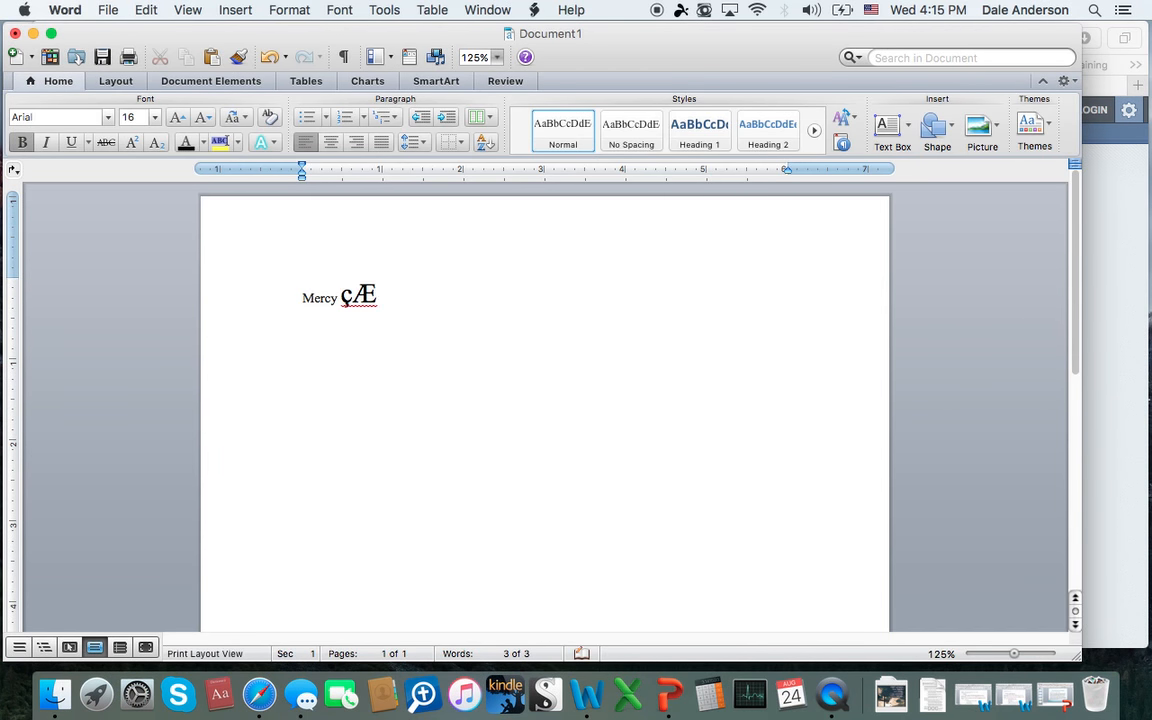
key(BackSpace)
key(BackSpace)
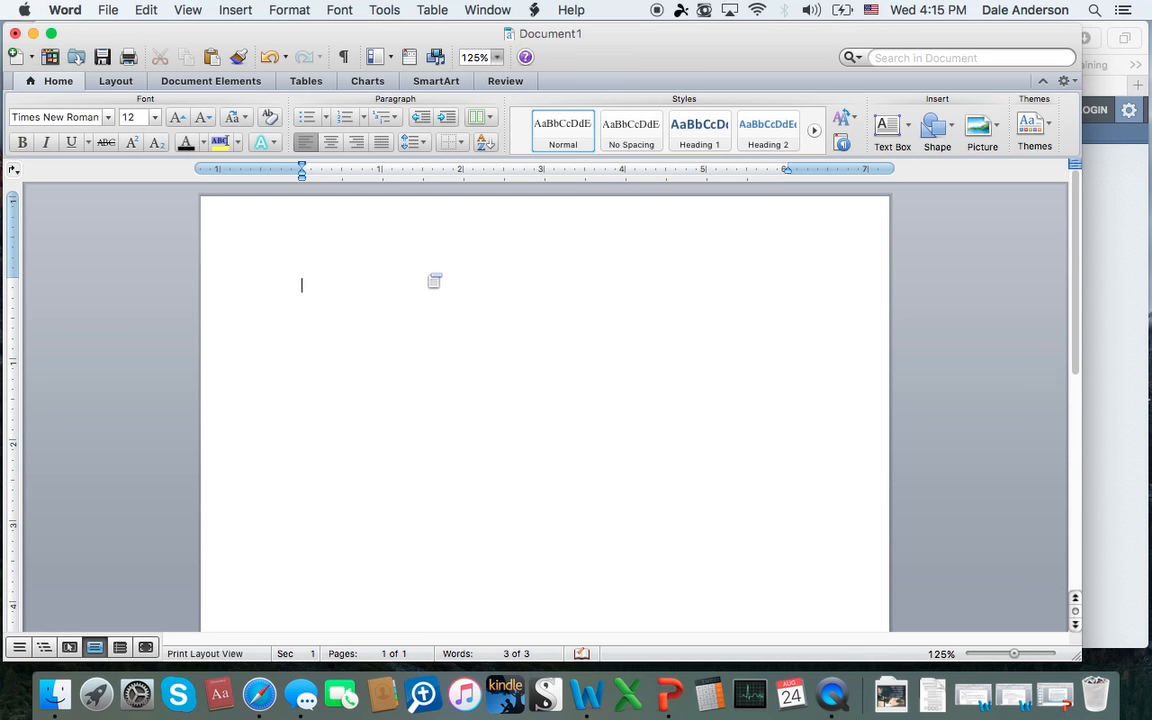
Step: Enter "Mercy" in the blank document, set it to 16 pt, and add a hyphen after the word
click(155, 117)
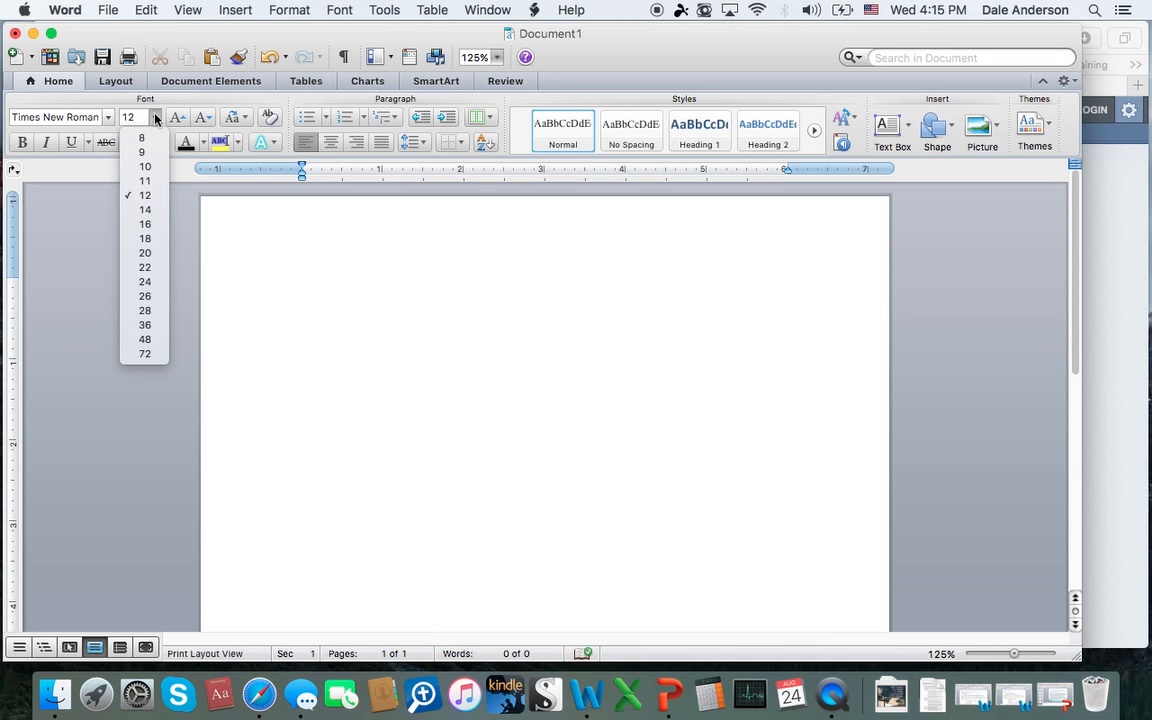
click(149, 199)
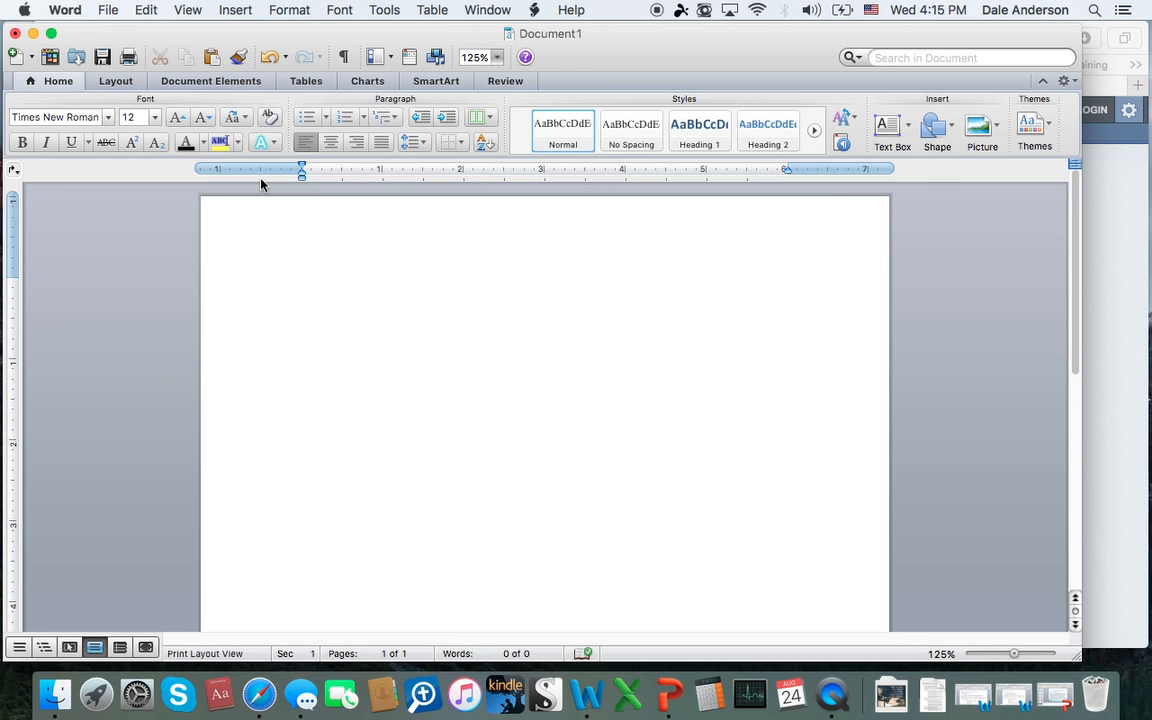
text(Mercy)
drag(337, 285, 302, 283)
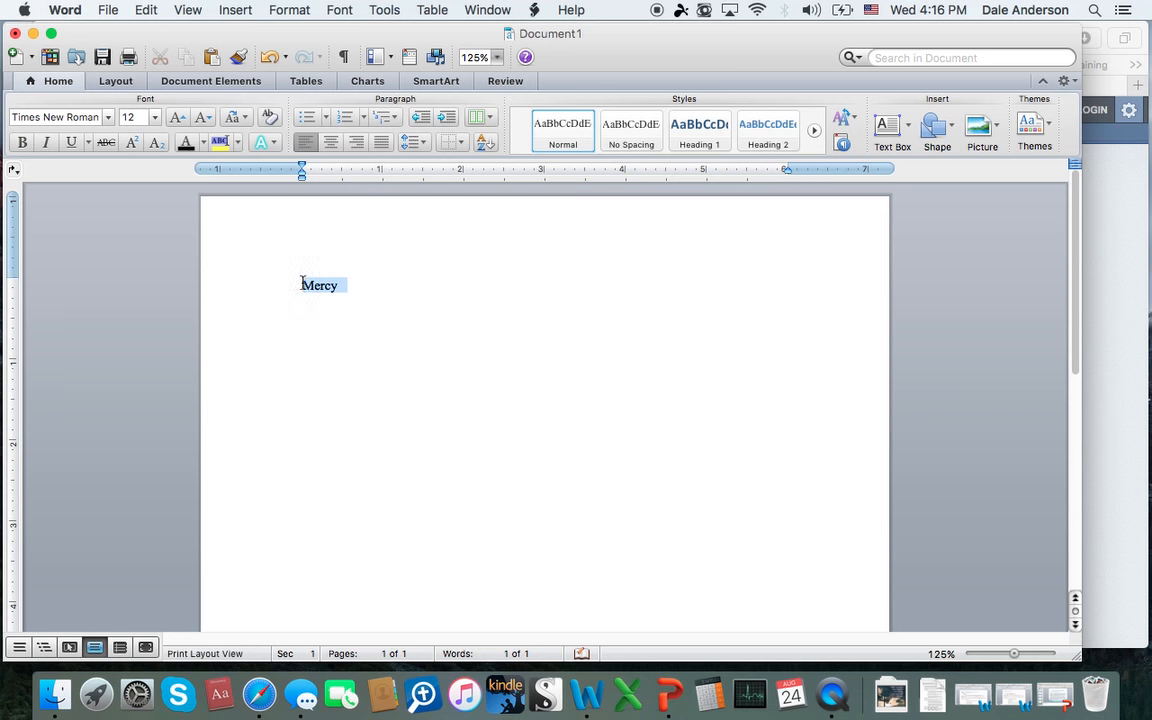
click(154, 117)
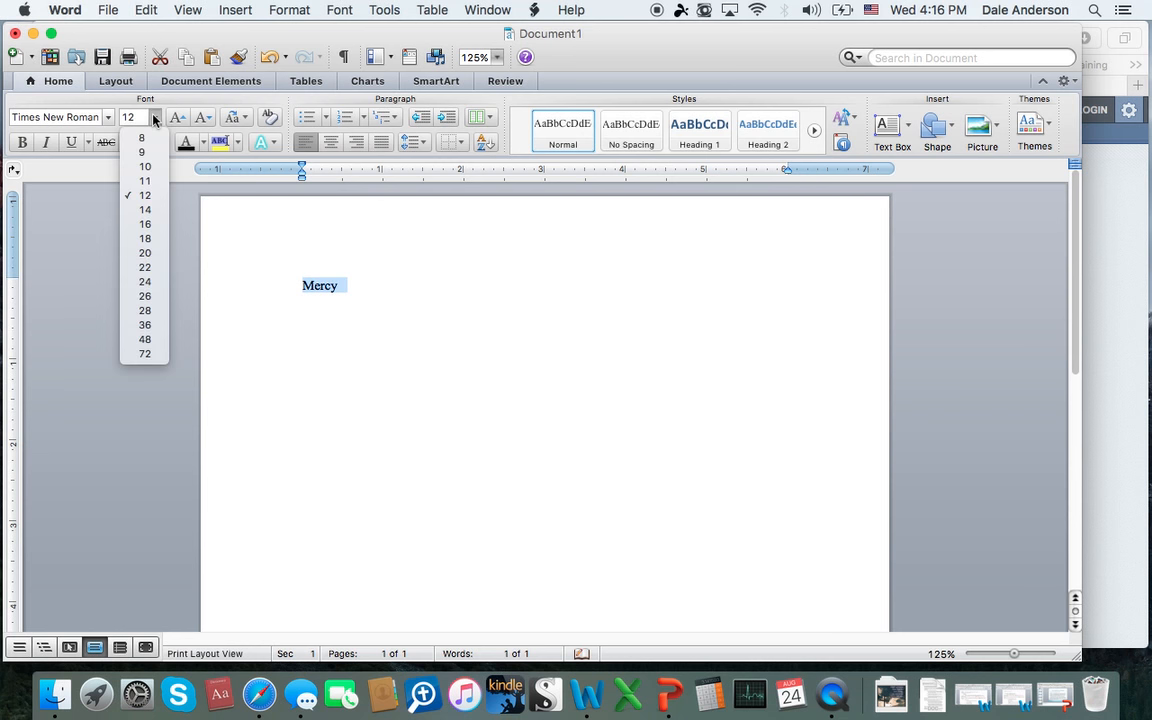
click(146, 224)
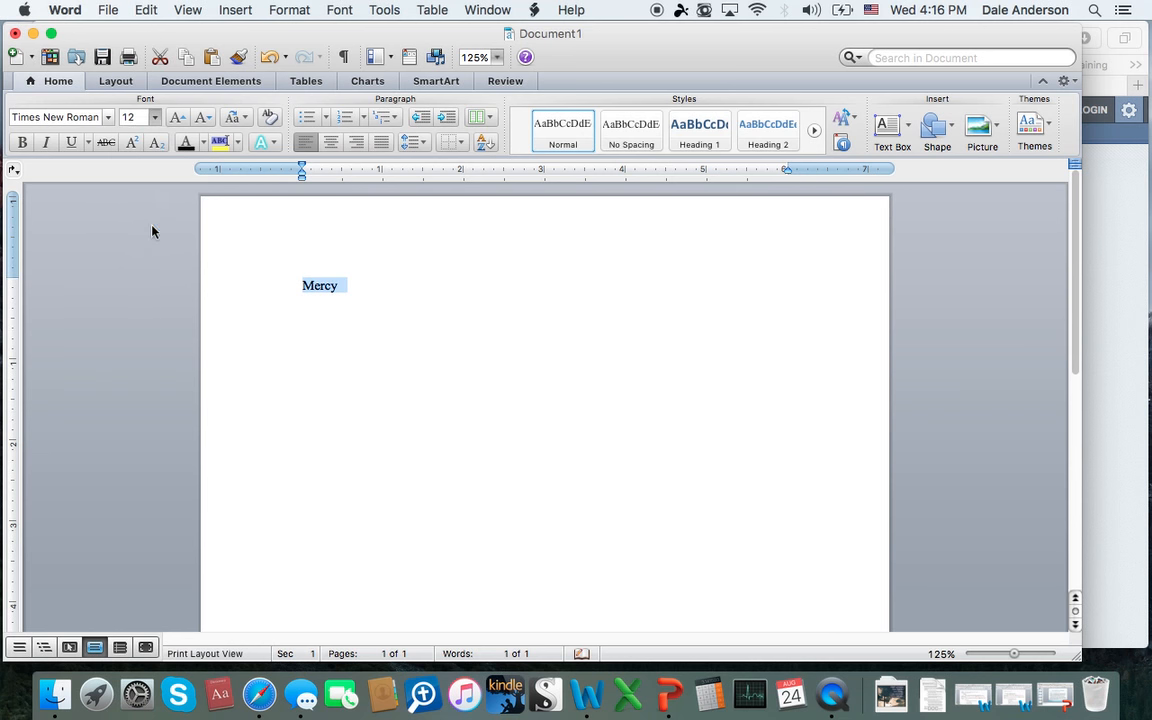
click(400, 291)
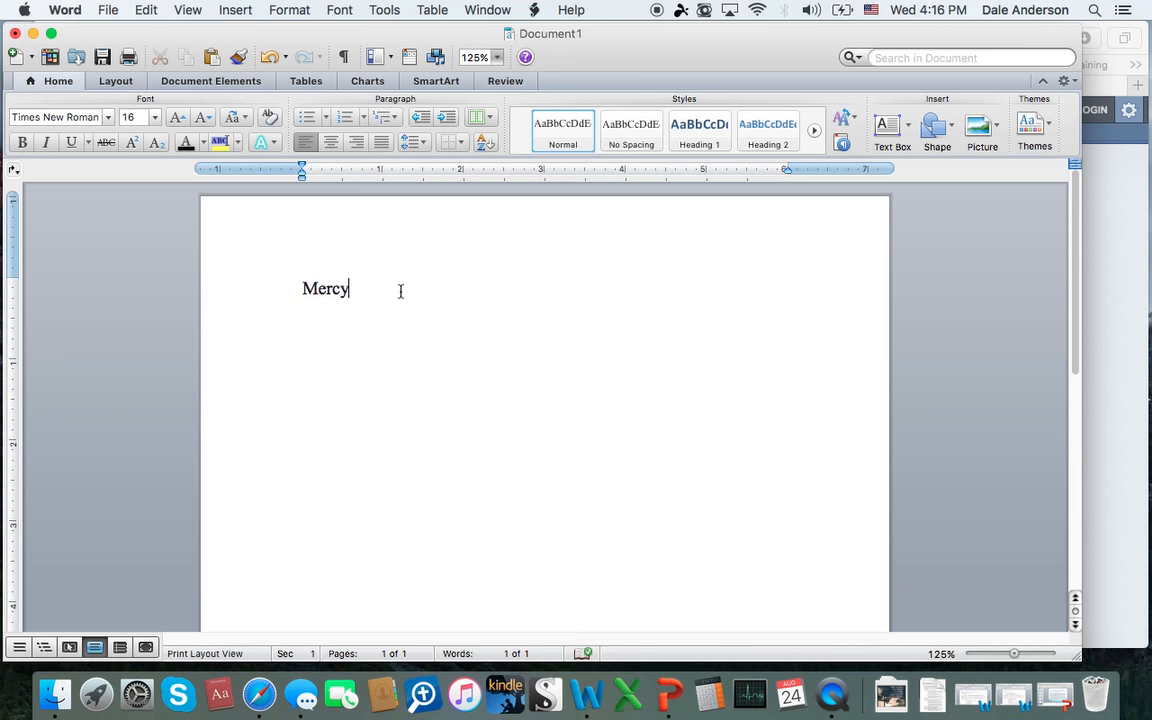
text(-)
Step: Switch back to Safari and open Genesis 19:19 from the "mercy" search results
click(1126, 341)
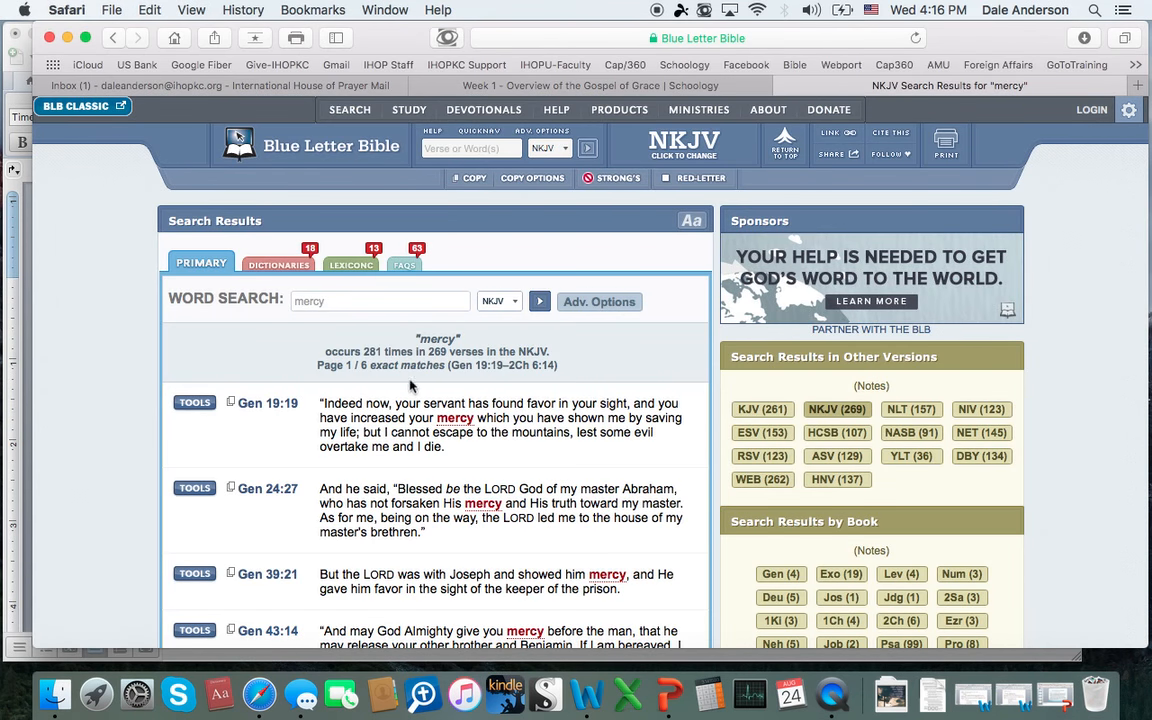
scroll(266, 377, down, 2)
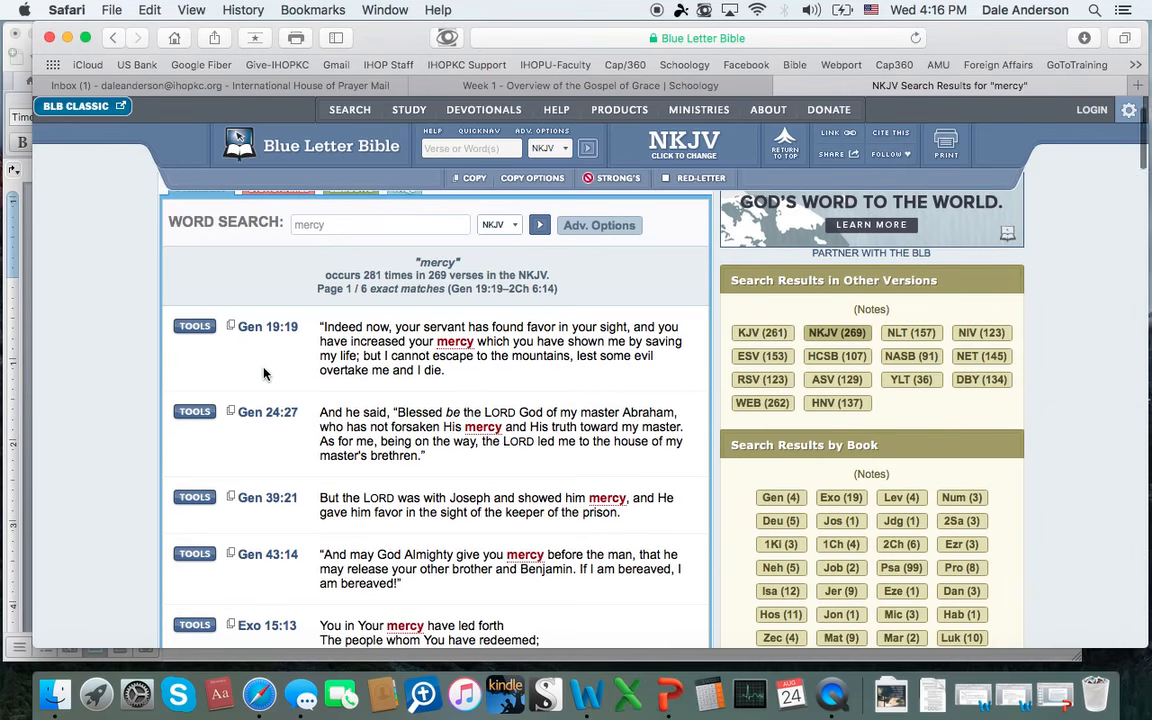
scroll(264, 373, left, 1)
scroll(264, 373, right, 1)
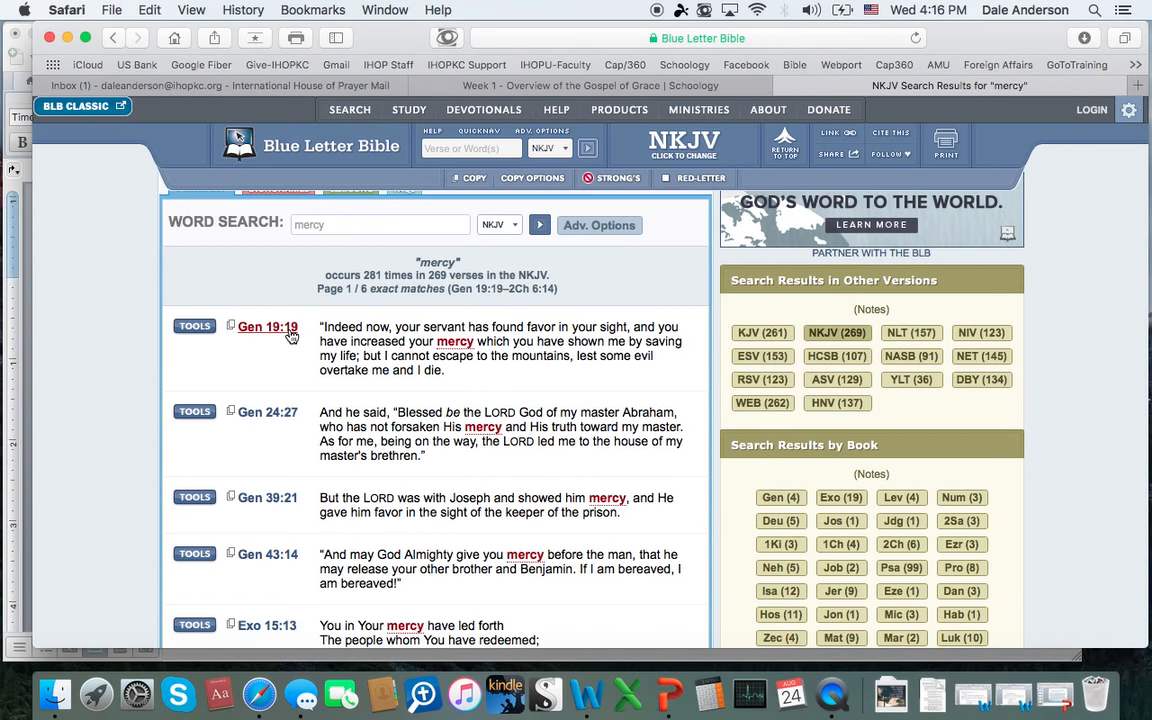
click(196, 328)
click(276, 330)
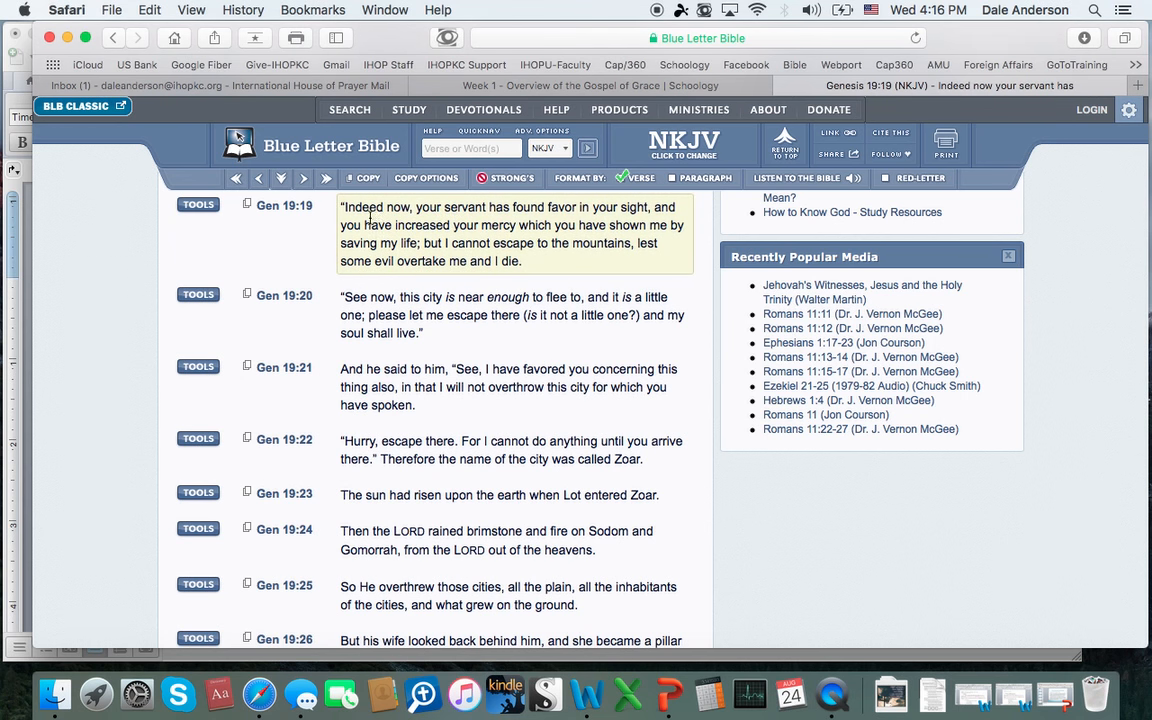
Step: Show the interlinear for Genesis 19:19 and follow the linked word "mercy" in the "thy mercy" row
click(203, 205)
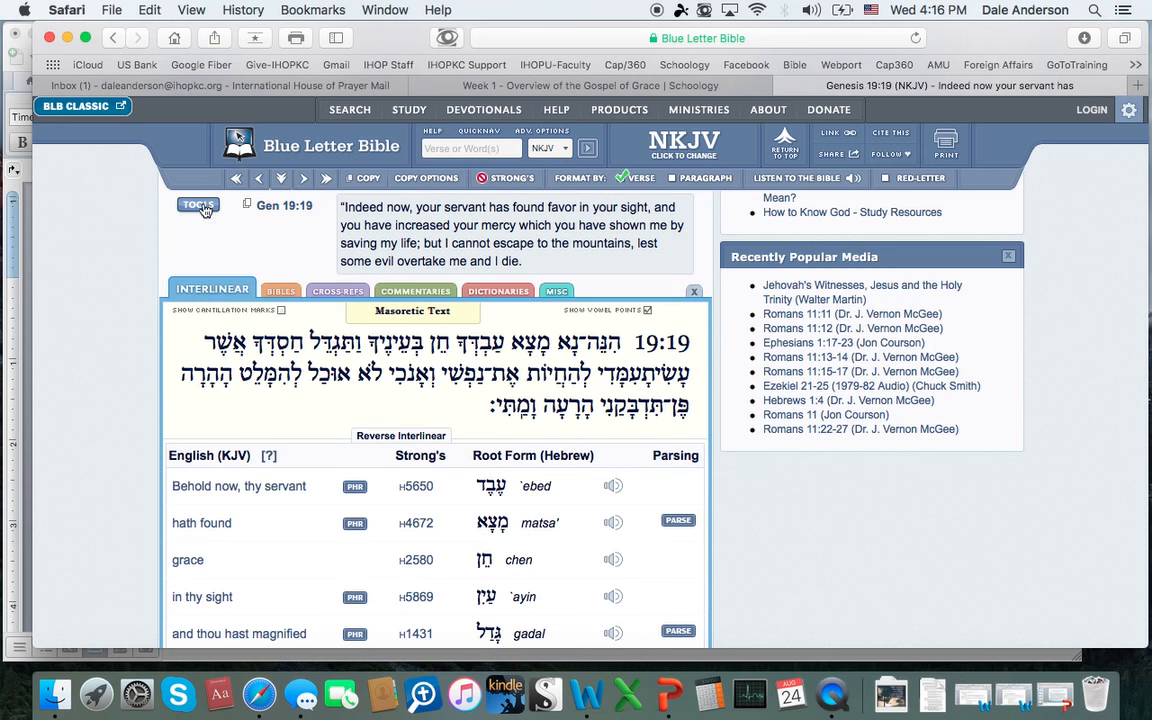
scroll(465, 334, down, 2)
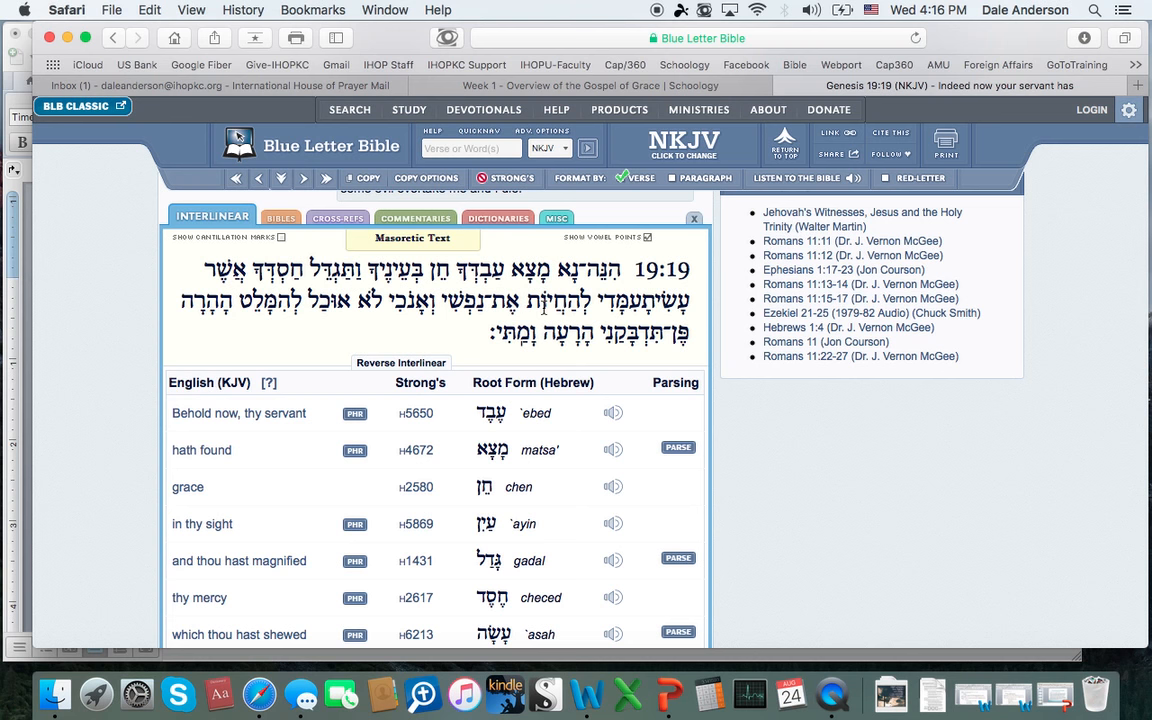
scroll(544, 310, down, 4)
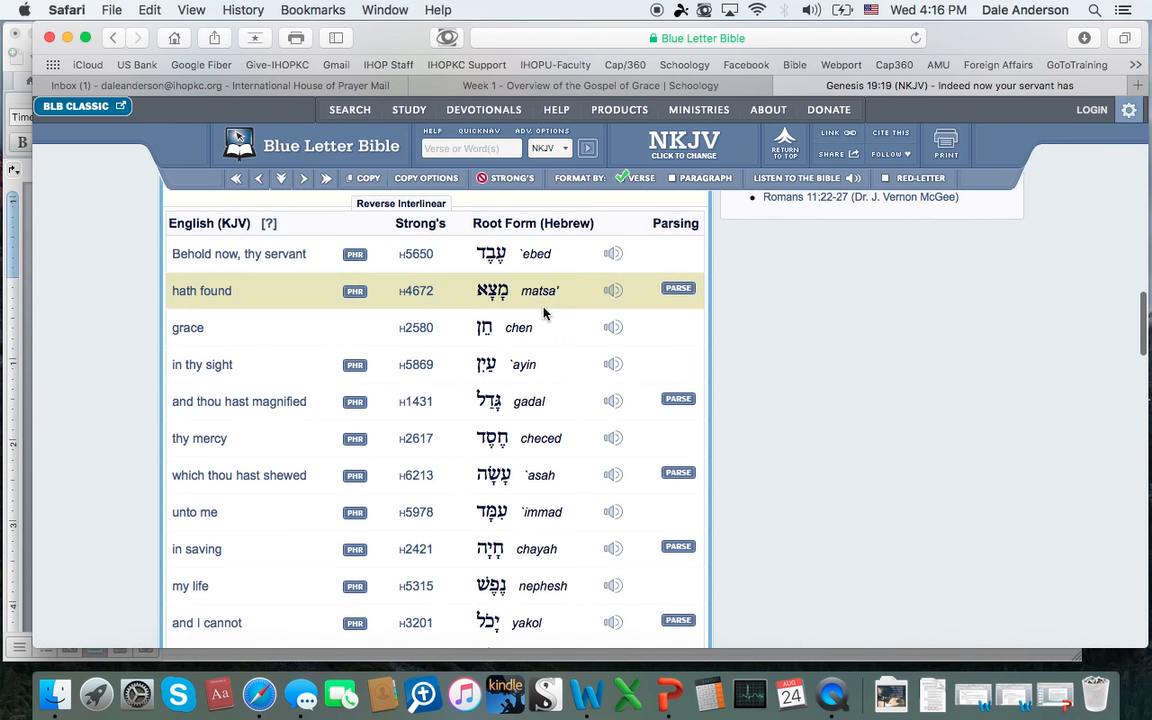
click(209, 446)
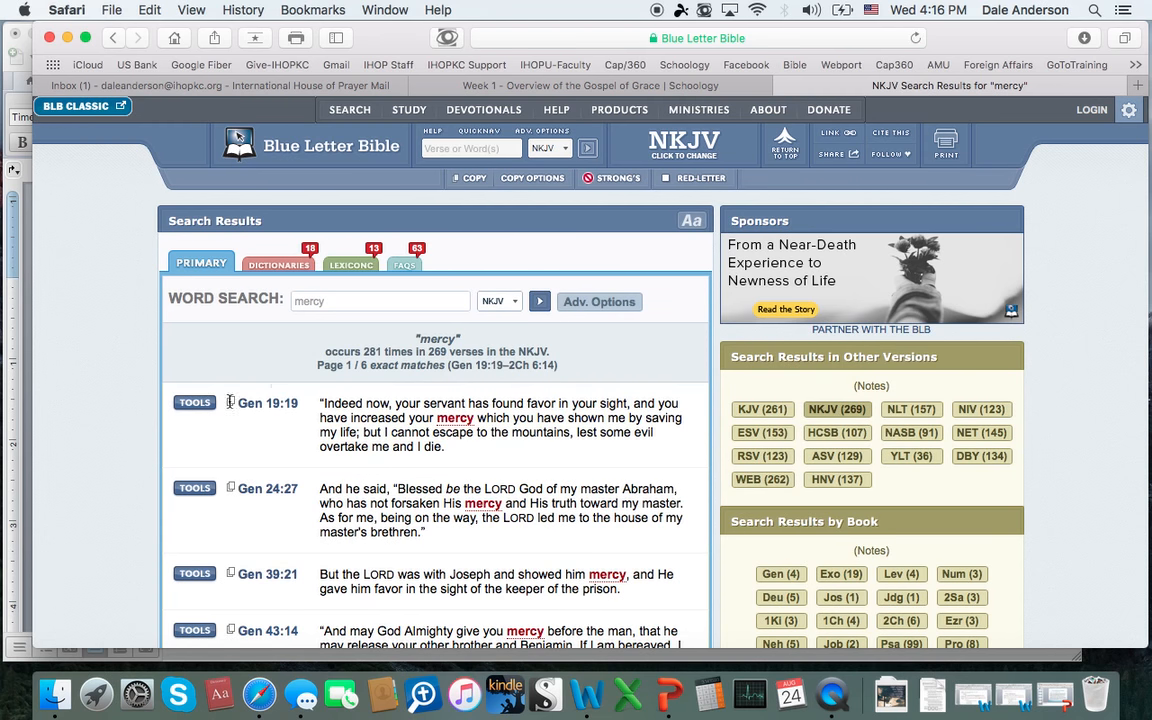
Step: Open the interlinear for Genesis 19:19 from the search results and open the Strong's H2617 entry for "thy mercy"
click(195, 403)
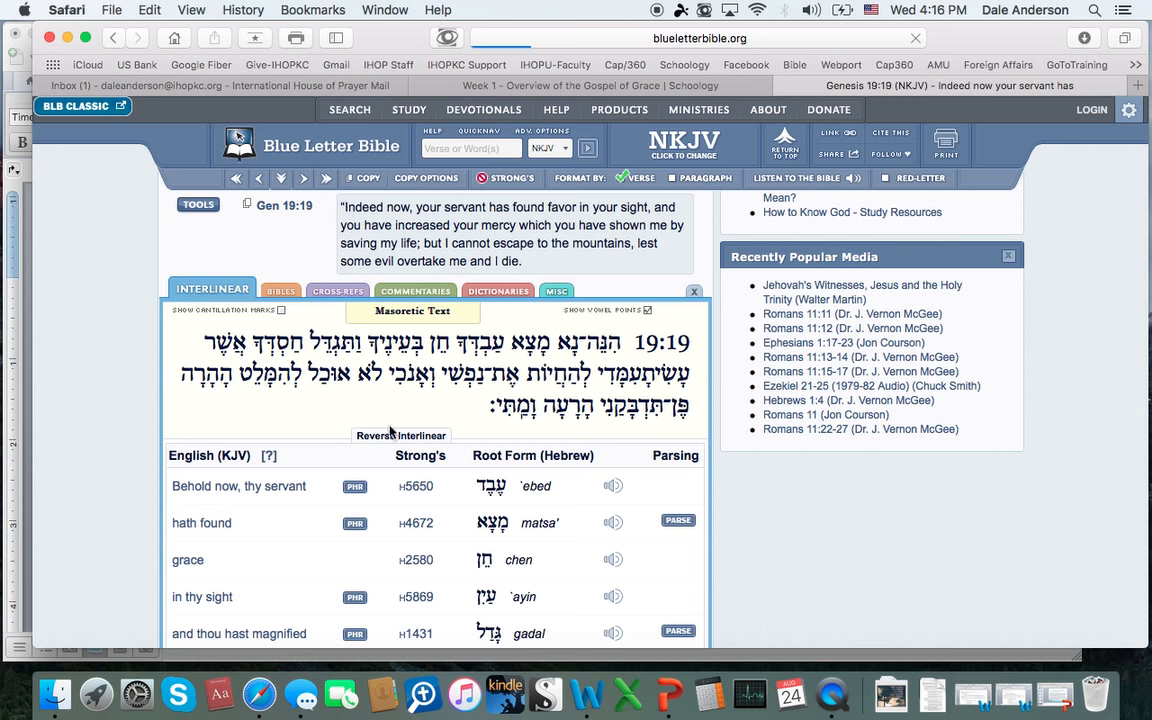
scroll(419, 465, down, 4)
scroll(425, 470, down, 3)
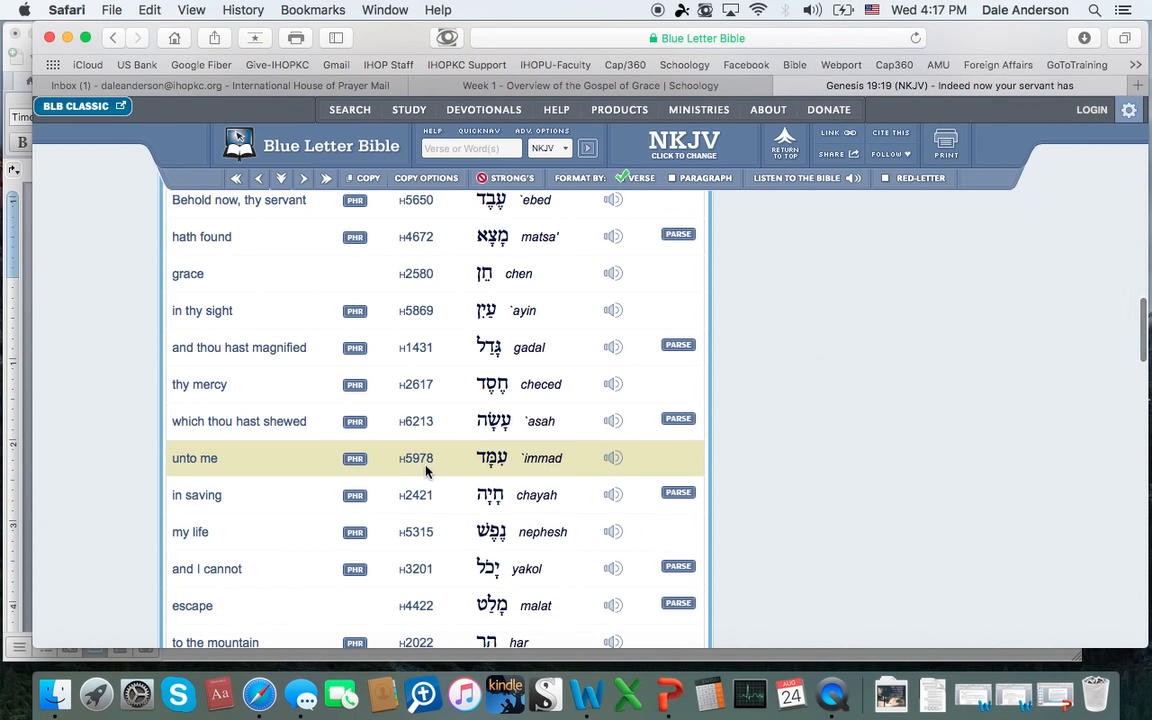
scroll(425, 470, down, 1)
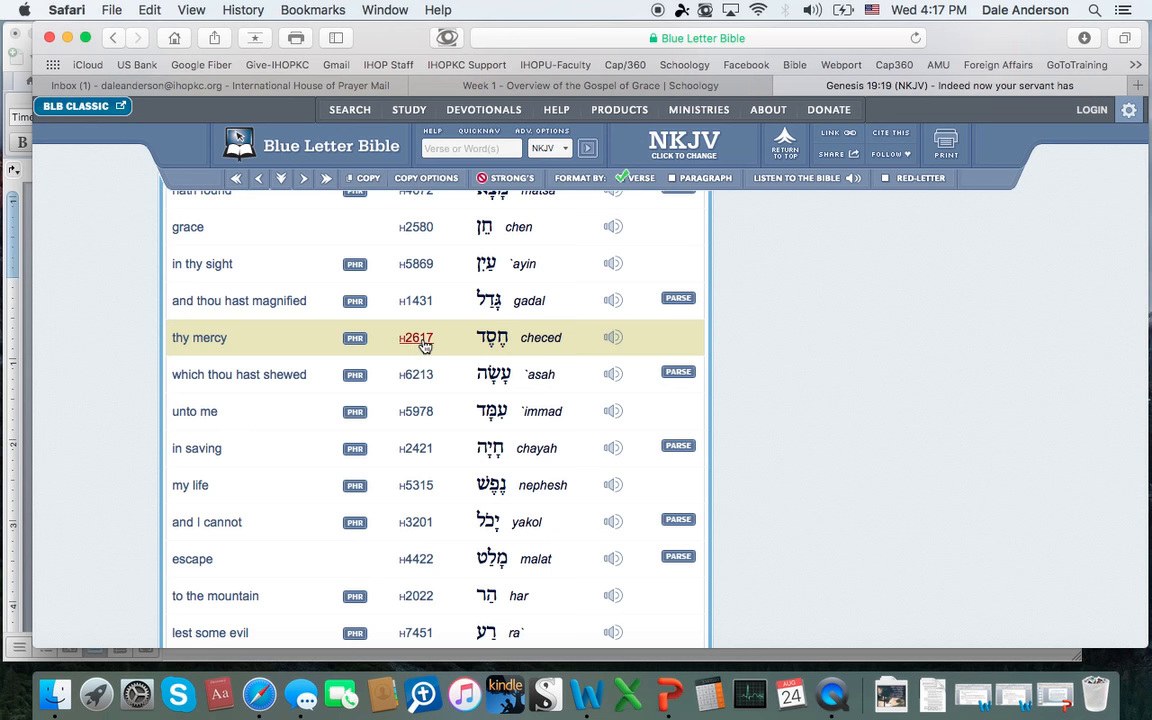
click(416, 338)
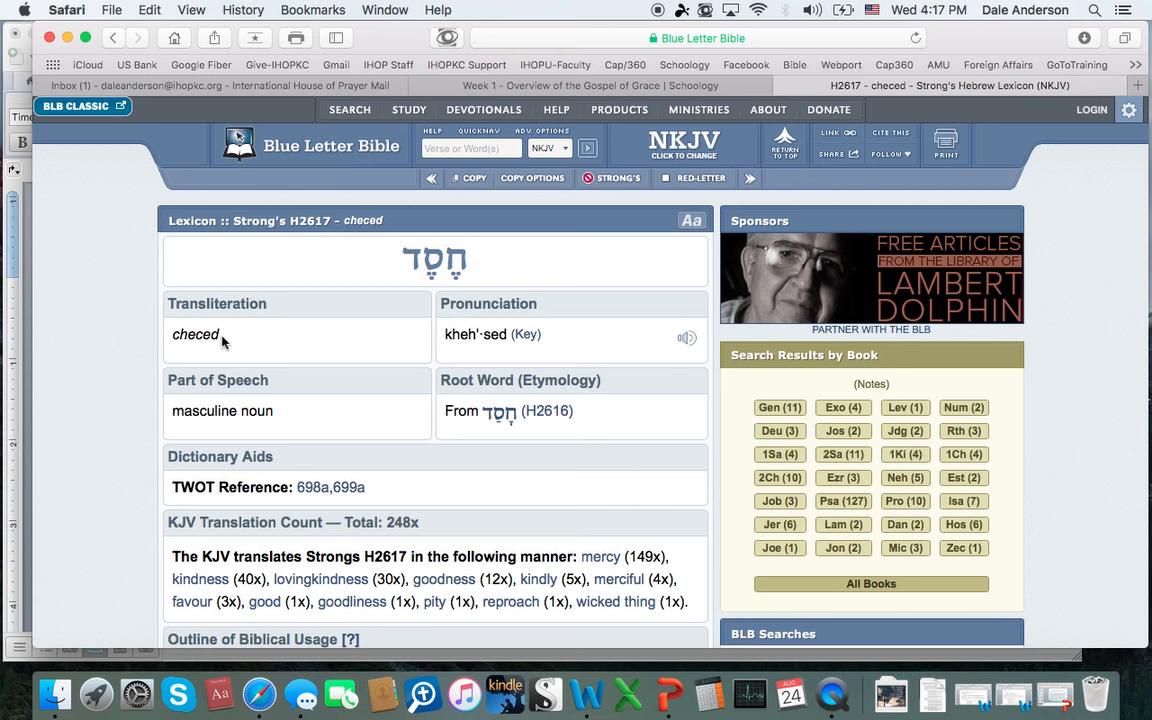
Step: Copy the transliteration "checed" from the lexicon entry and paste it after "Mercy -" in the Word document
drag(222, 341, 174, 335)
key(super+c)
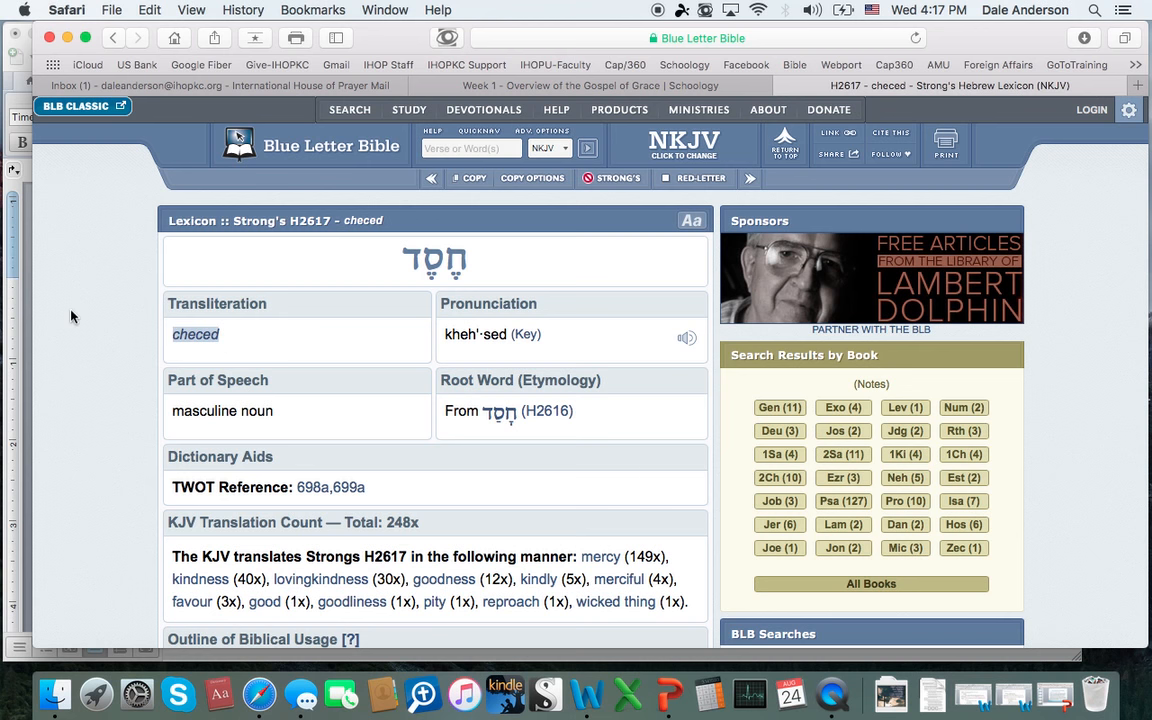
click(26, 330)
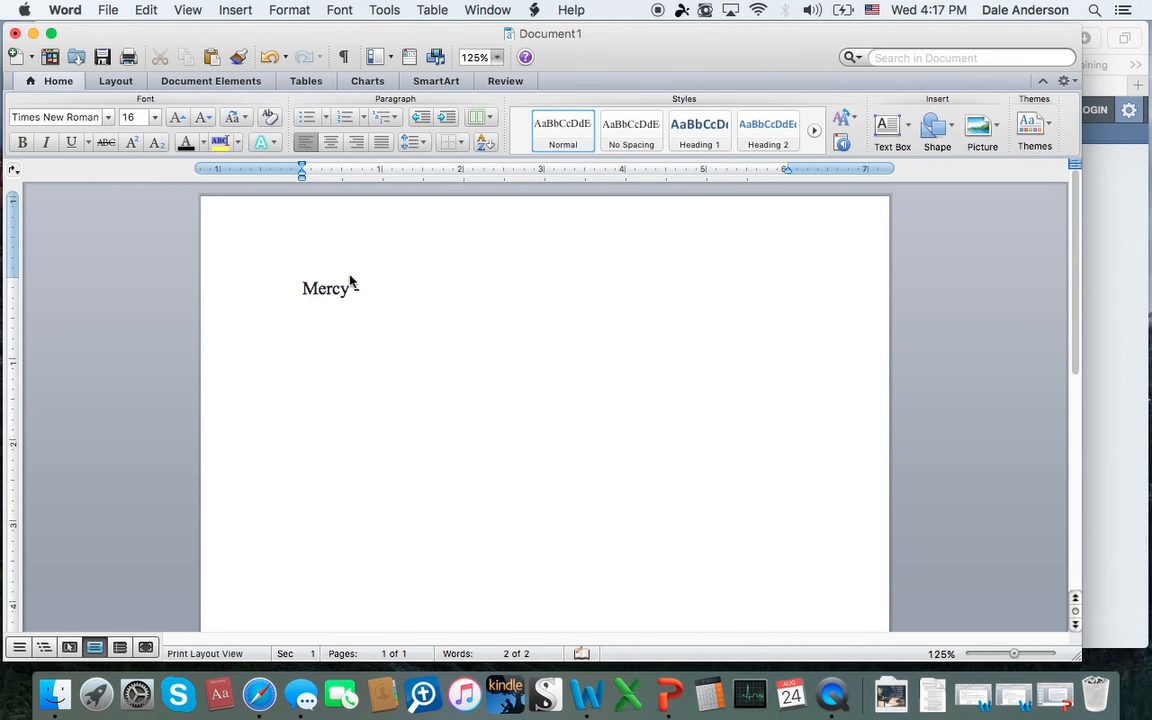
key(super+v)
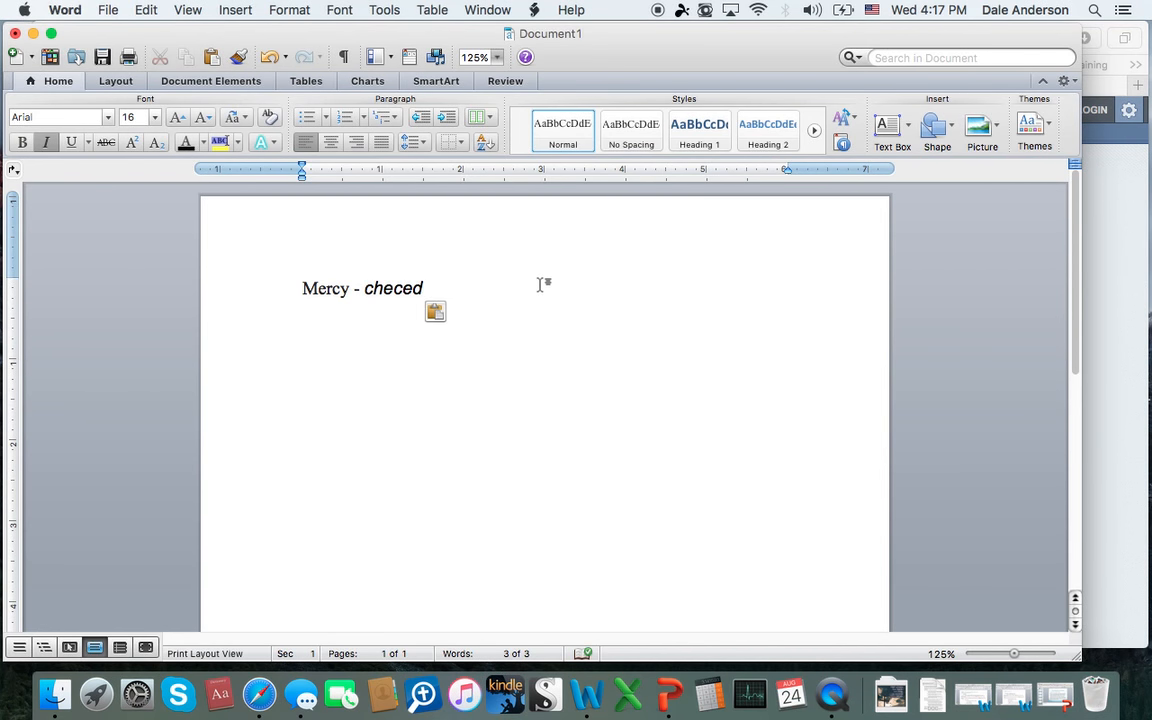
Step: Copy the Hebrew word heading the Safari lexicon entry and paste it in Word after "checed" and an opening parenthesis
click(1100, 330)
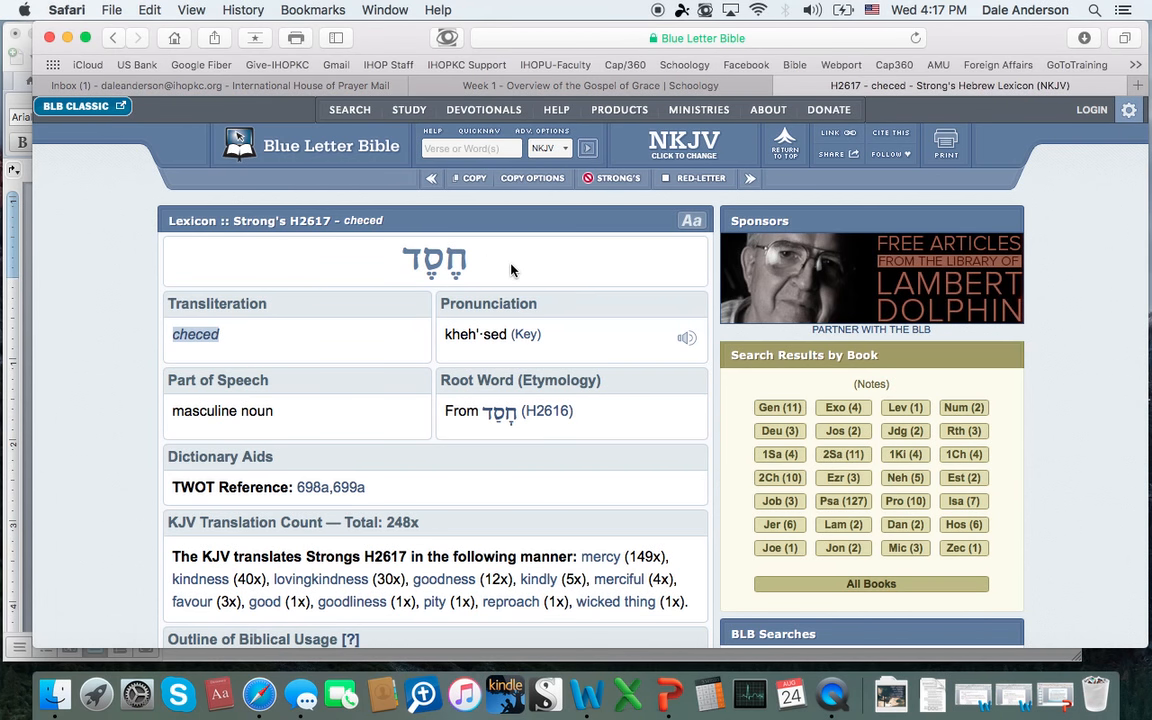
scroll(510, 270, down, 1)
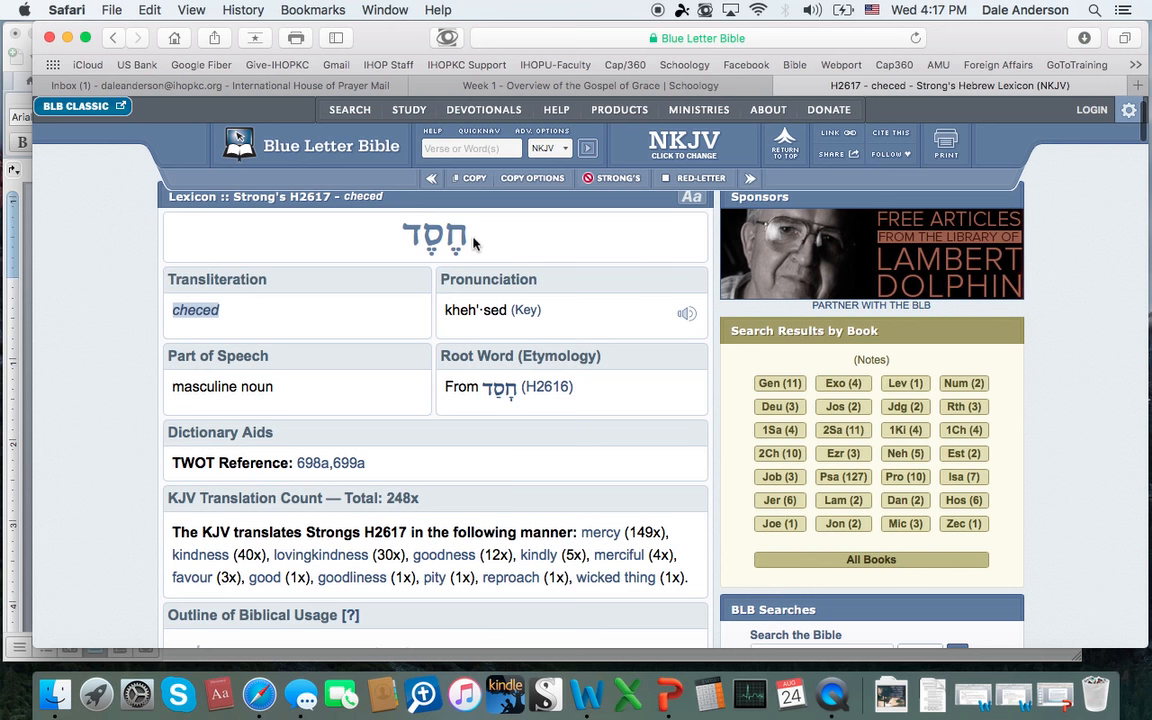
drag(474, 243, 409, 236)
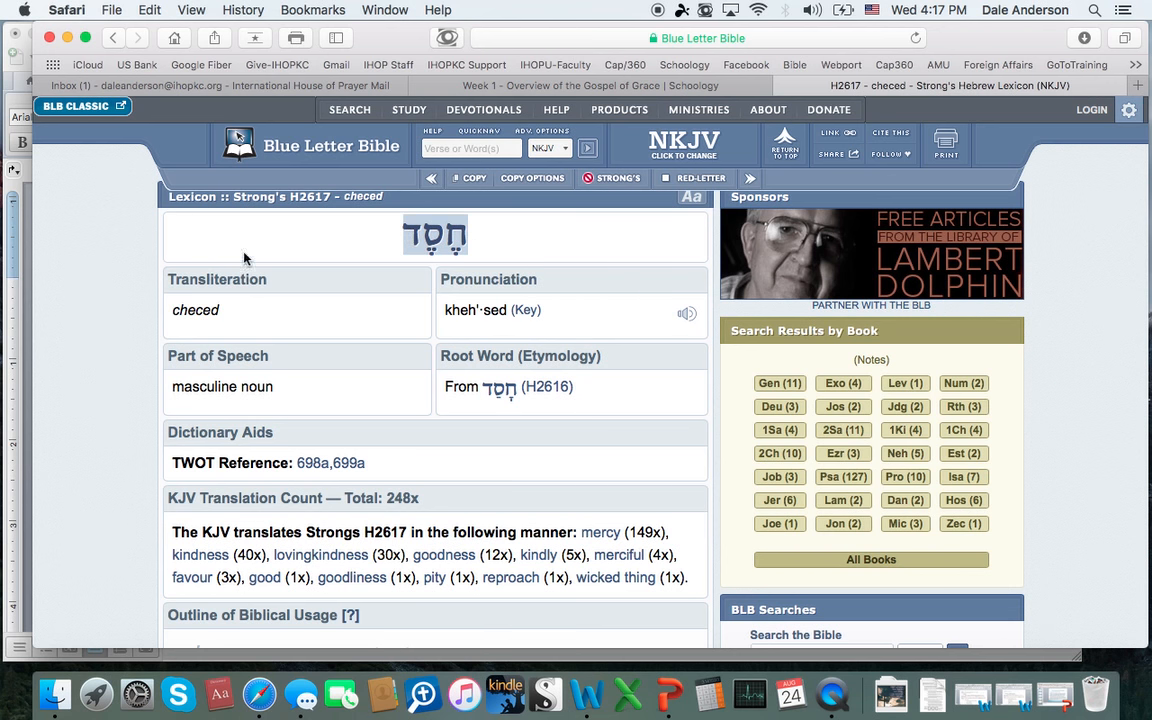
click(24, 370)
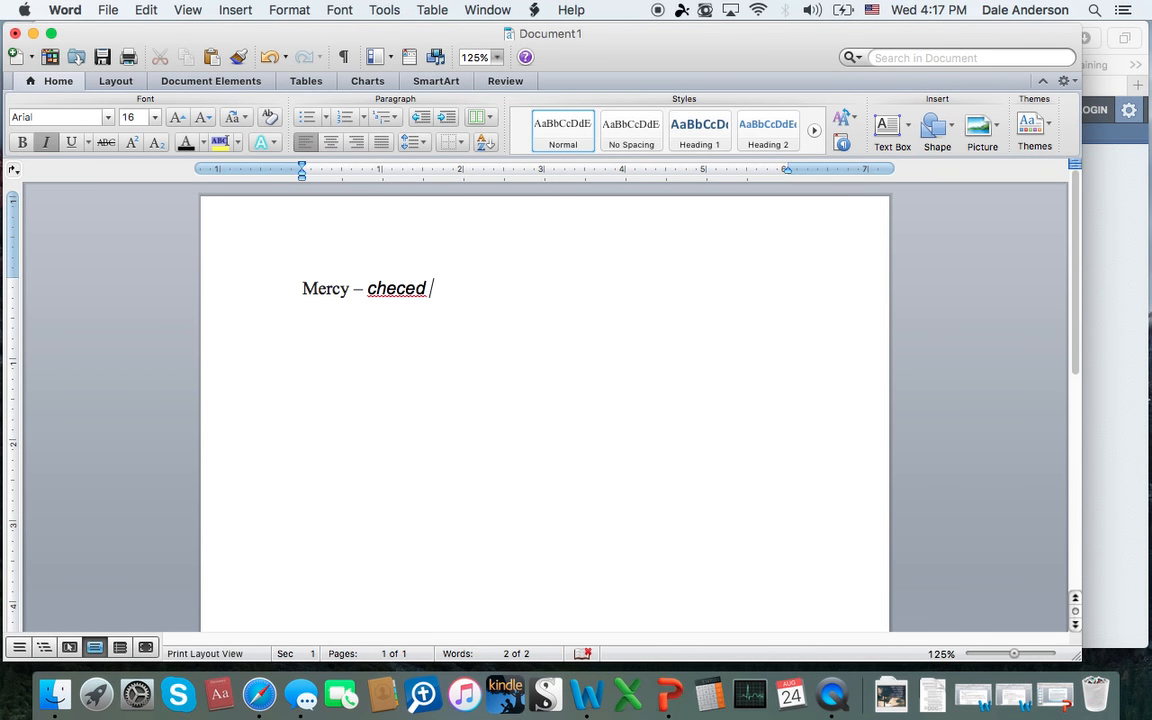
text(()
text(çÆñÆã)
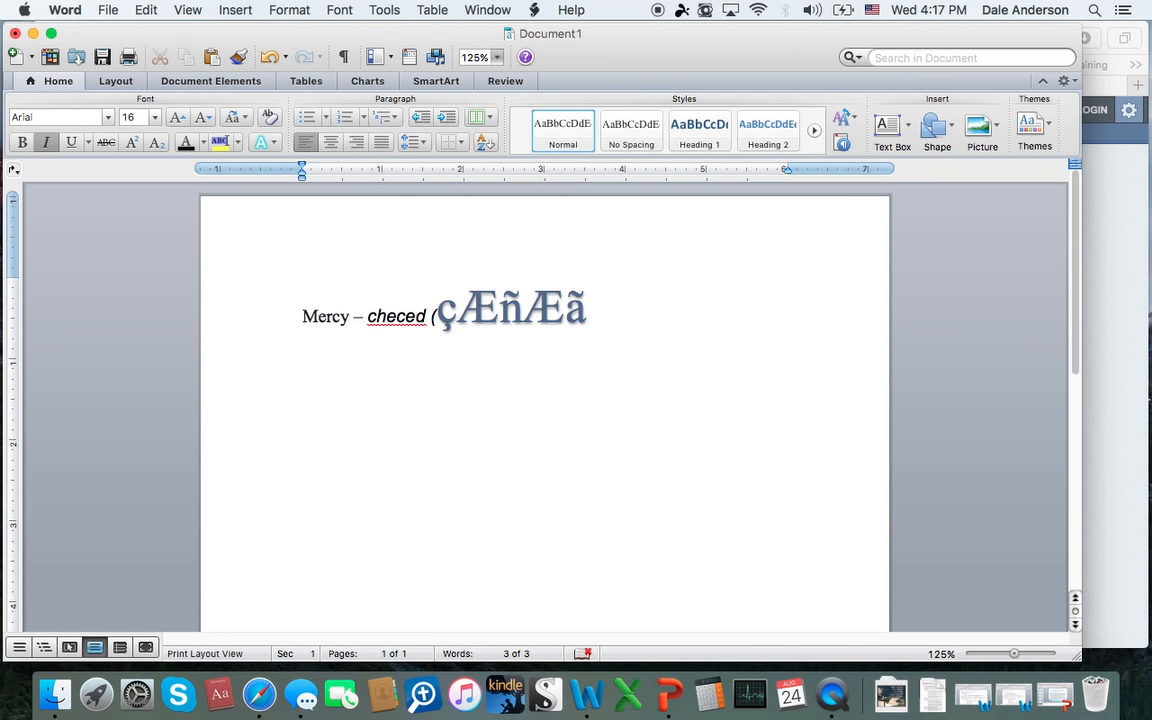
Step: Delete the pasted Hebrew characters after "checed" and enter the Strong's number in parentheses as "(H2617)"
key(BackSpace)
key(BackSpace)
key(BackSpace)
key(BackSpace)
key(BackSpace)
key(BackSpace)
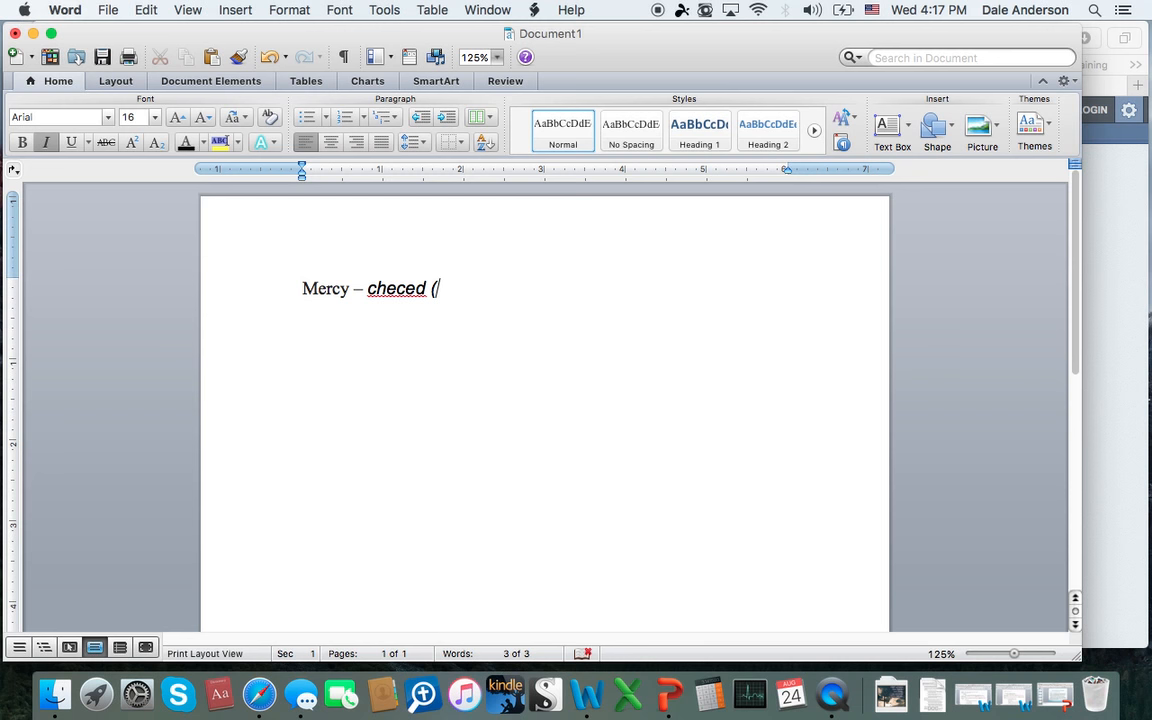
text((H)
key(super+Tab)
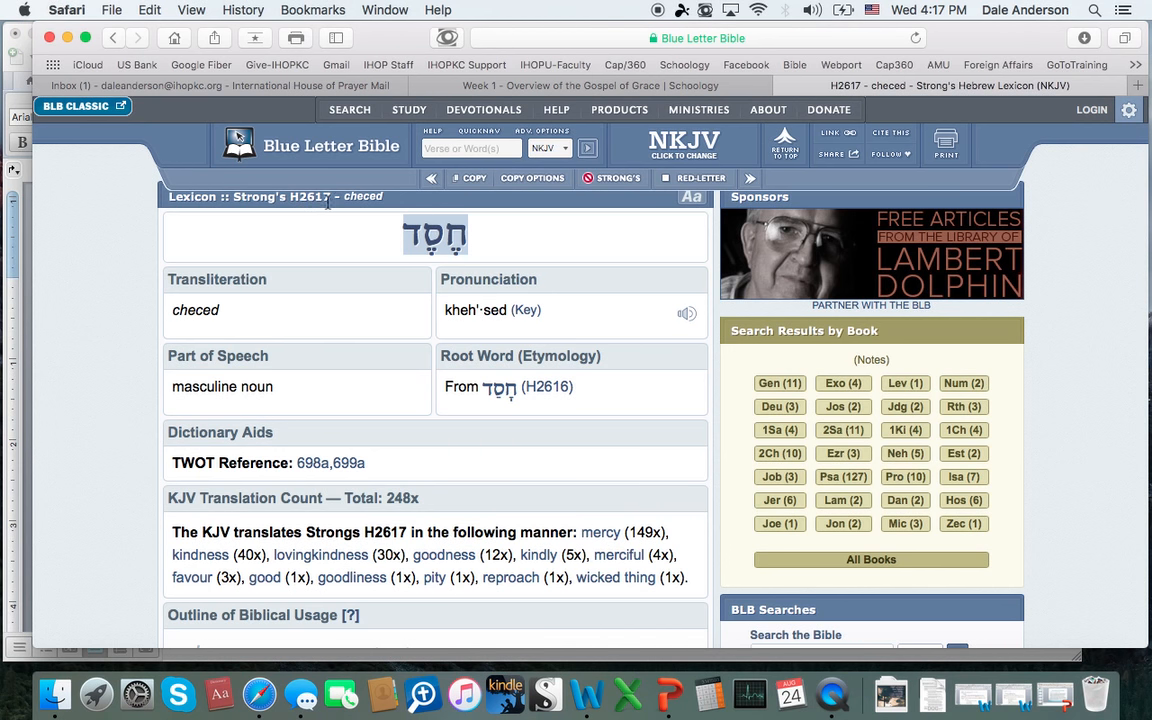
click(15, 320)
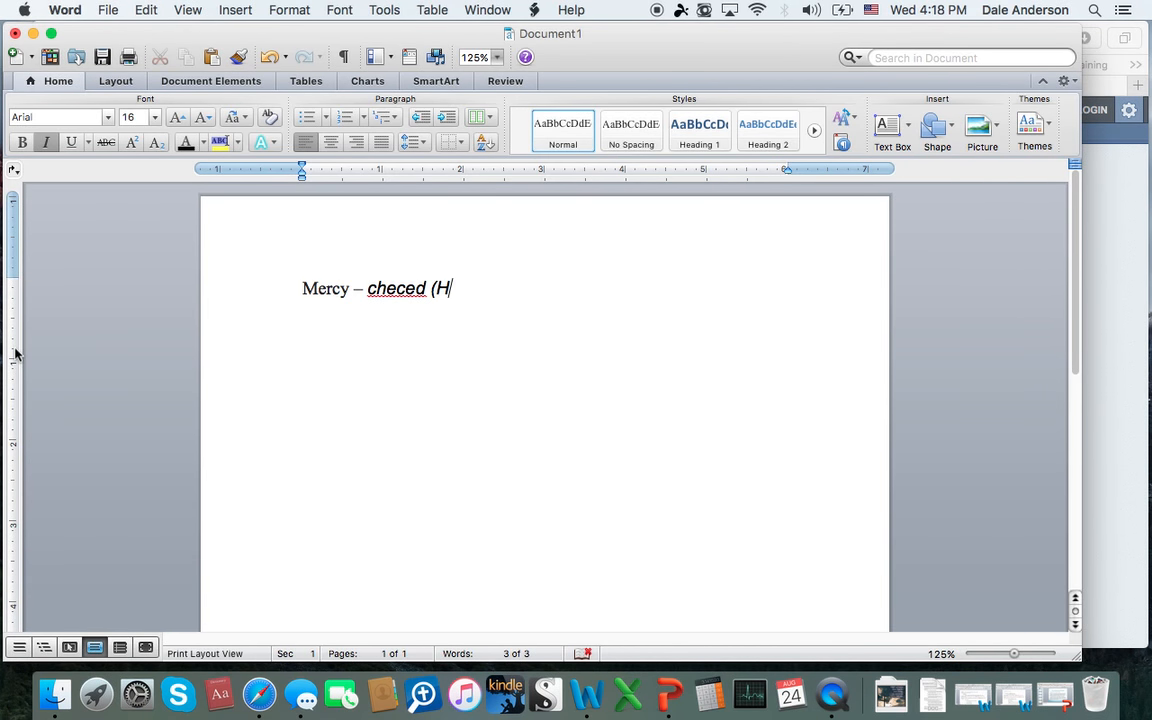
text(2617)
Step: Copy both Outline of Biblical Usage meanings from the Safari lexicon entry and paste them below the "Mercy" line in Word
click(1095, 374)
scroll(463, 434, down, 5)
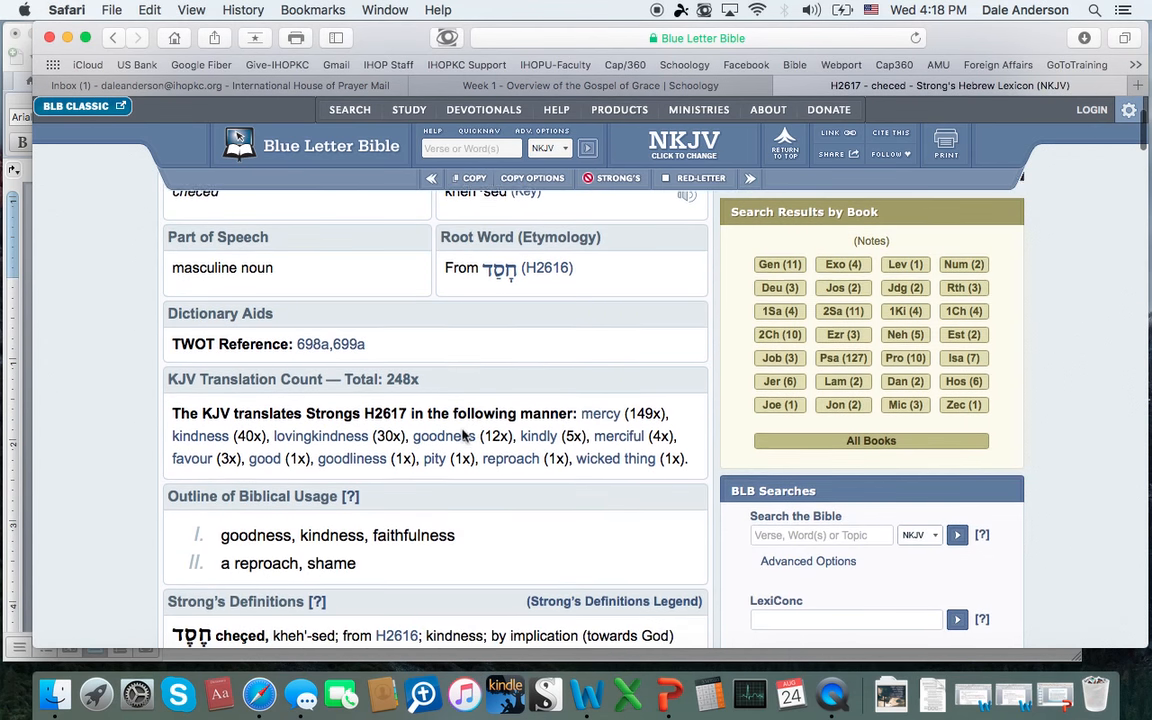
drag(368, 463, 180, 427)
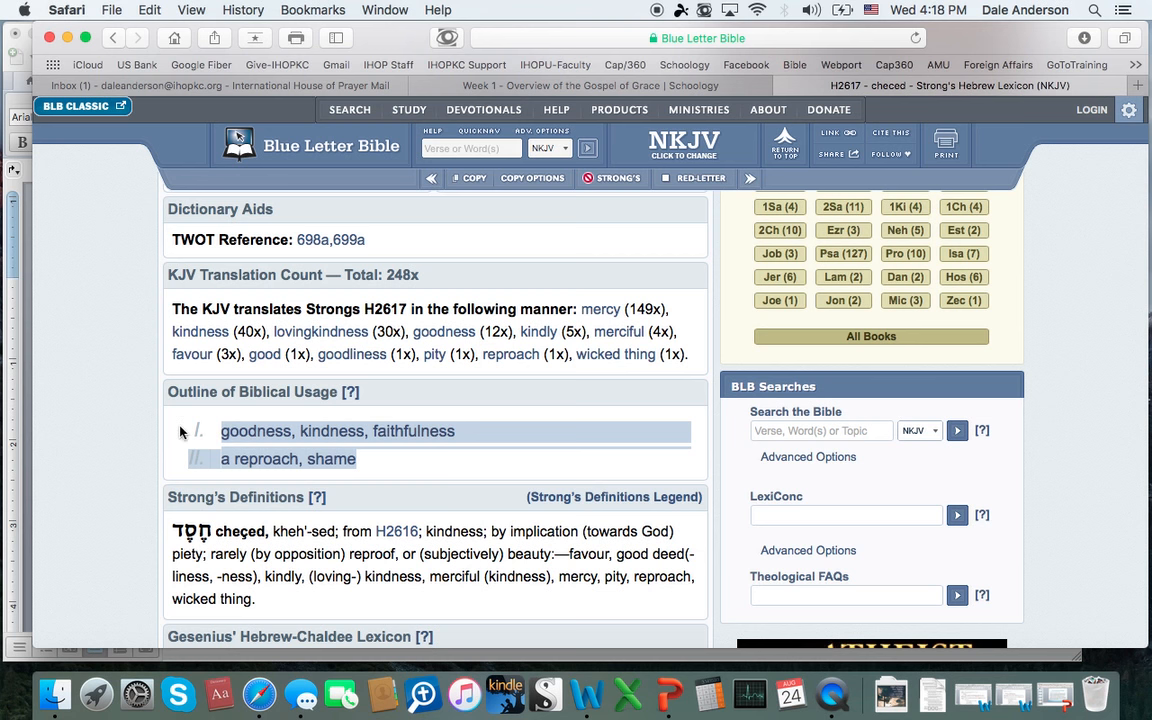
click(24, 424)
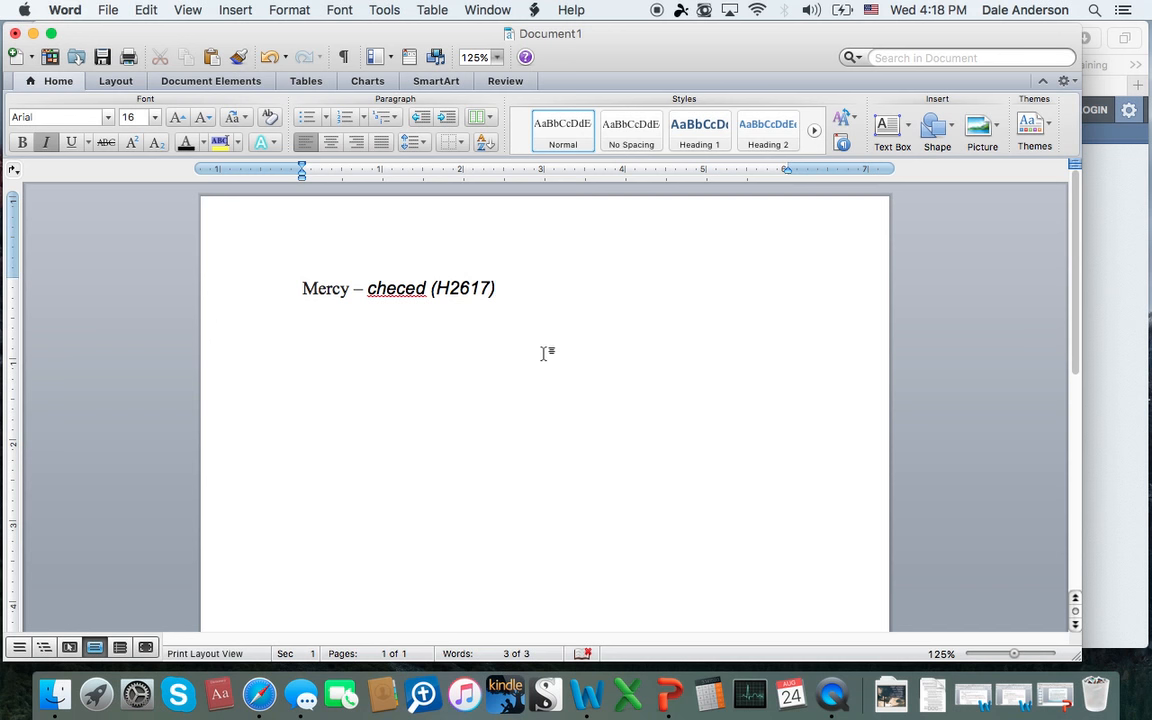
key(Return)
text(1	goodness, kindness, faithfulness a reproach, shame)
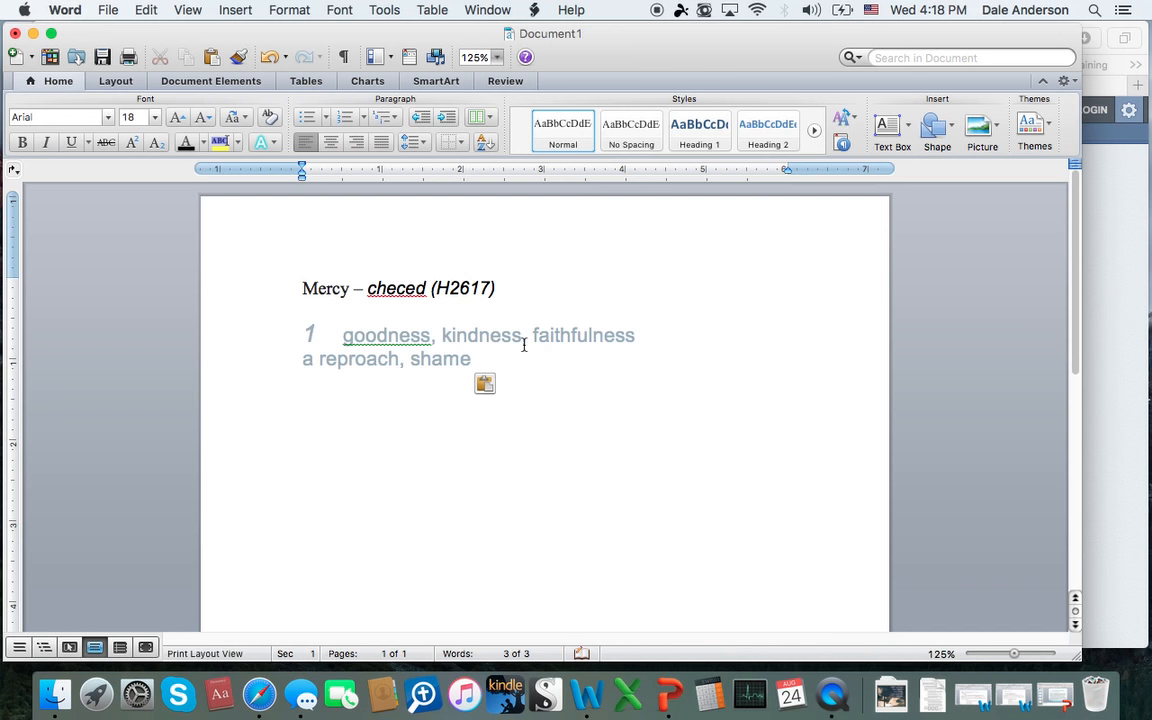
Step: Try to renumber the first pasted meaning as "1.", and delete both pasted outline lines
click(346, 337)
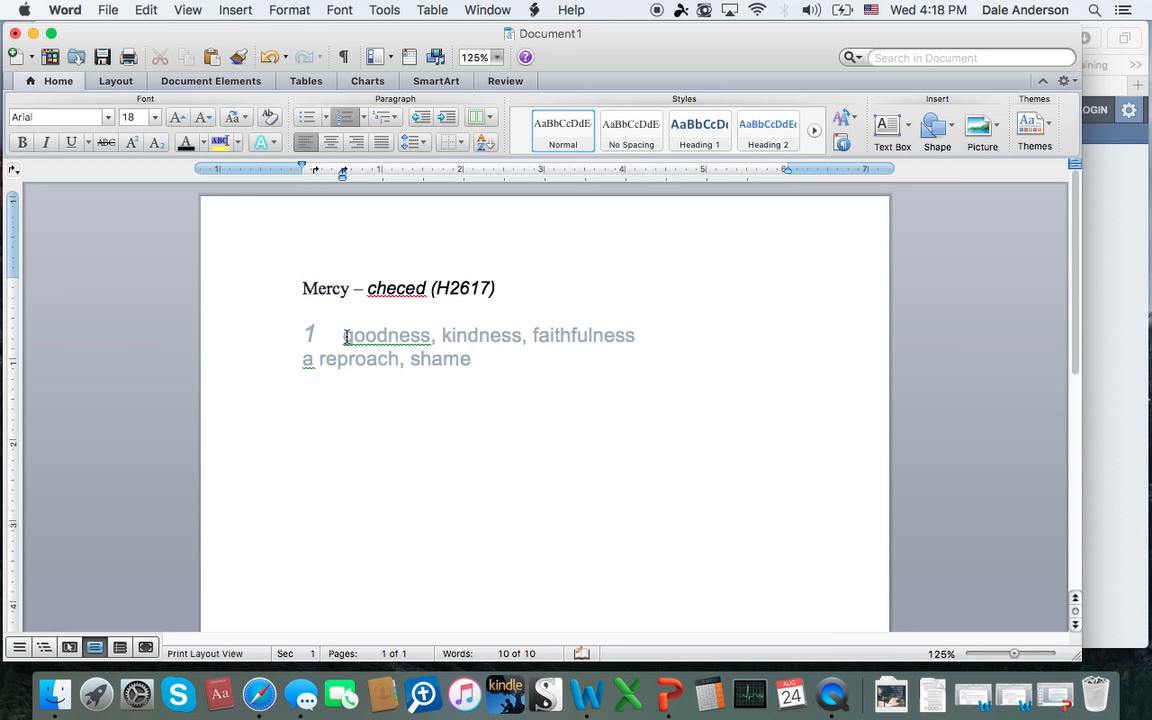
key(BackSpace)
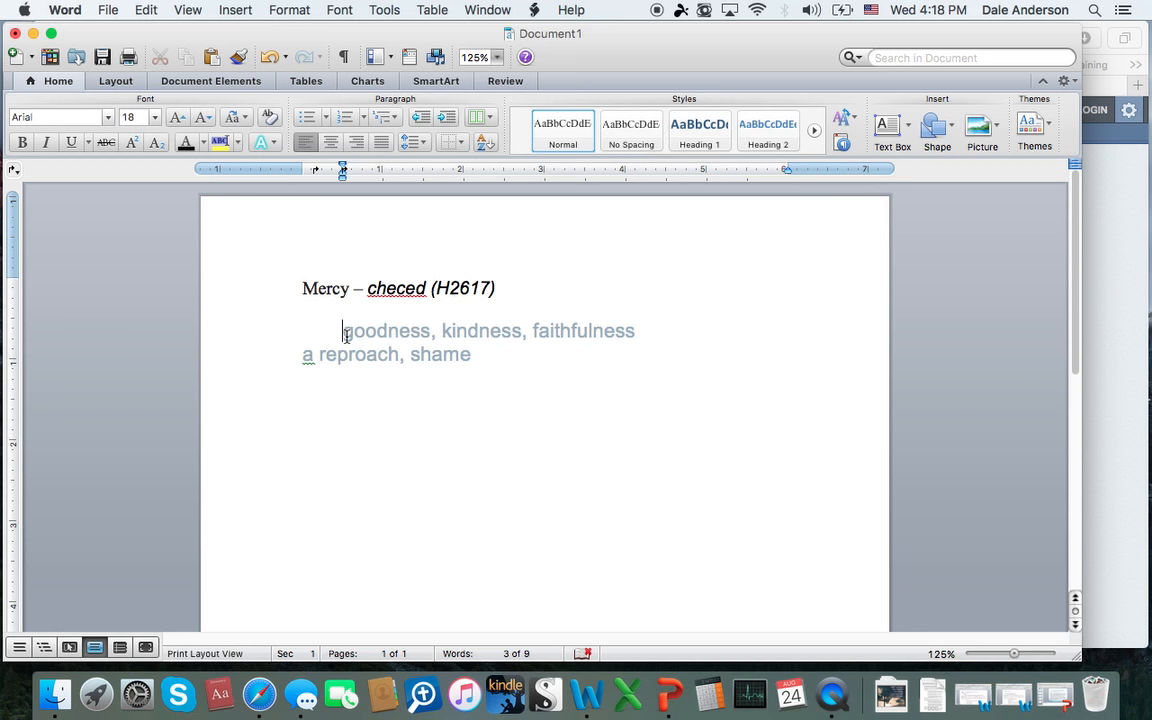
text(1.)
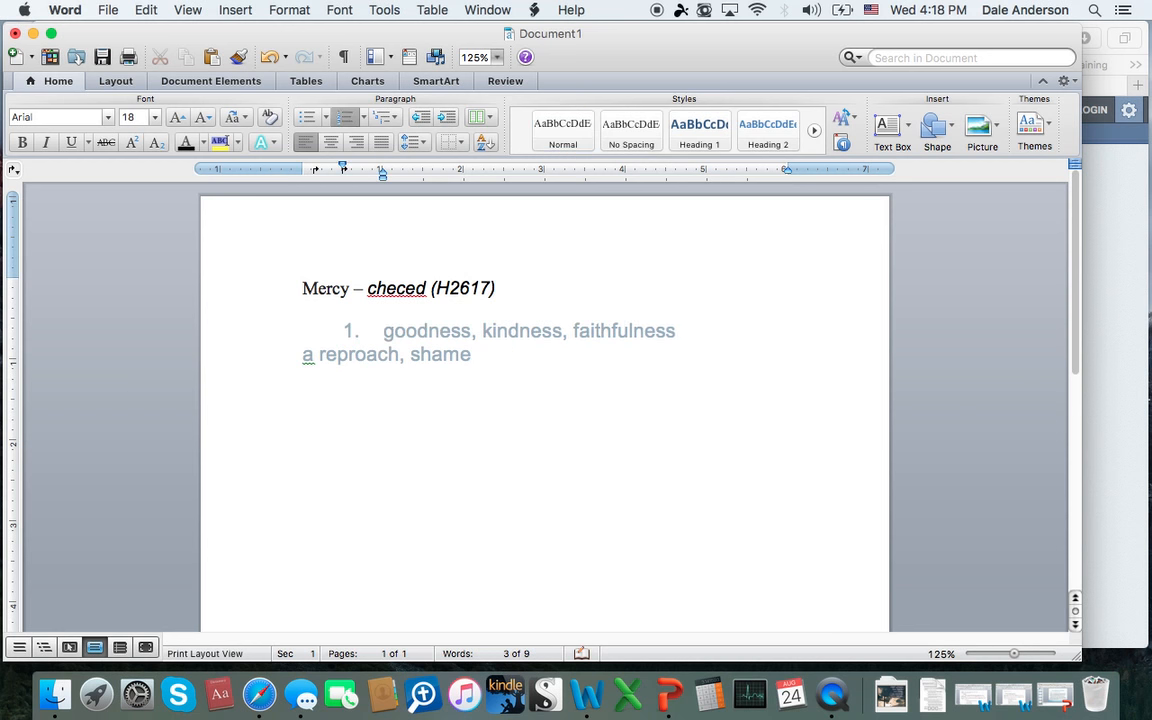
key(BackSpace)
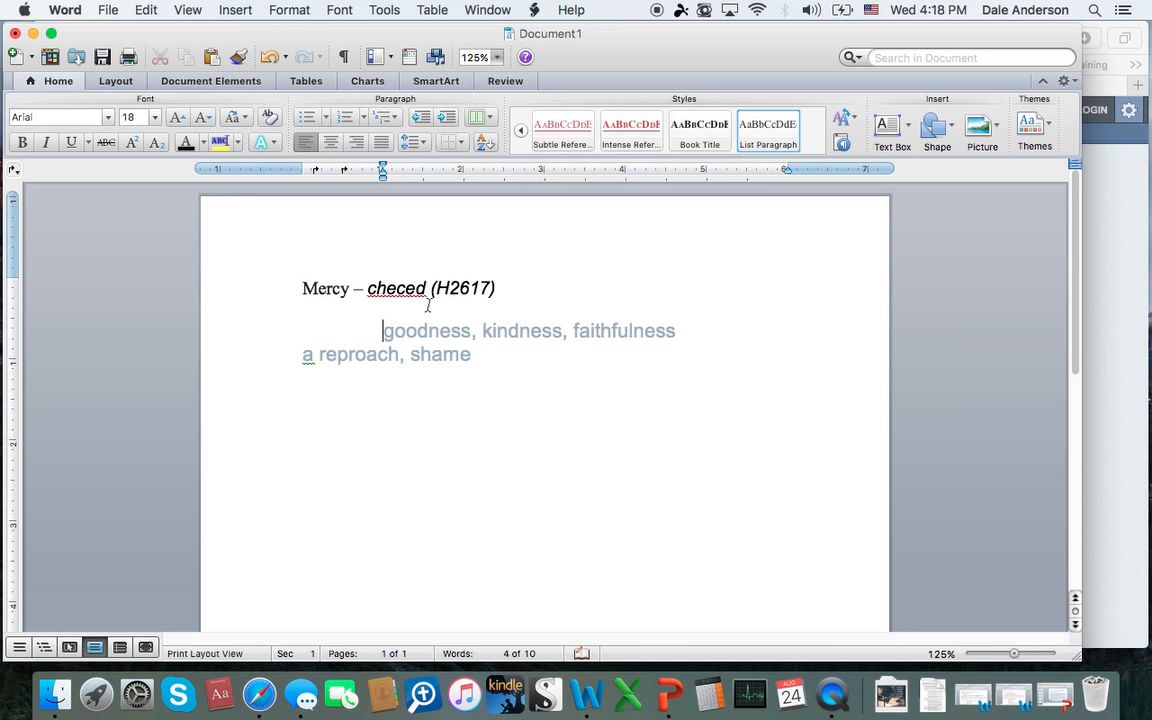
drag(488, 357, 352, 334)
key(BackSpace)
key(BackSpace)
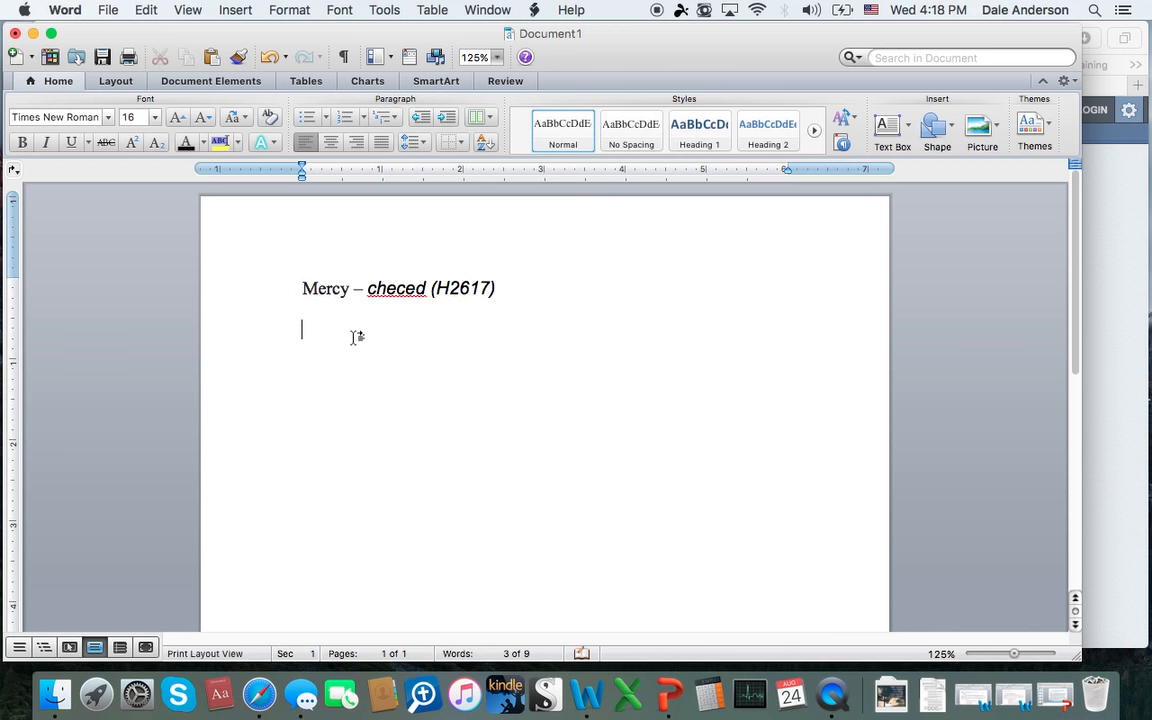
Step: Write the first numbered definition as "1. Goodness, kindness and faithfulness." and start the next list item
text(1. Goodness, kindness)
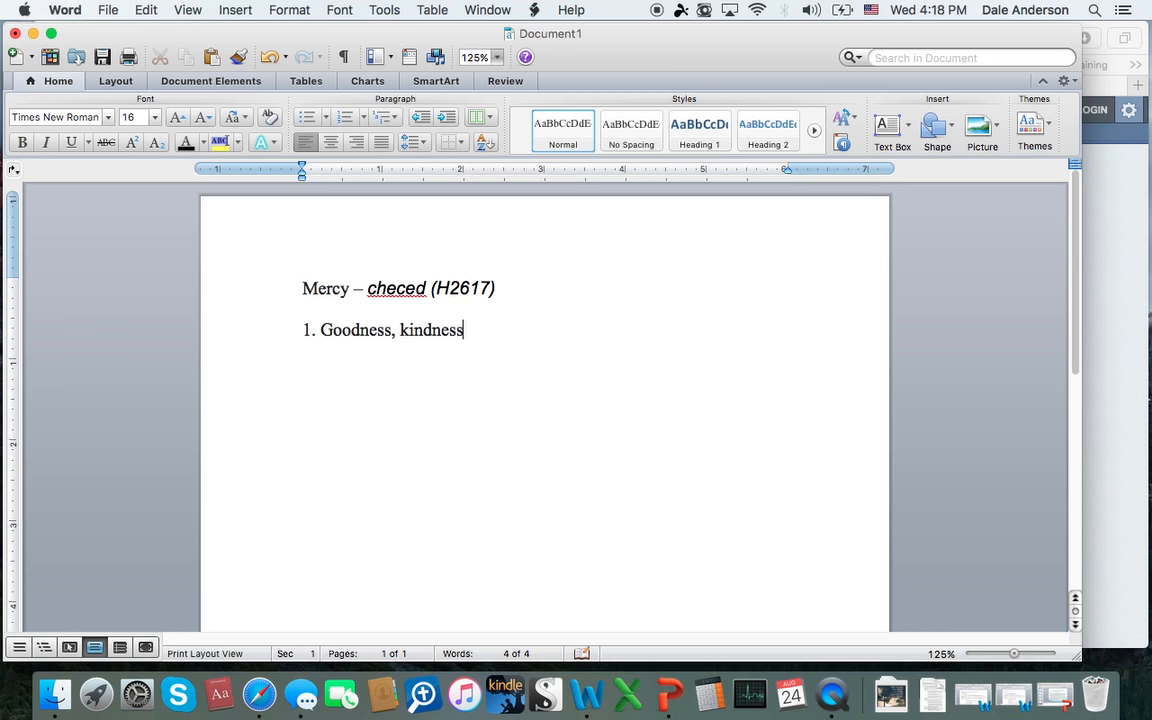
text( and faithf)
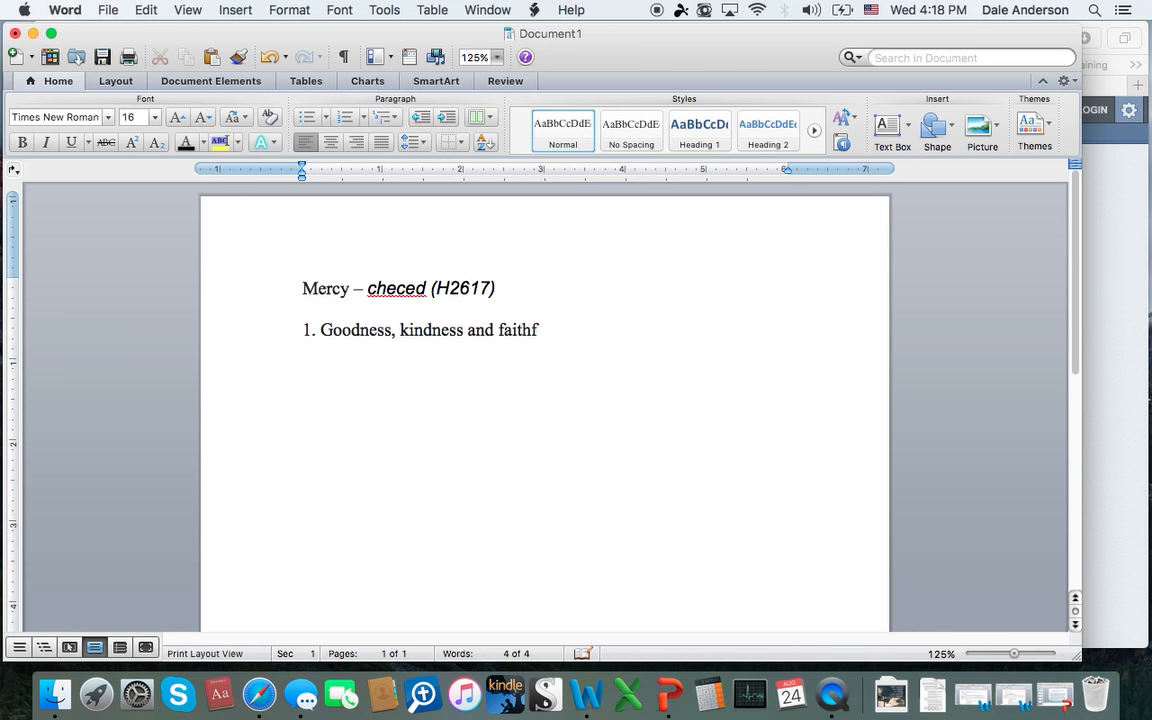
text(ness.)
key(Return)
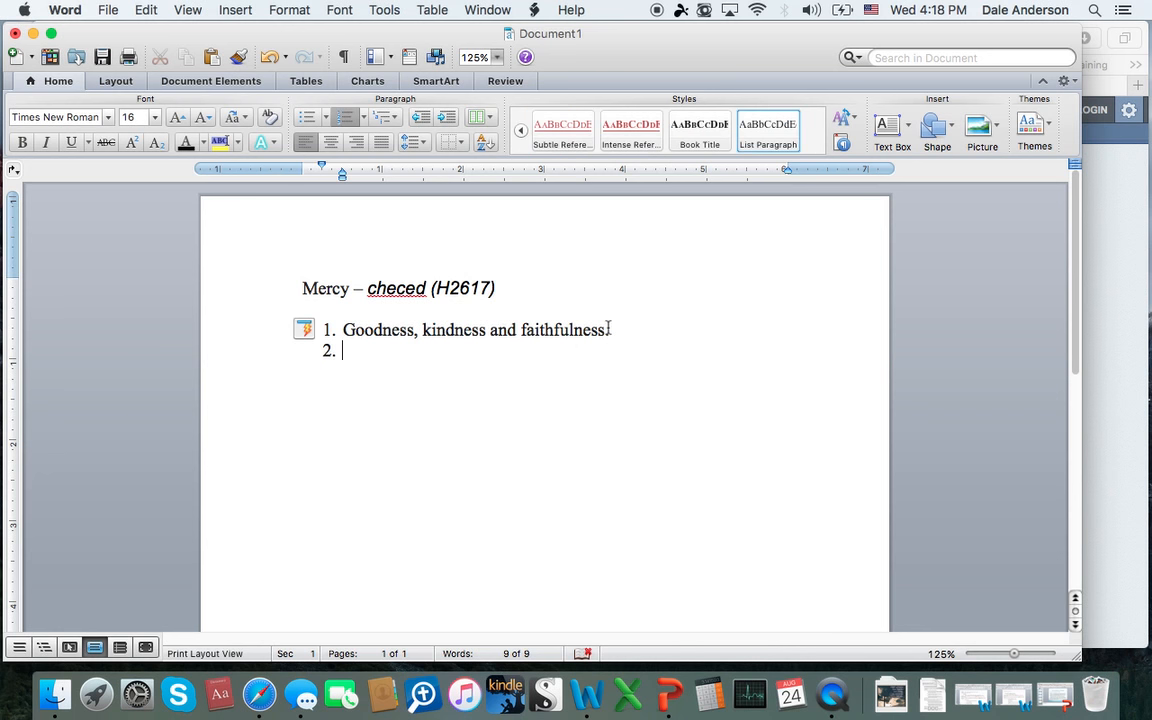
Step: Check the second meaning in the Safari lexicon entry, enter "A reproach or shame" as item 2 in Word and end the numbered list
click(1100, 368)
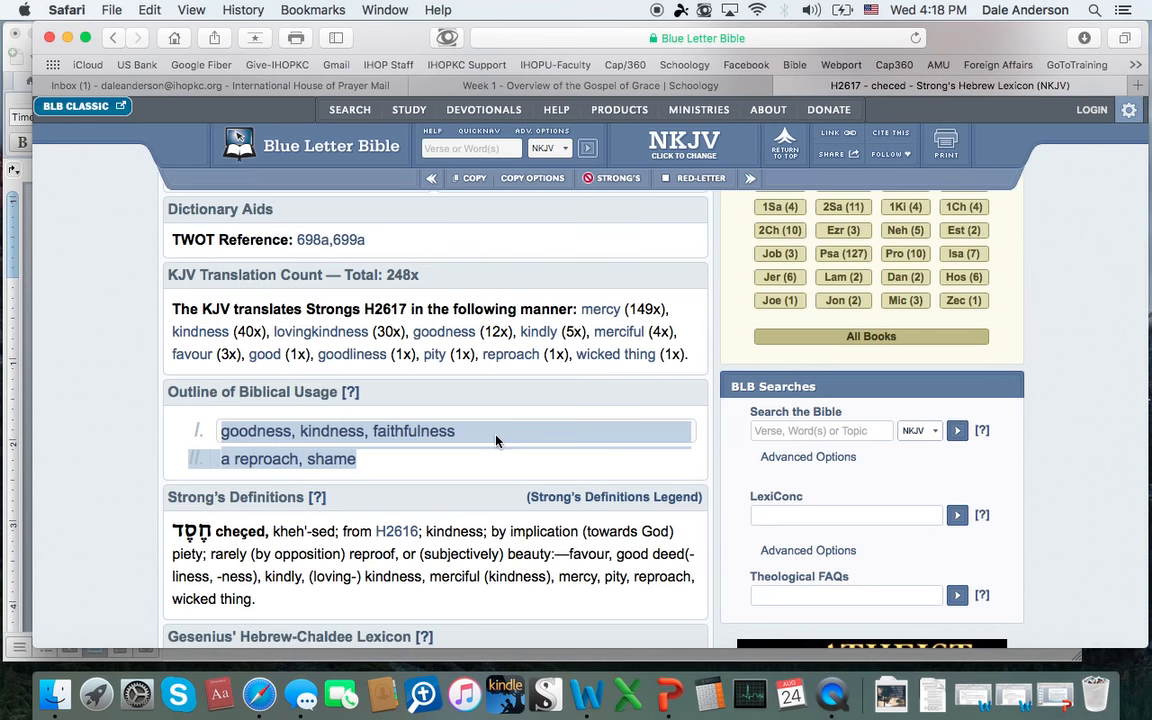
click(24, 421)
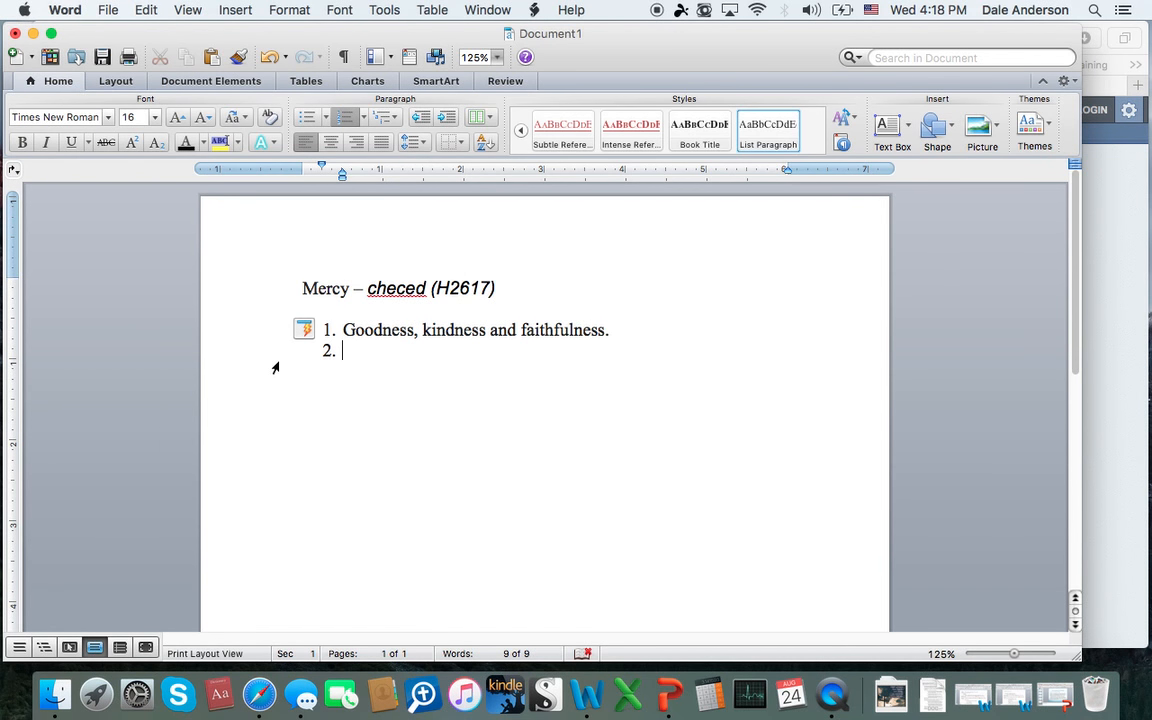
text(A reproach)
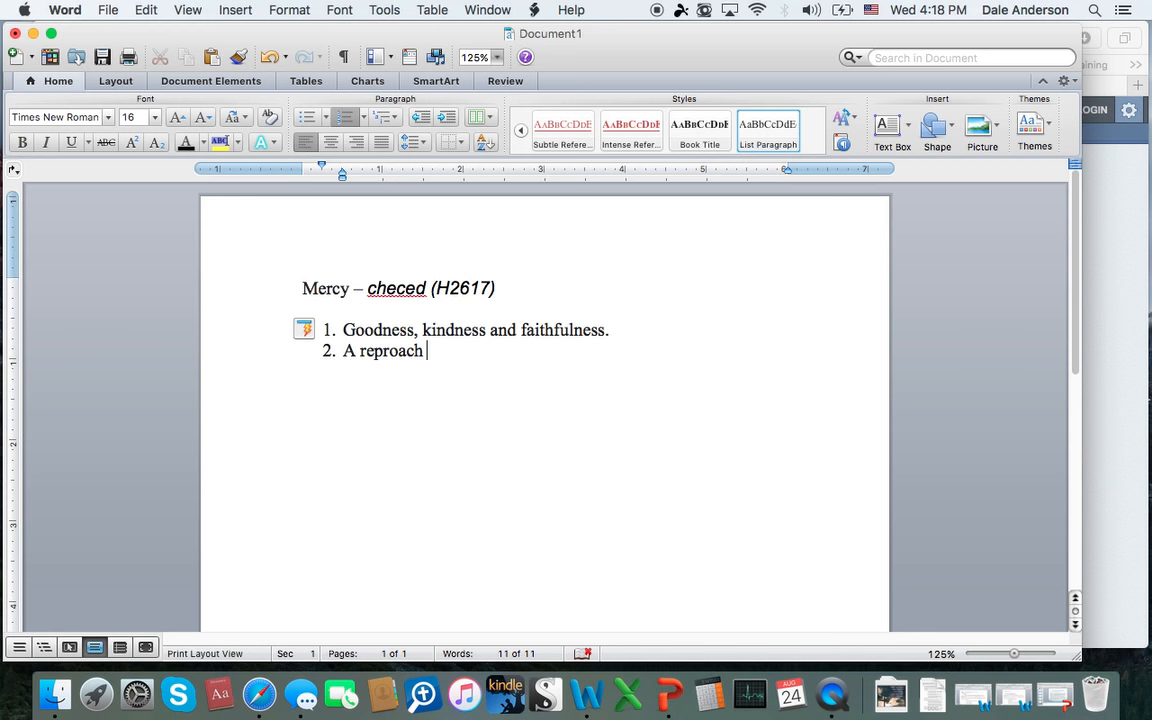
text( or shame)
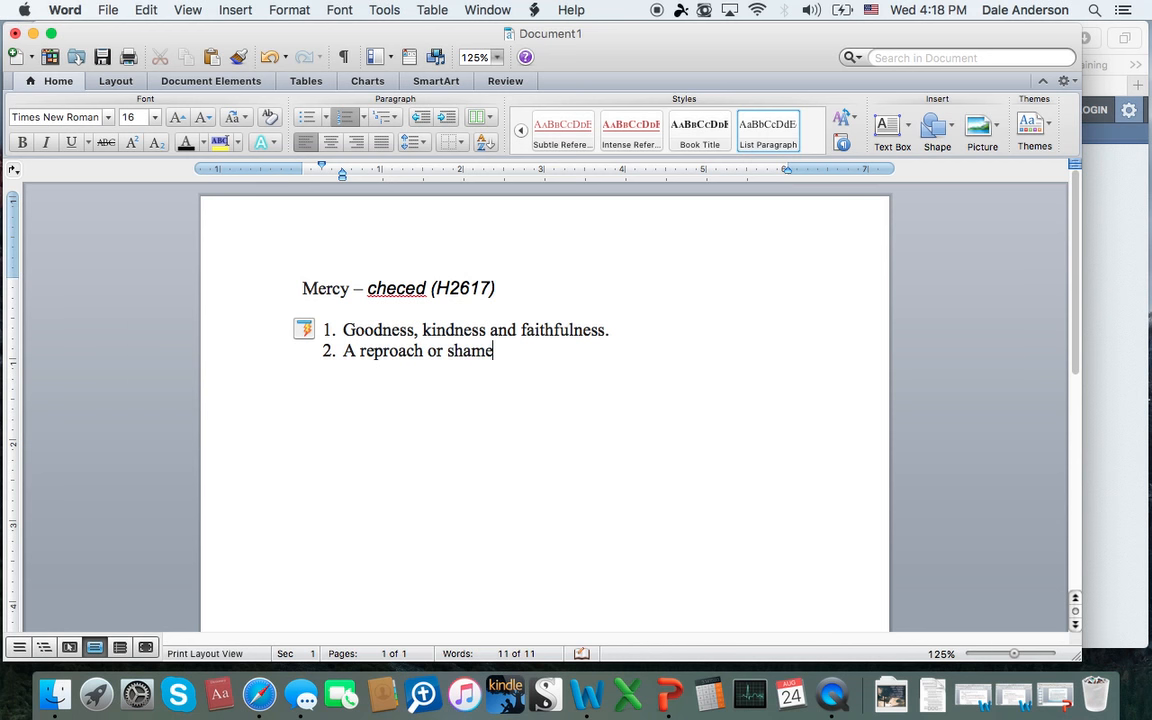
key(Return)
key(BackSpace)
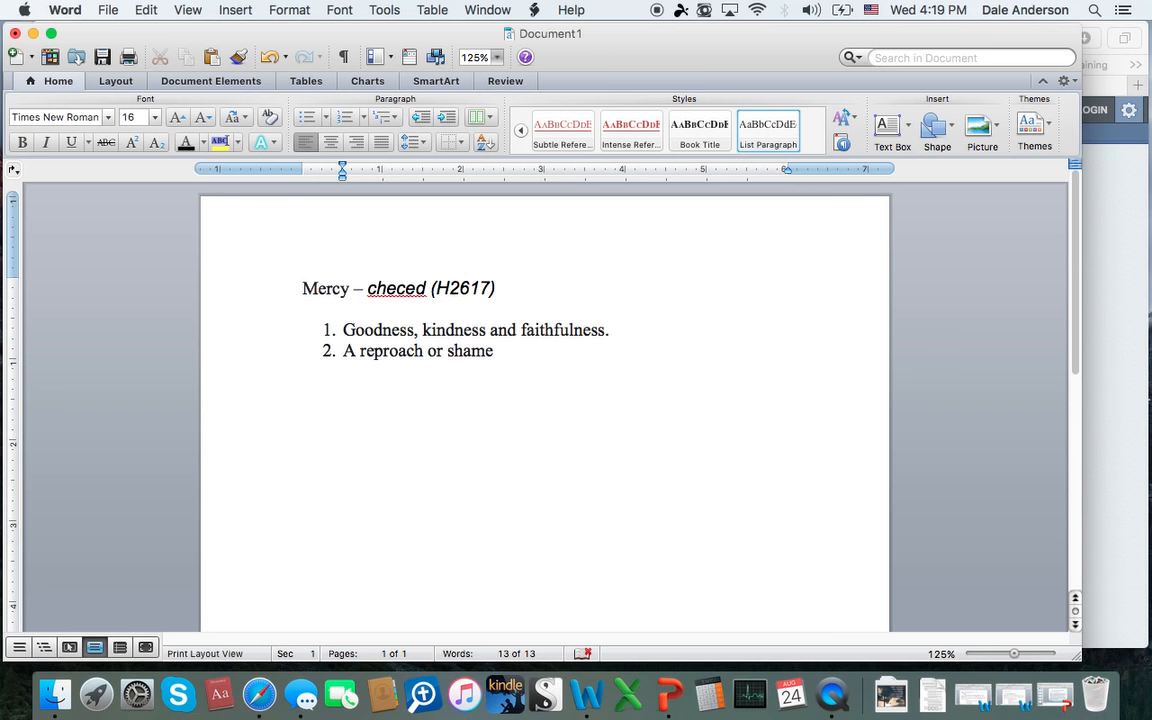
Step: Copy the Gen 19:19 verse text from Safari's H2617 concordance results into Word below the list, followed by the reference "Gen. 19:19"
click(1108, 391)
scroll(506, 446, down, 5)
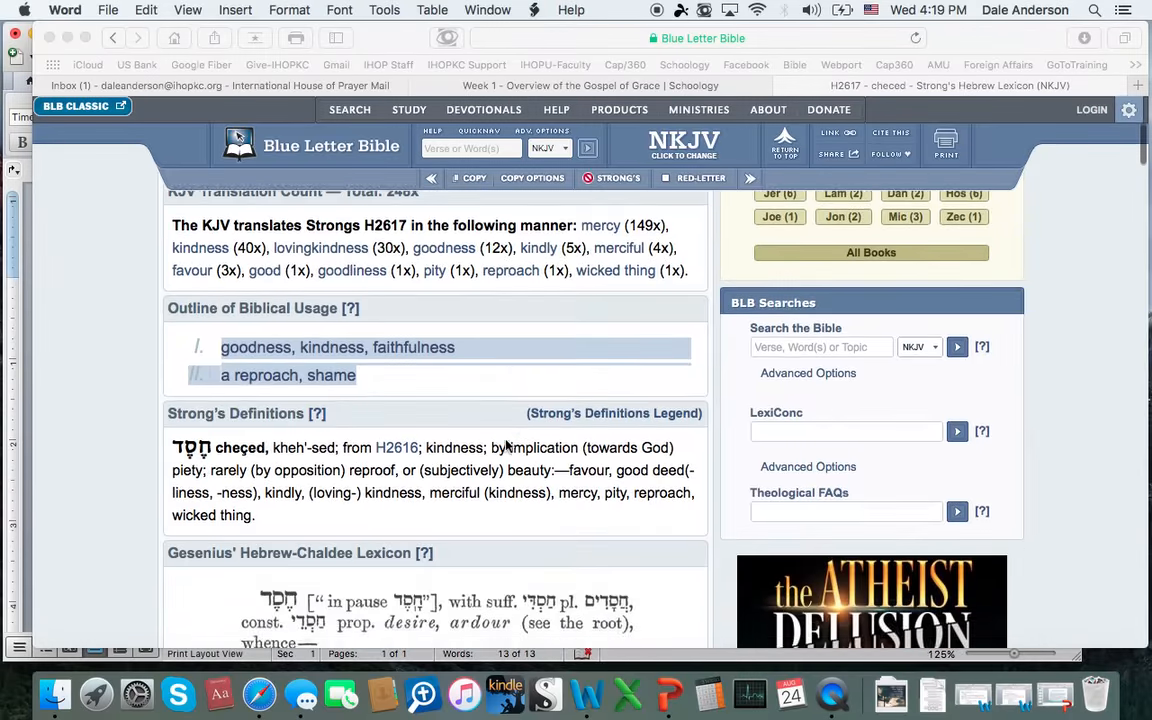
scroll(506, 446, down, 8)
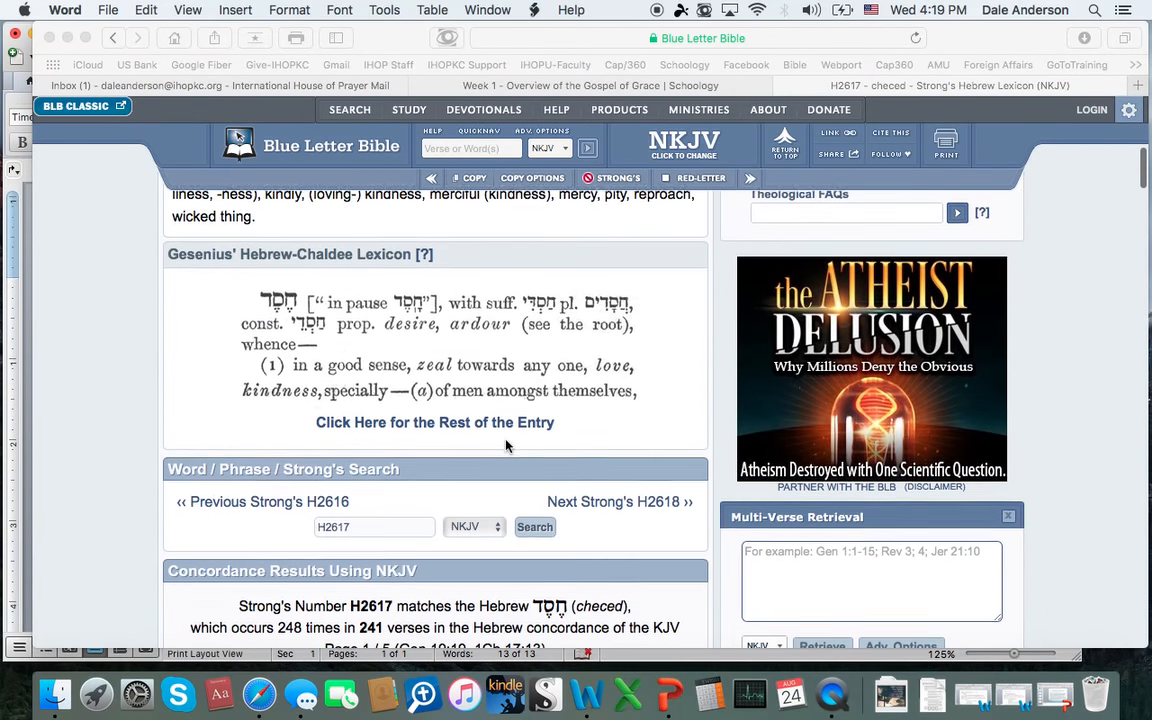
scroll(506, 446, down, 4)
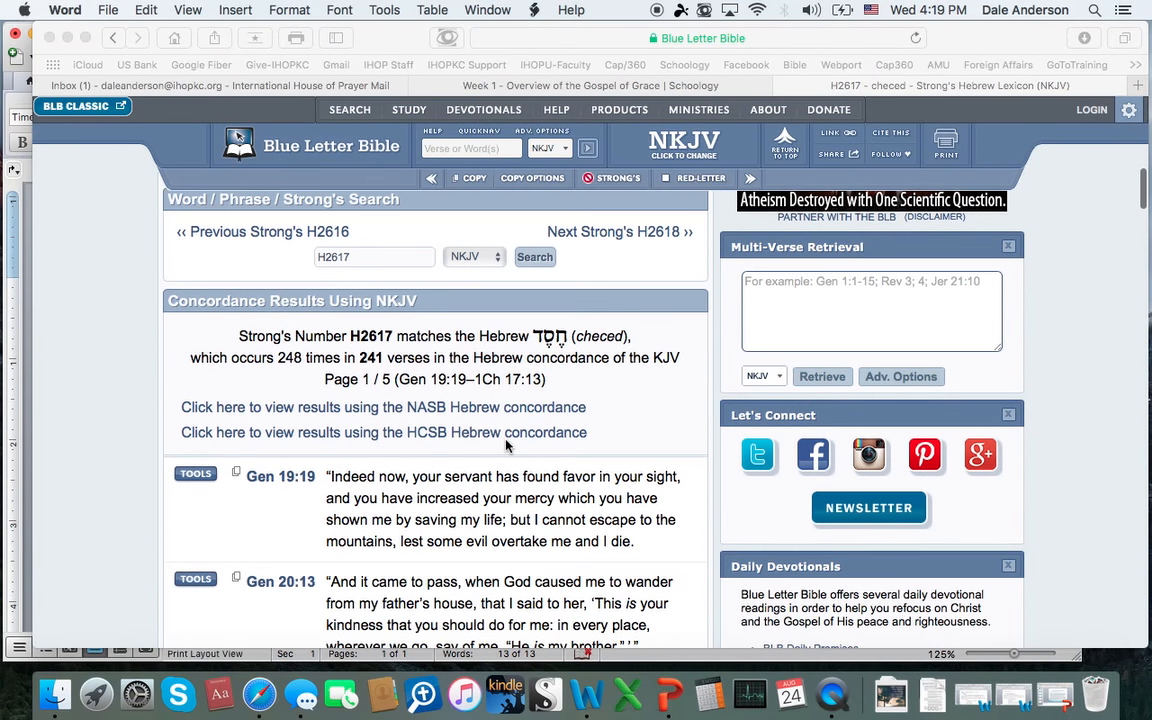
scroll(506, 446, down, 4)
scroll(507, 446, up, 2)
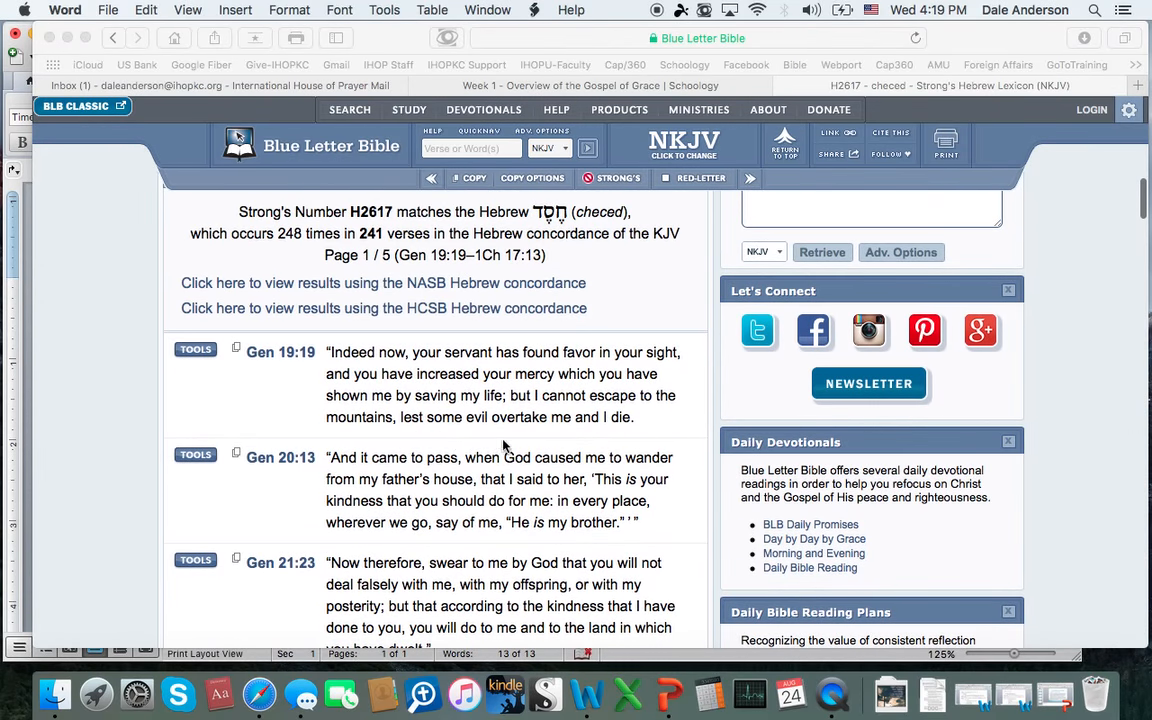
click(638, 426)
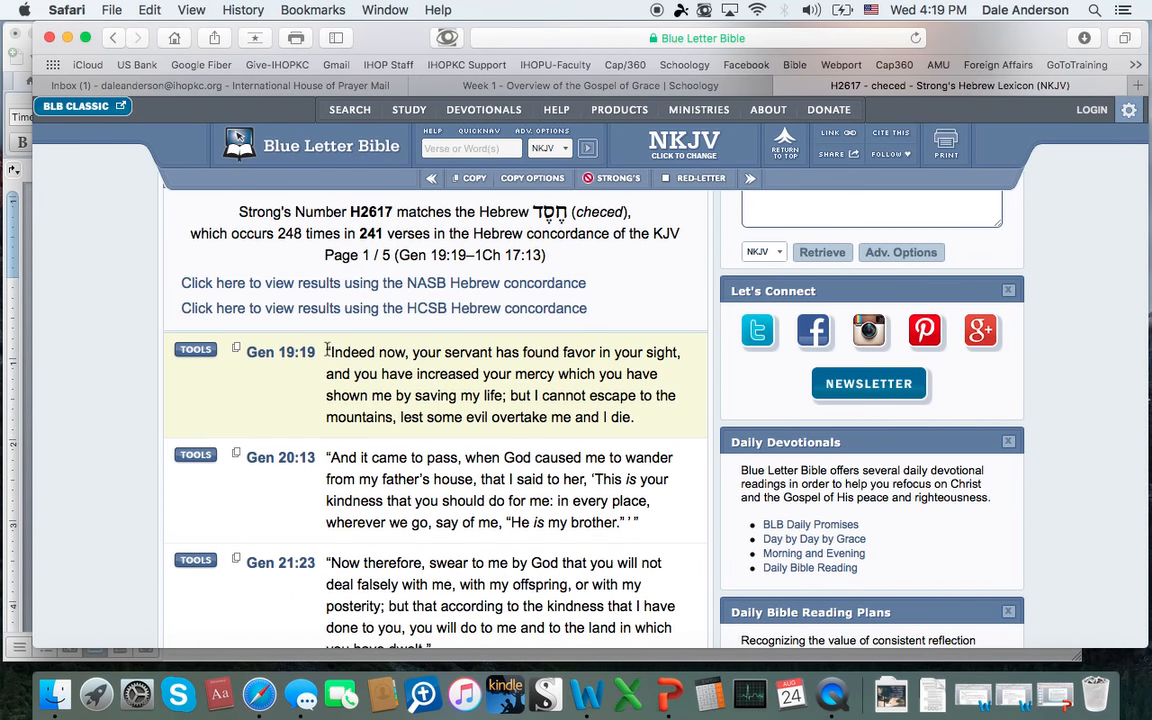
drag(327, 353, 641, 413)
key(super+c)
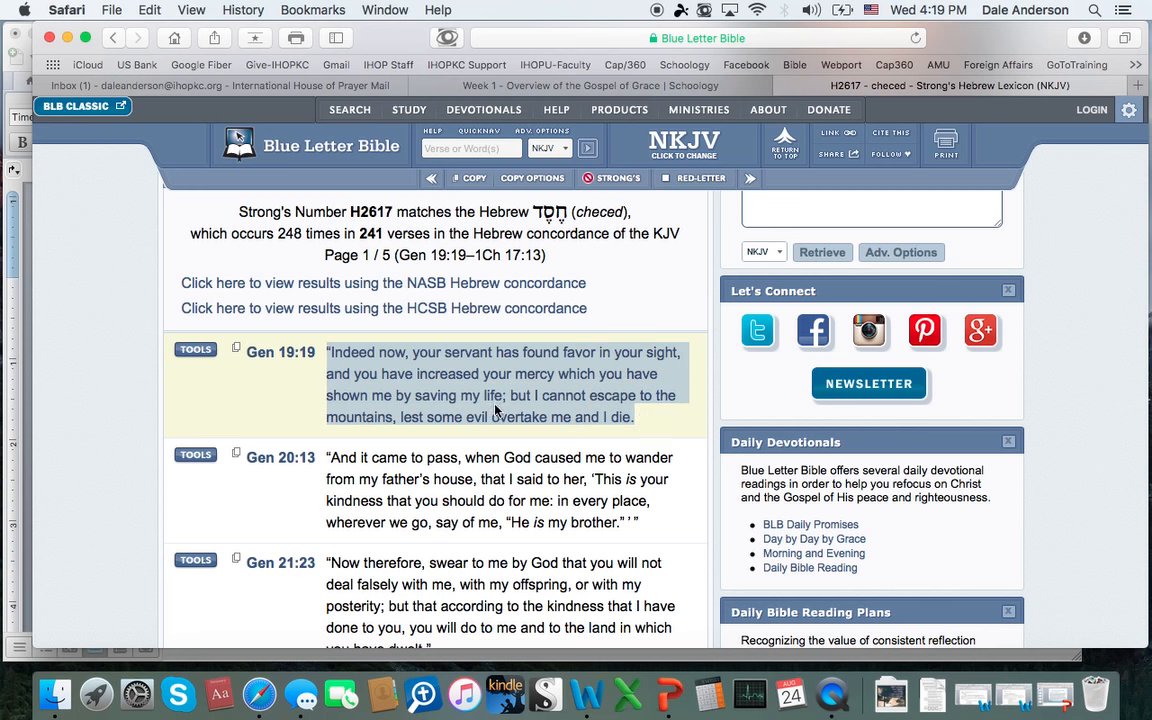
click(22, 447)
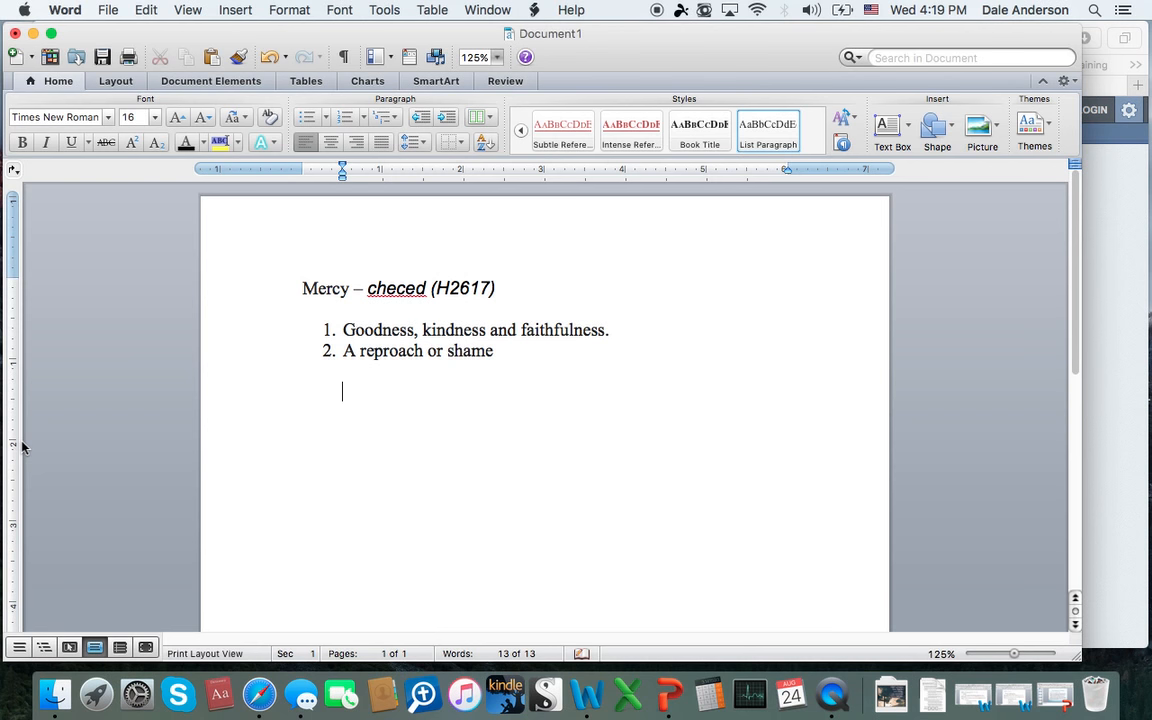
key(super+v)
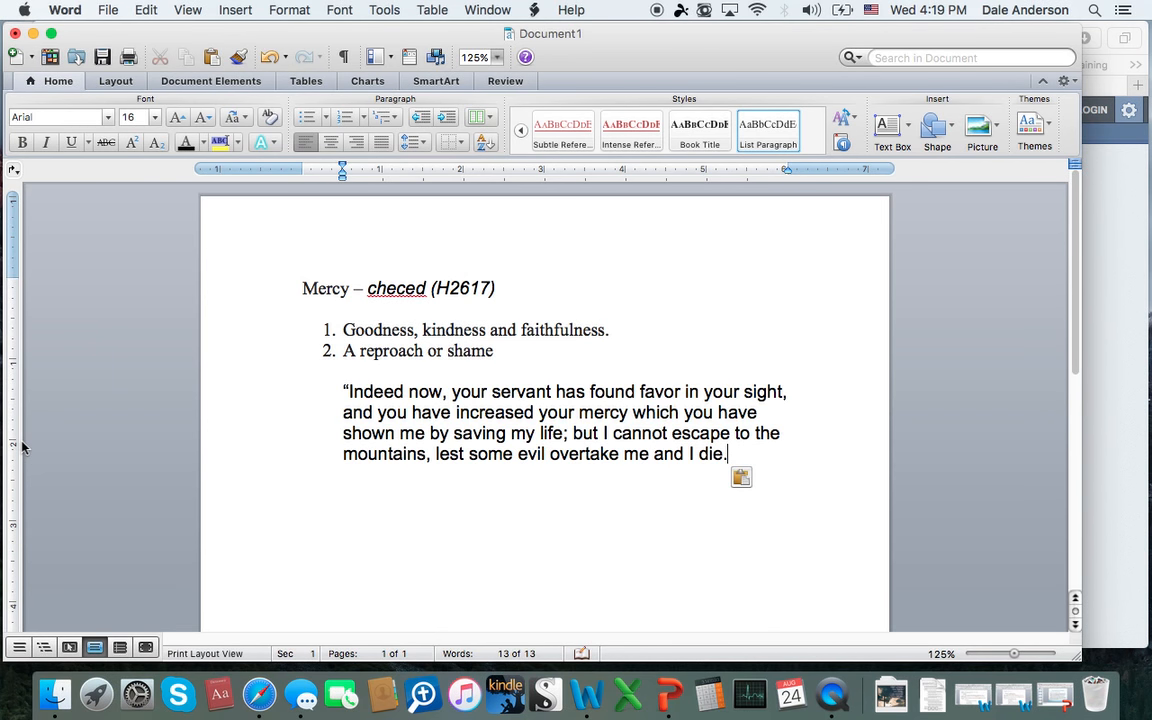
text(Gen)
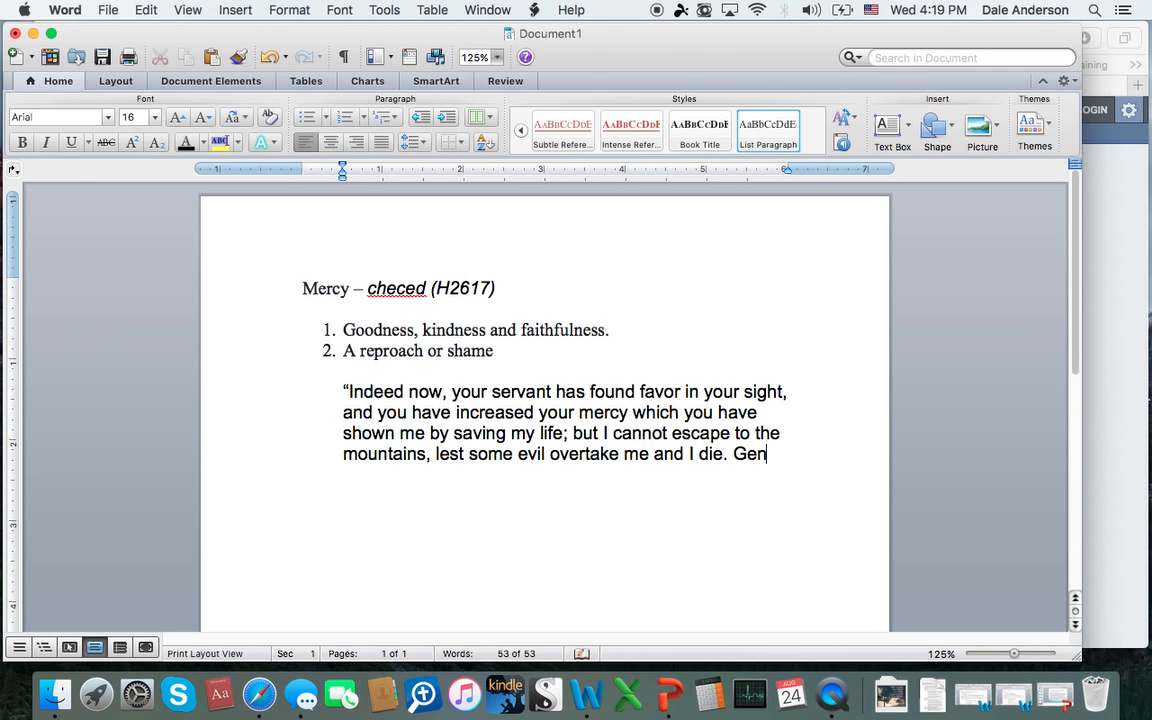
text(. 19)
Step: Insert a separate line reading "Gen. 19:16 merciful" above the pasted verse, with a blank line between them
click(342, 390)
key(Return)
key(Return)
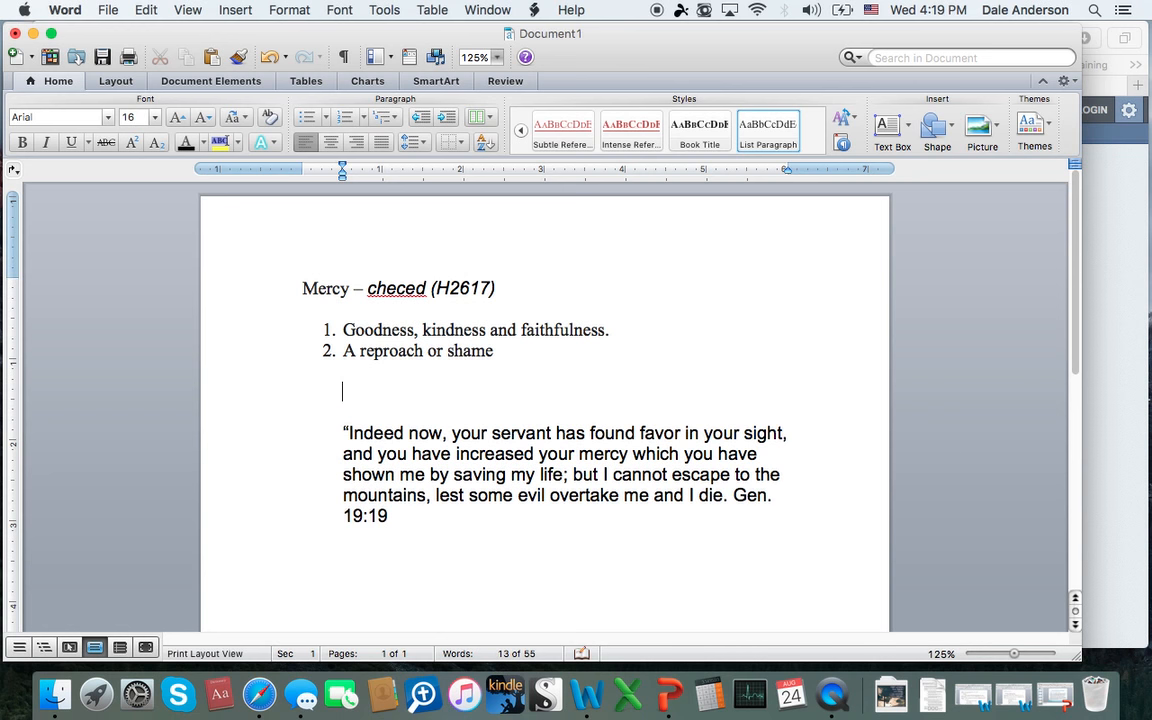
text(Gen. 19:16)
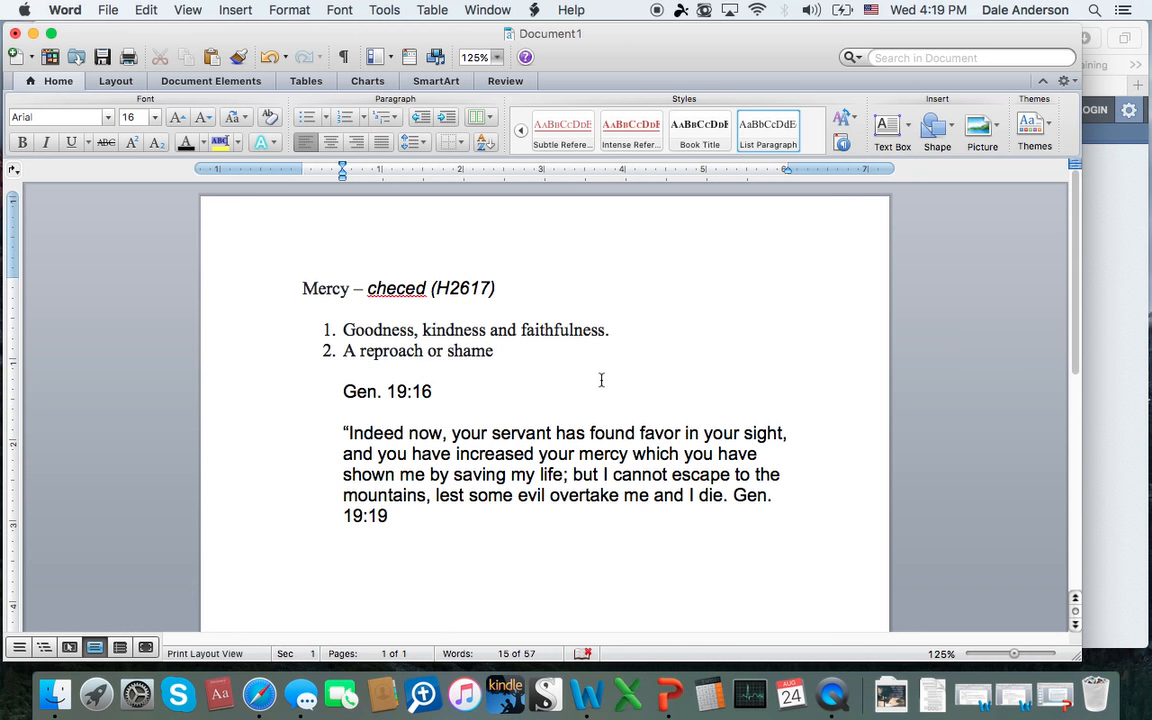
text( merci)
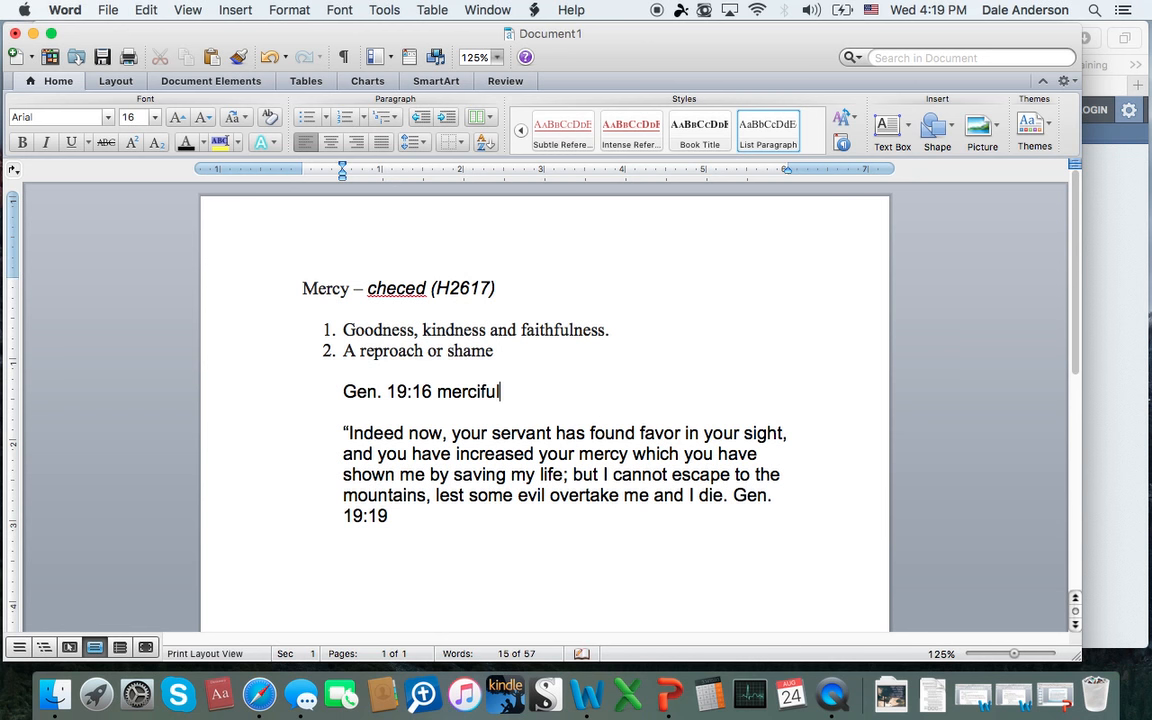
text(ful)
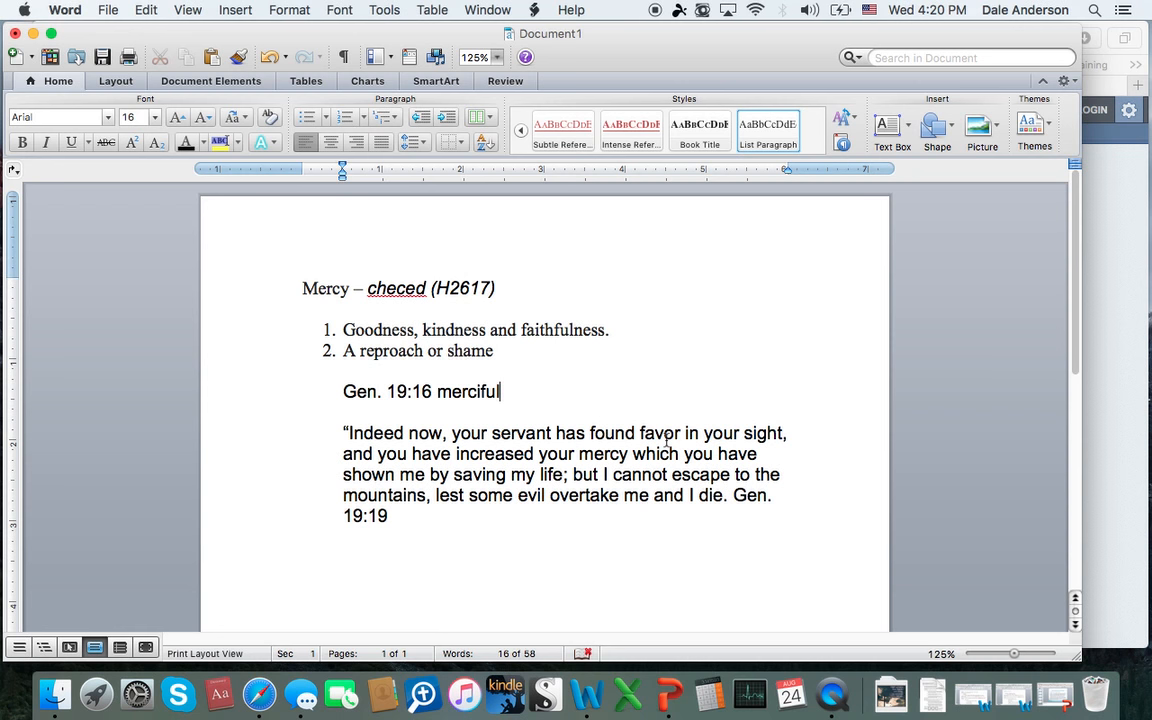
Step: Switch to Safari and search the NKJV text in Blue Letter Bible for "mercy"
click(1139, 354)
scroll(694, 342, up, 10)
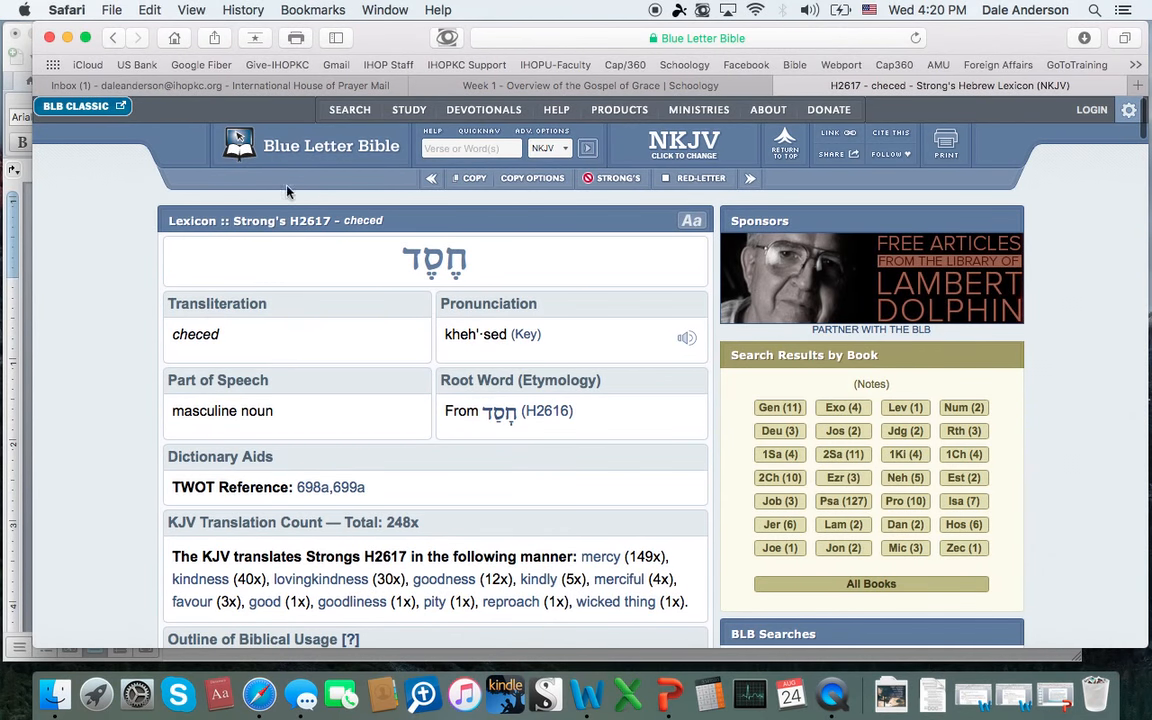
click(492, 147)
text(mer)
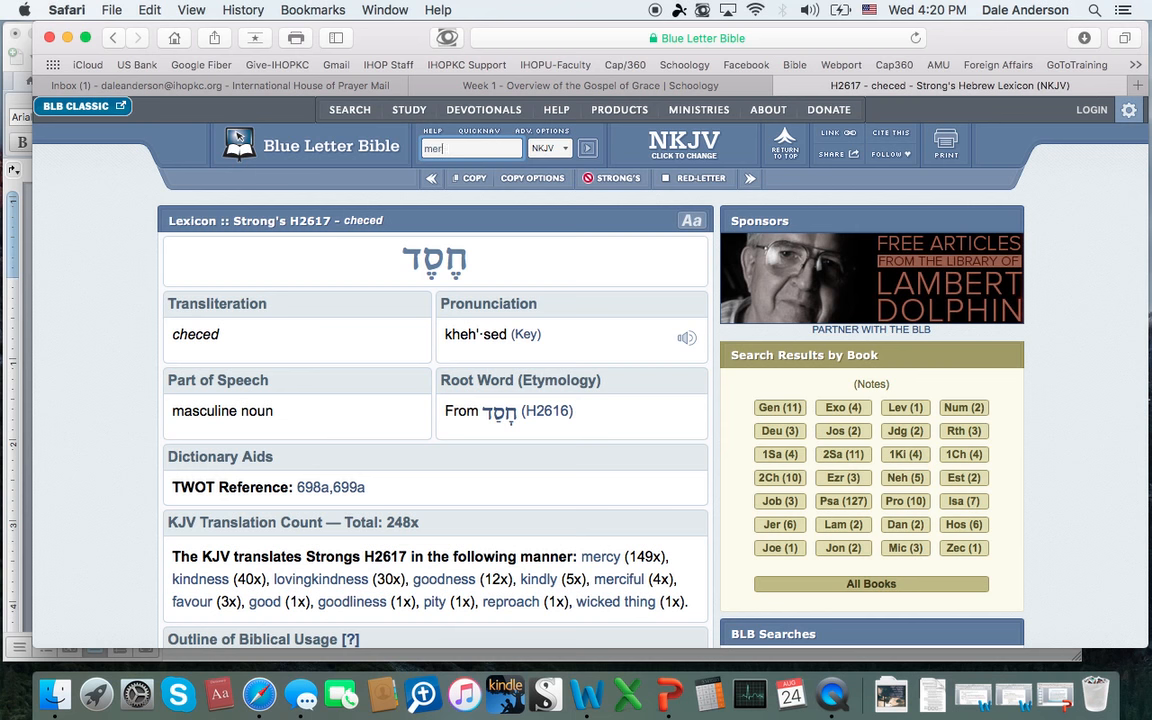
text(cy)
click(588, 149)
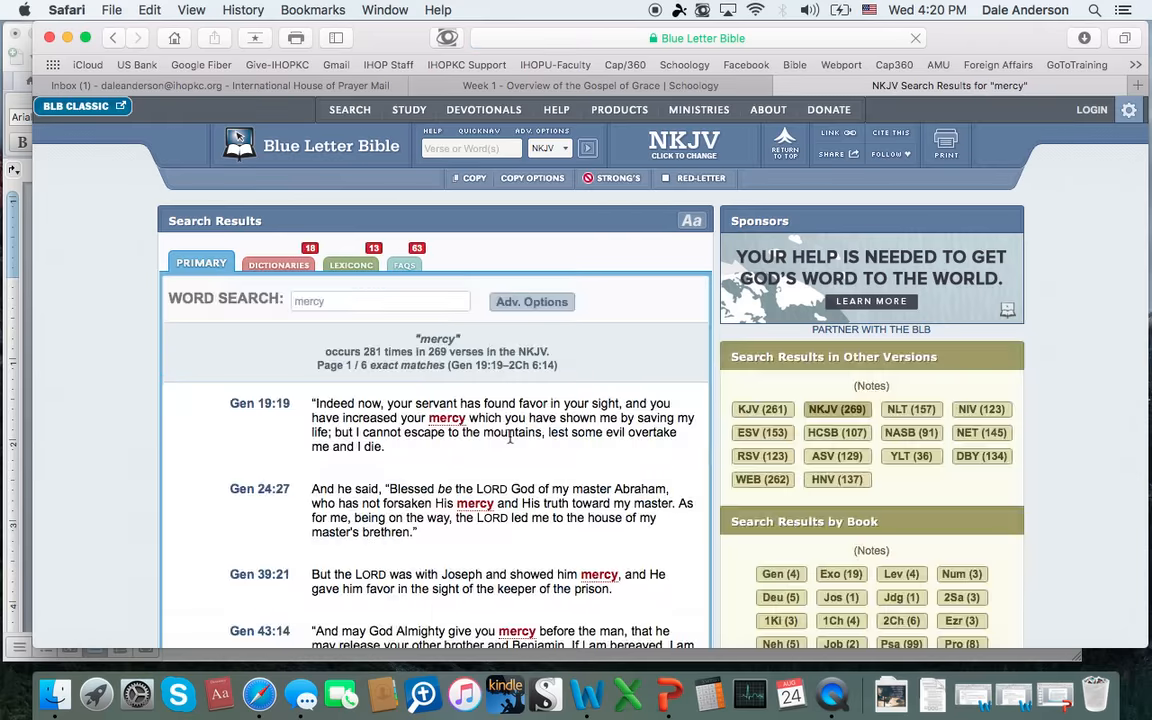
Step: Open the sixth page of the "mercy" search results, covering Phl 2:27–Jde 1:21
scroll(510, 437, down, 20)
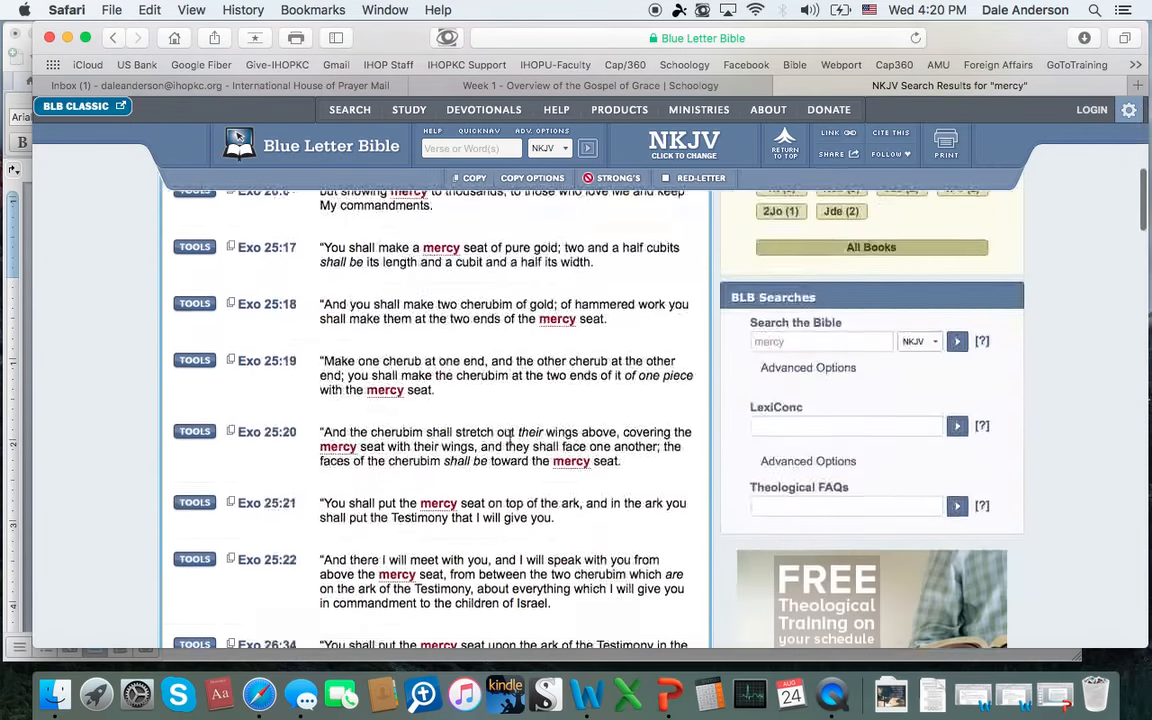
scroll(510, 437, down, 20)
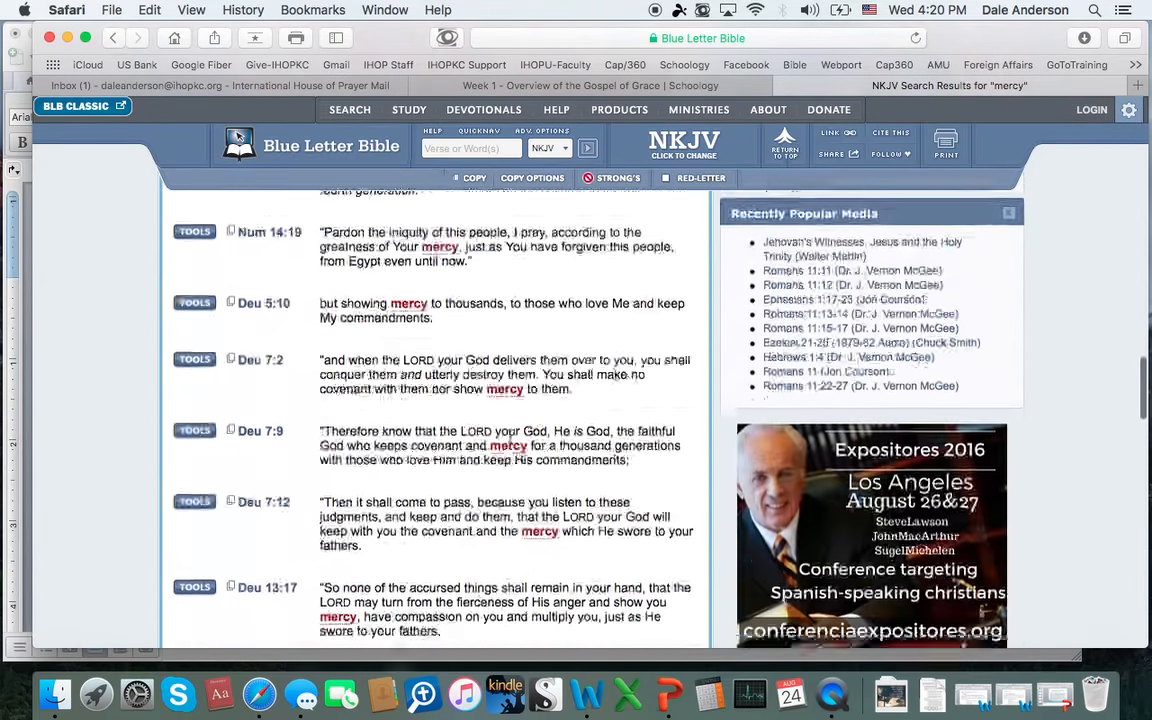
scroll(510, 437, down, 20)
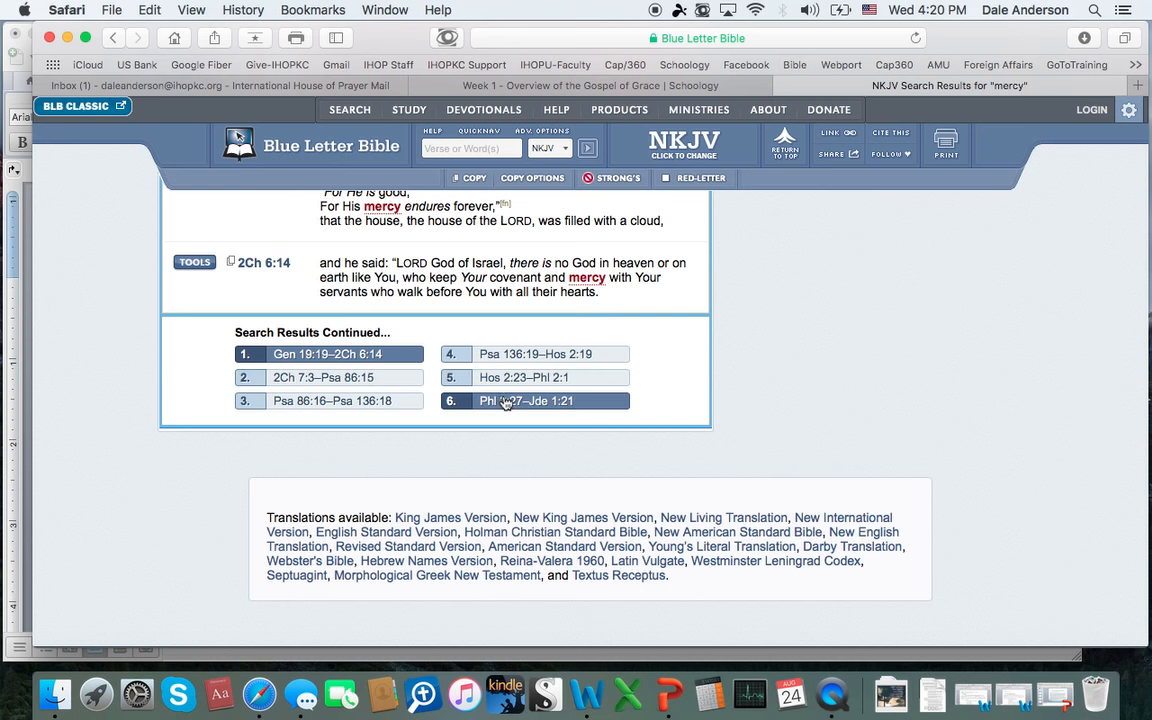
click(456, 403)
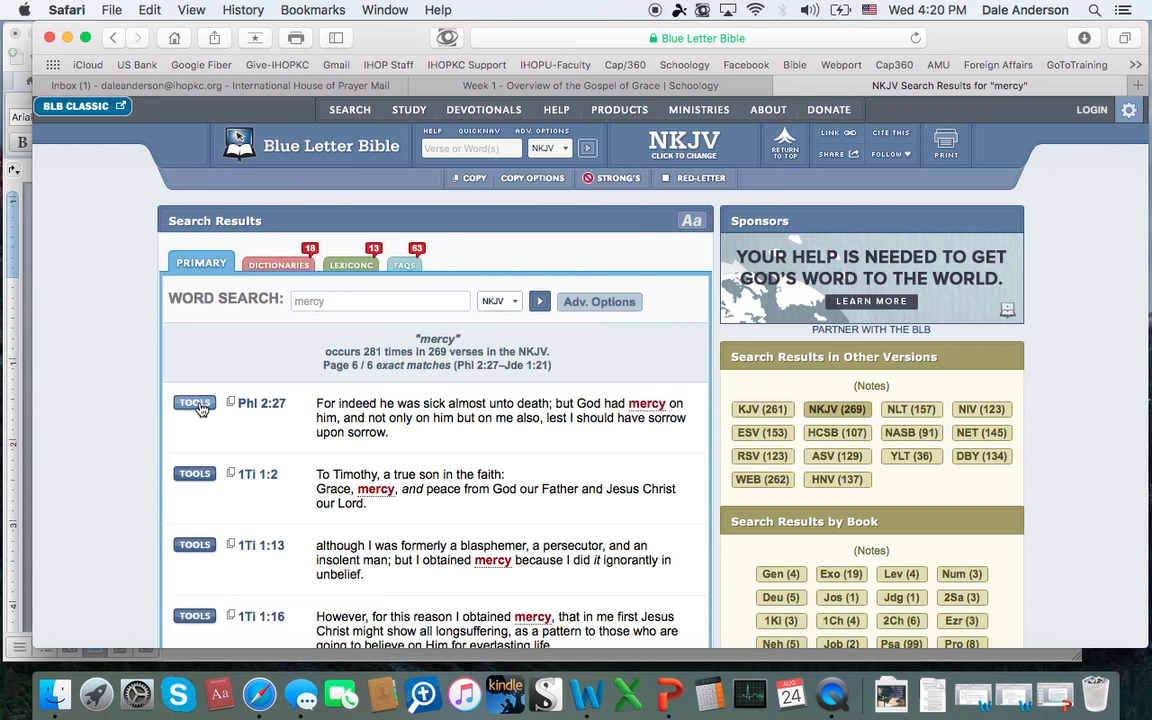
Step: Open the interlinear for Phl 2:27 and follow the Strong's number G1653 for "had mercy" to its lexicon entry
click(255, 402)
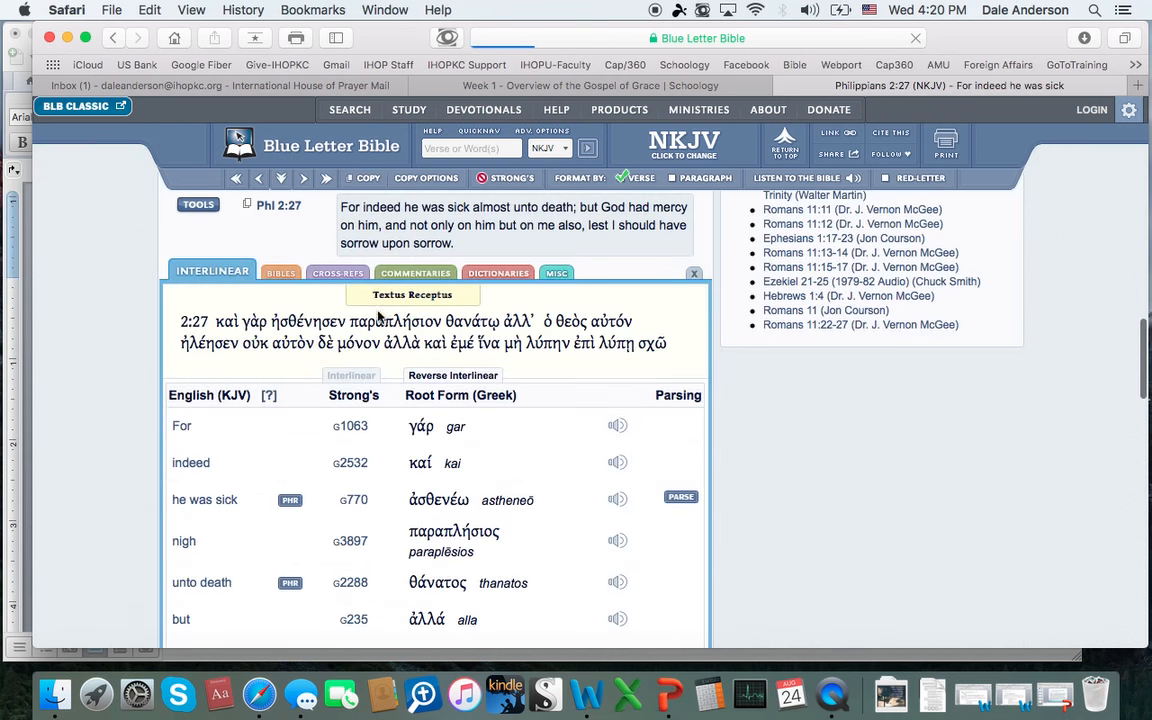
scroll(449, 428, down, 5)
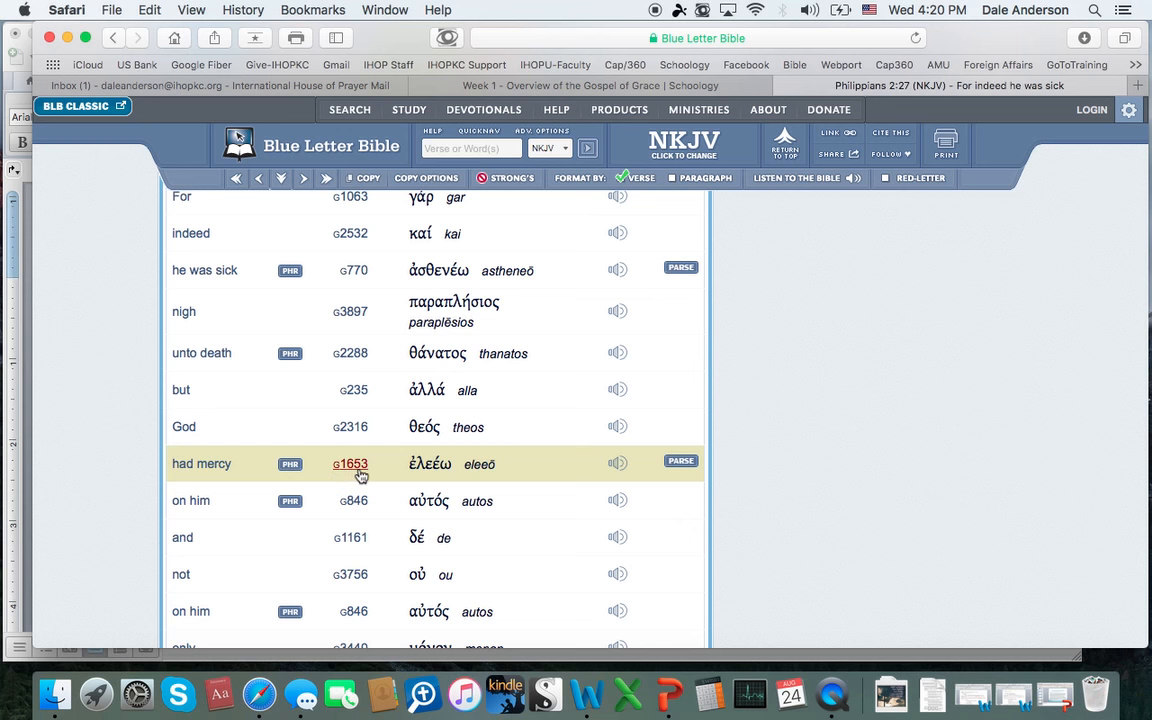
click(351, 465)
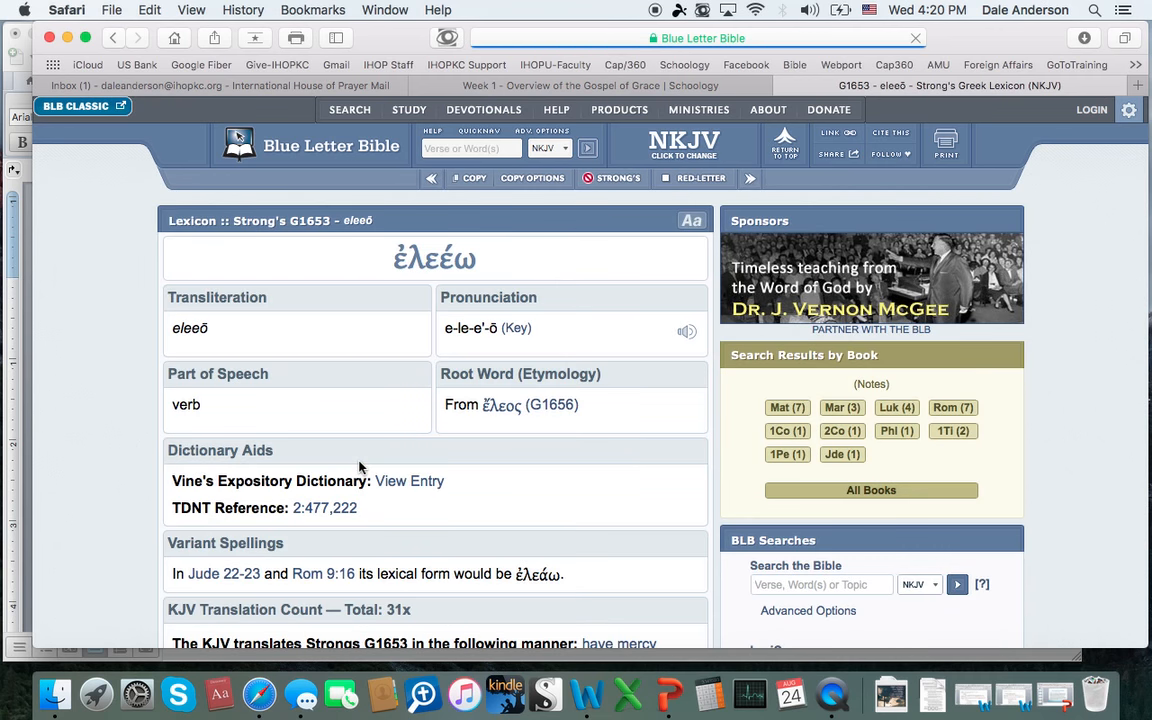
Step: Look over the G1653 lexicon entry and copy its transliteration "eleeō"
scroll(493, 413, down, 1)
scroll(493, 413, down, 5)
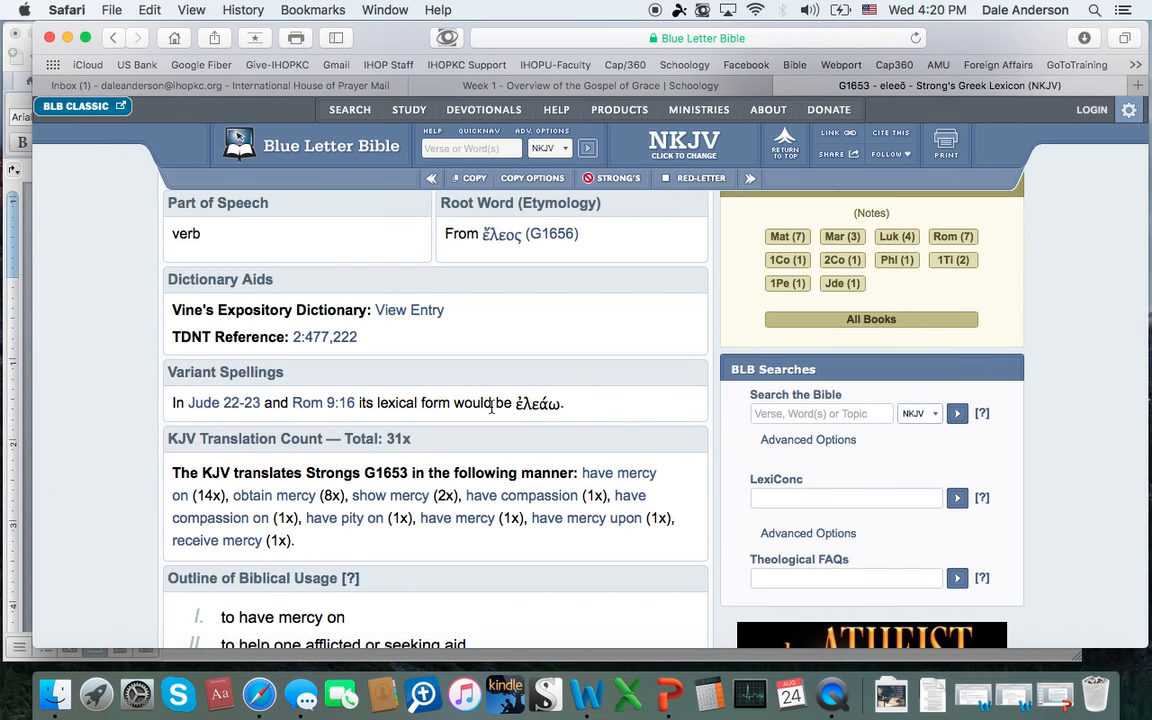
scroll(490, 407, up, 4)
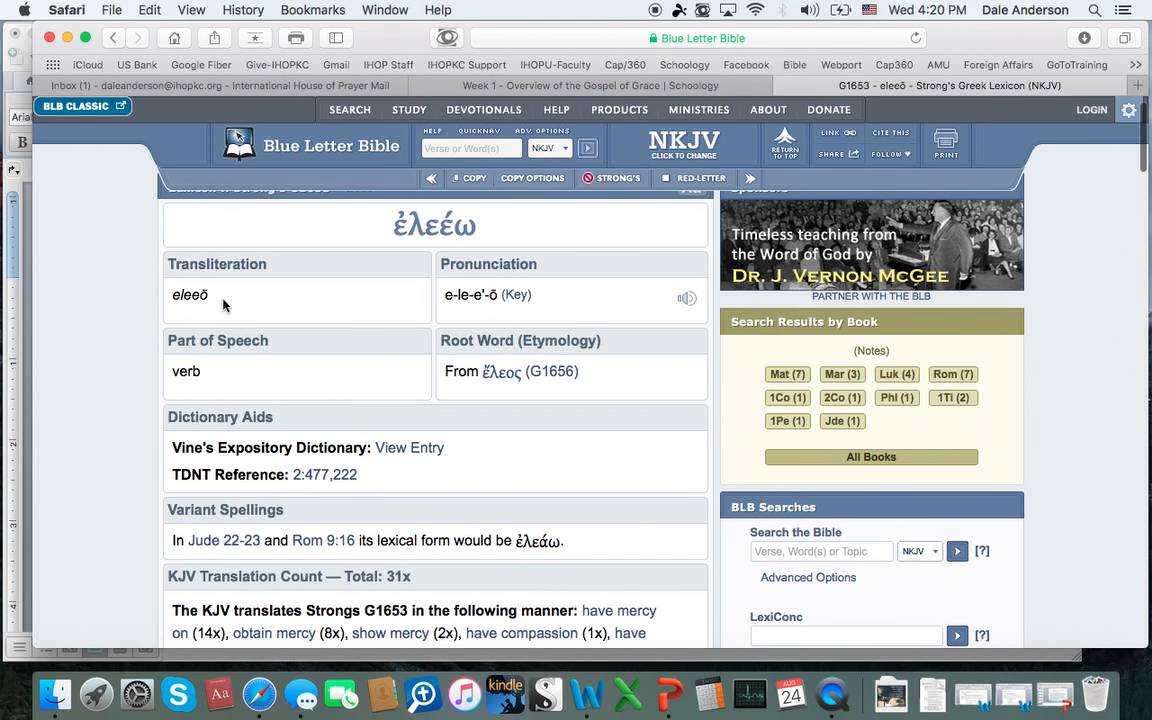
double_click(175, 296)
key(super+c)
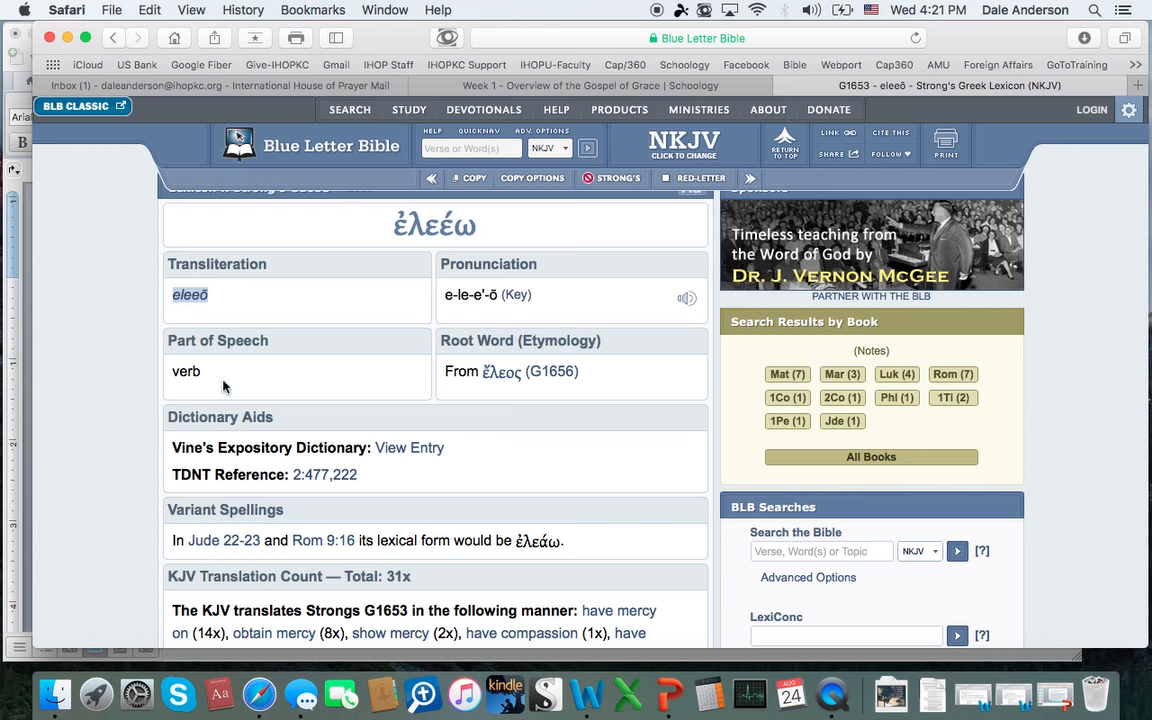
scroll(285, 365, up, 1)
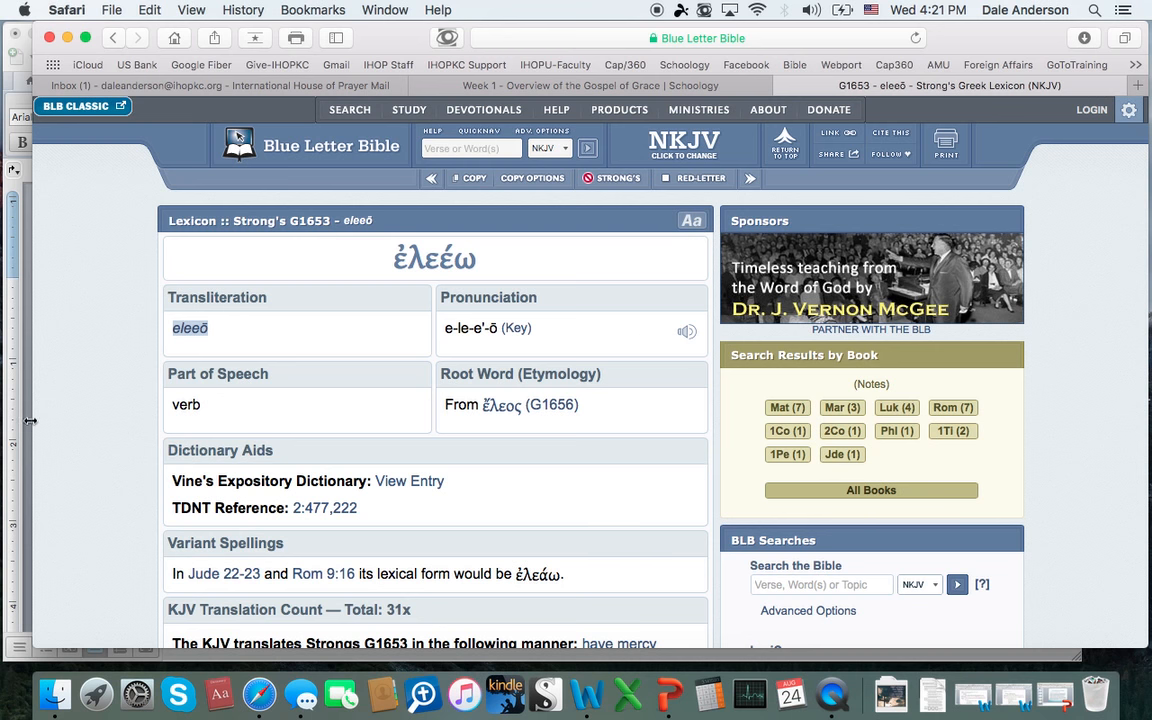
Step: In Word, add an unindented heading line "Mercy – eleeō (G1653)" below the Gen. 19:19 verse, pasting in the copied transliteration
click(26, 388)
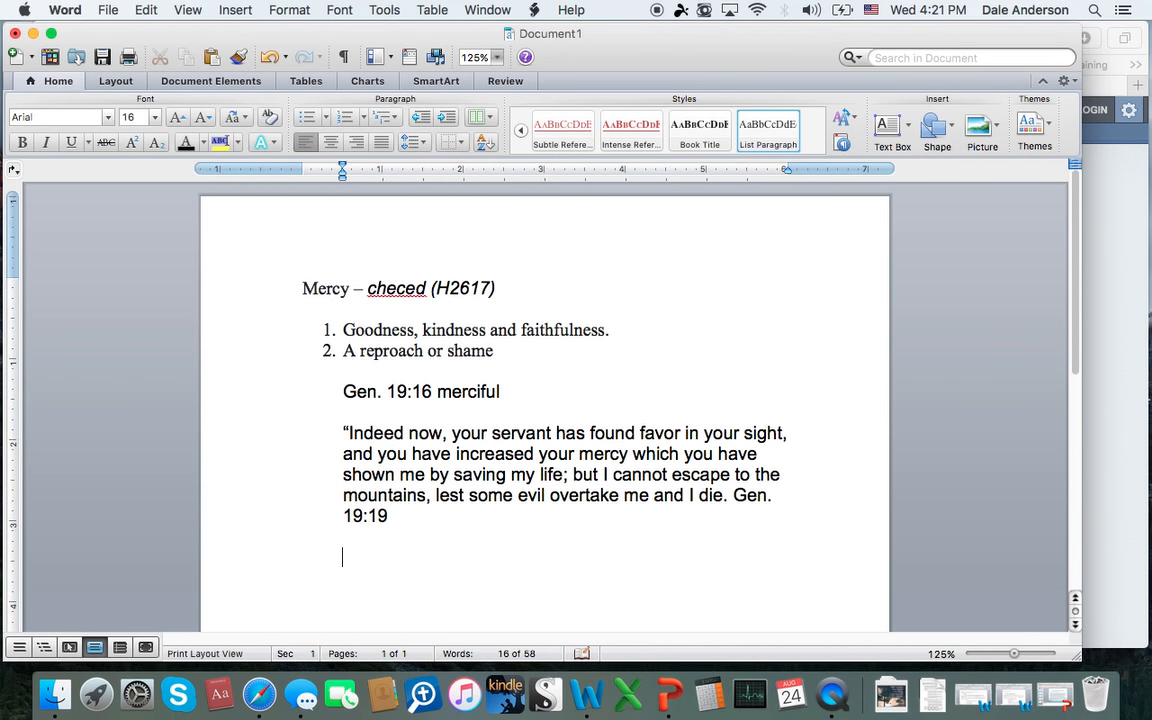
key(BackSpace)
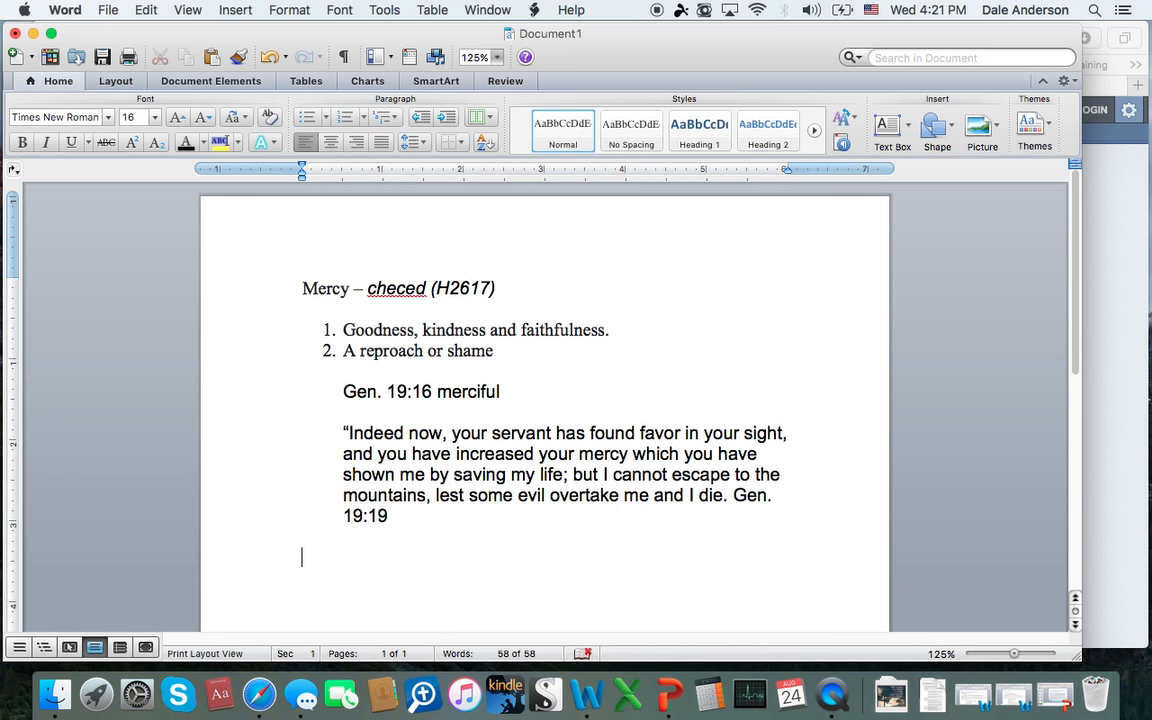
text(Mercy)
text( - G16)
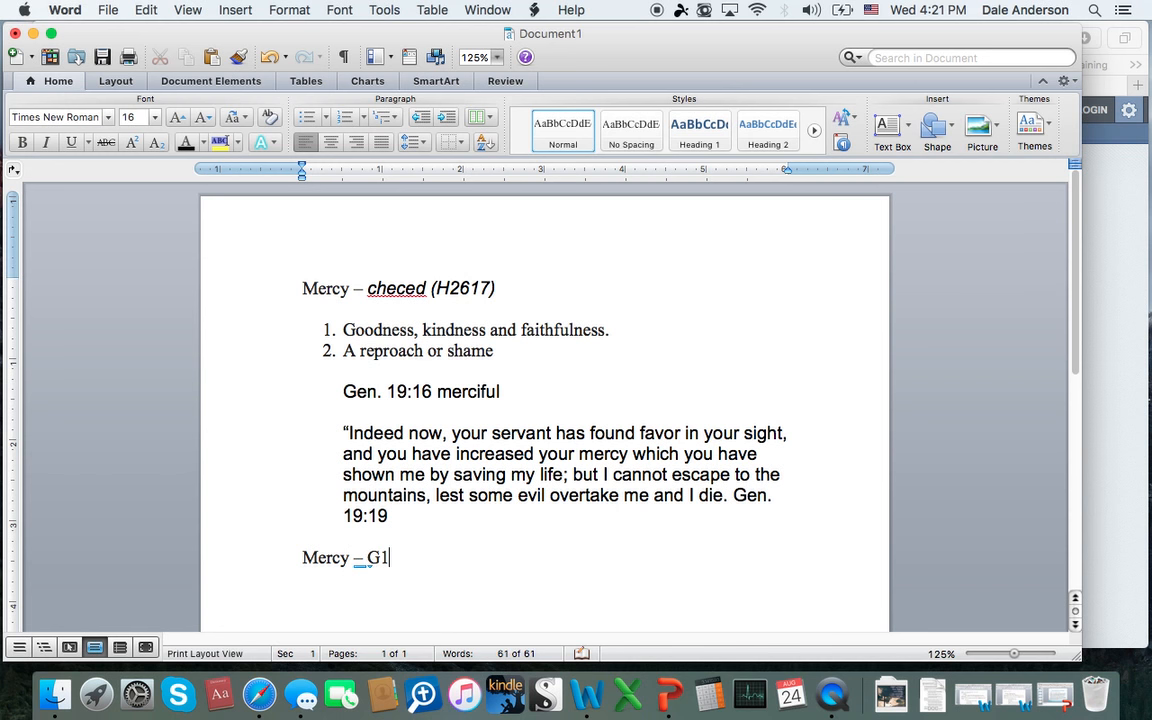
text(53)
click(366, 557)
text(()
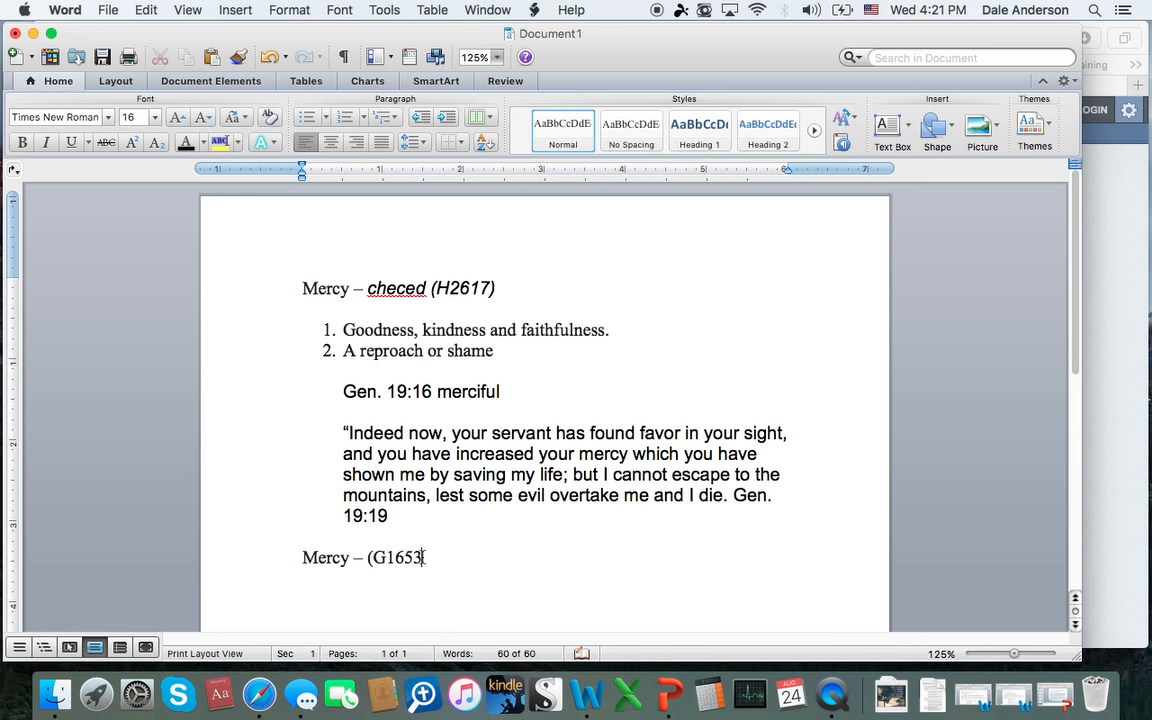
click(366, 557)
key(super+v)
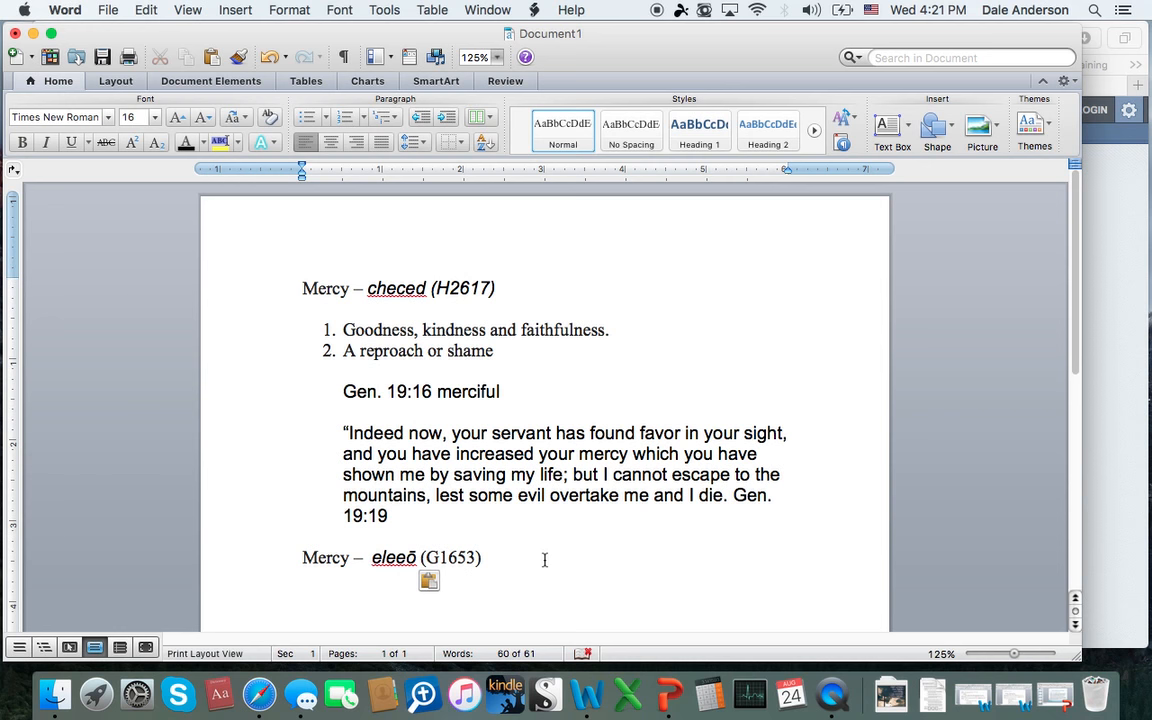
Step: Copy all four Outline of Biblical Usage definitions for G1653 from Safari and paste them into Word below the eleeō heading
click(1106, 544)
scroll(501, 519, down, 5)
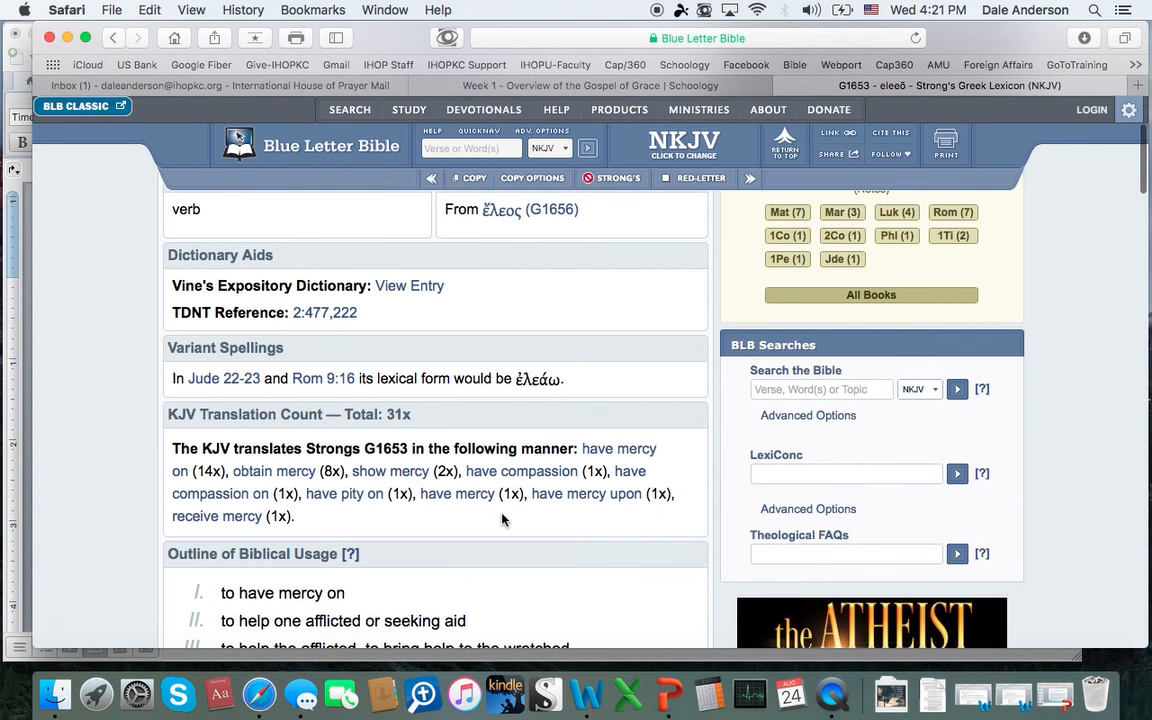
scroll(465, 555, down, 2)
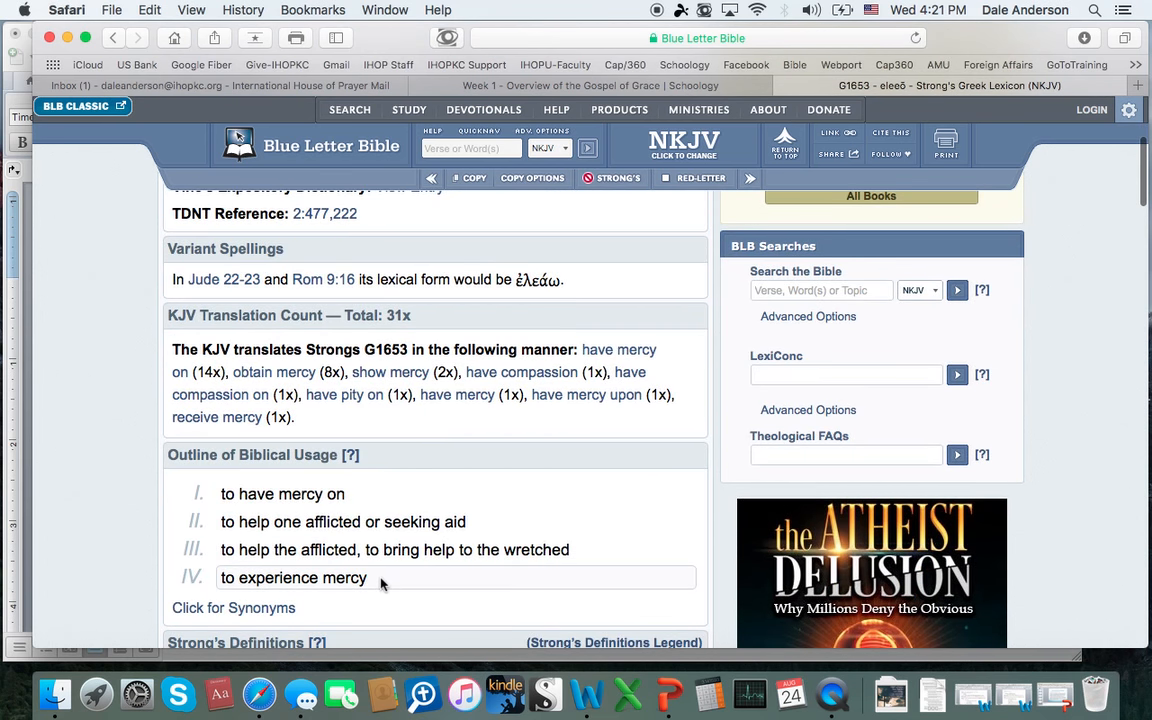
scroll(380, 584, down, 1)
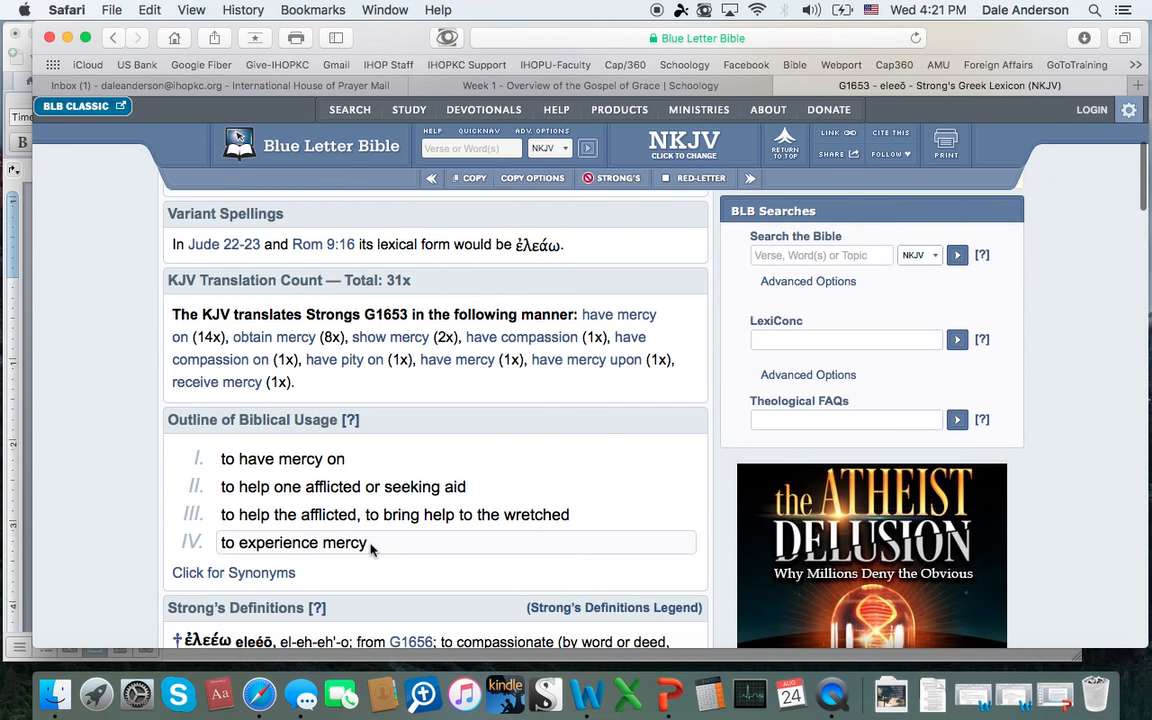
drag(368, 545, 217, 452)
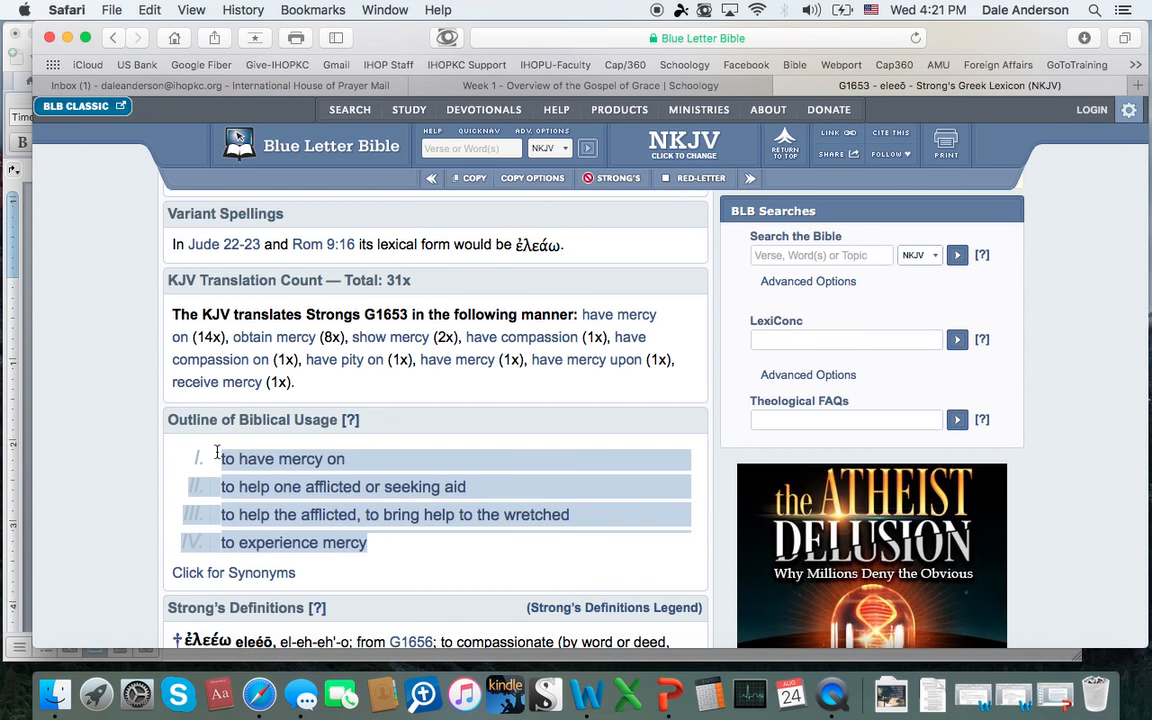
key(super+c)
click(25, 465)
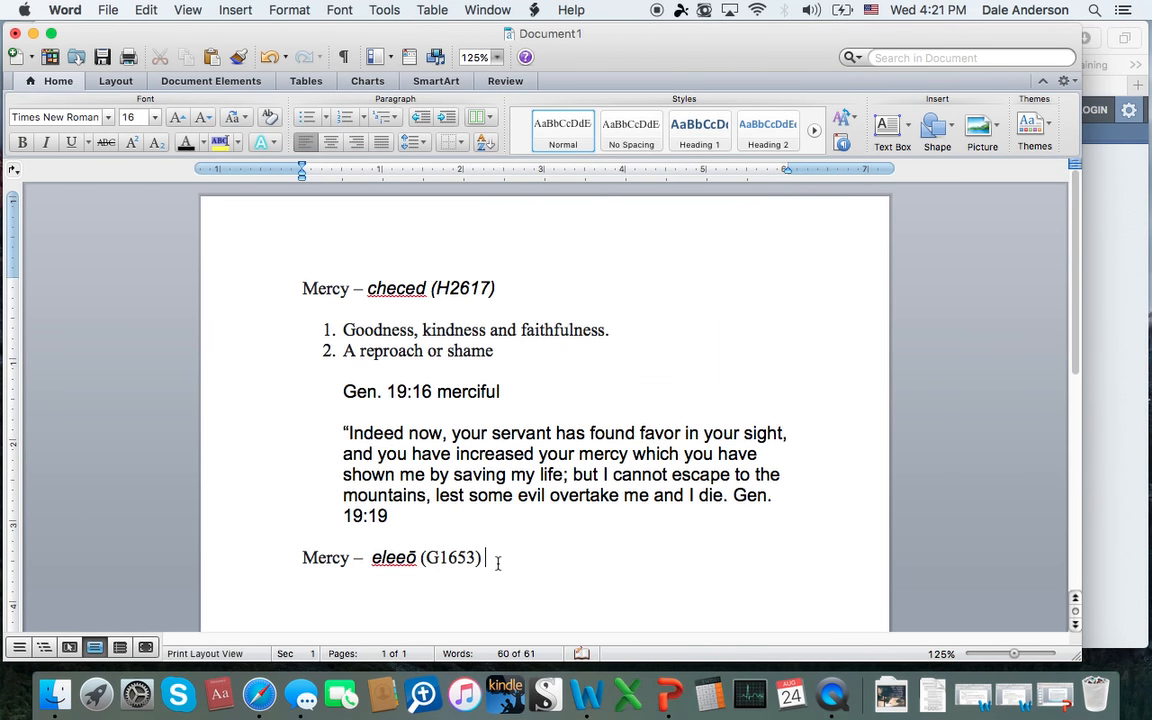
click(525, 586)
key(super+v)
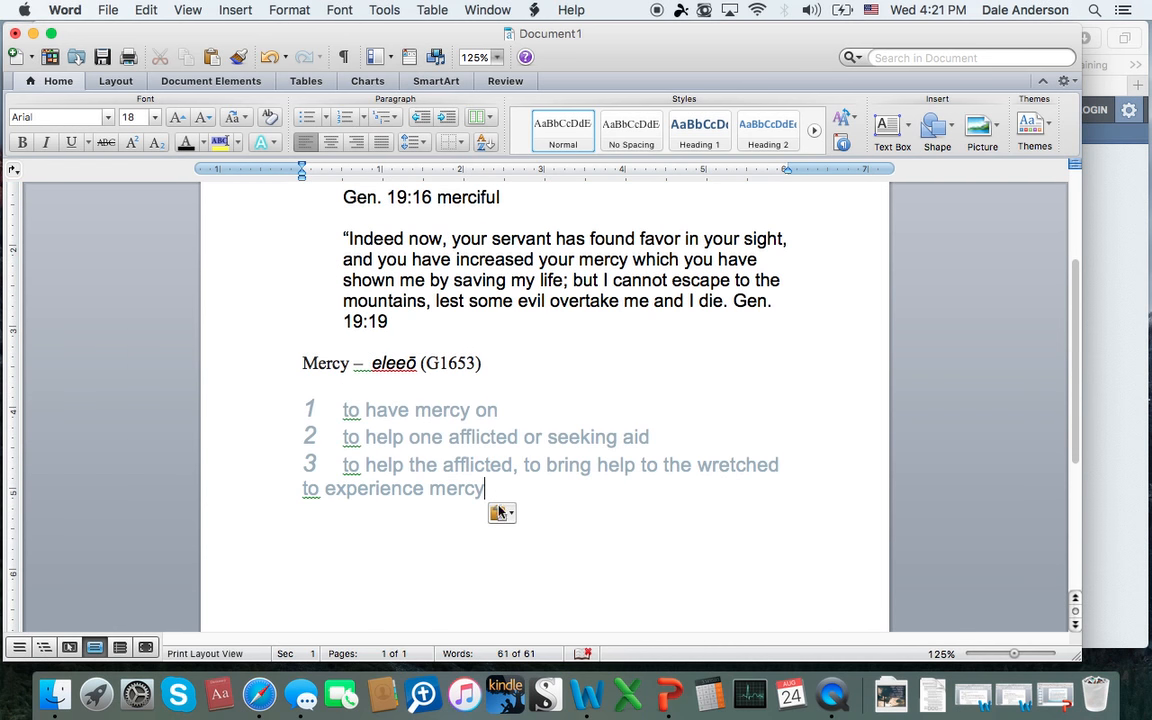
Step: Change the font color of the four pasted eleeō definitions to black
drag(505, 488, 303, 393)
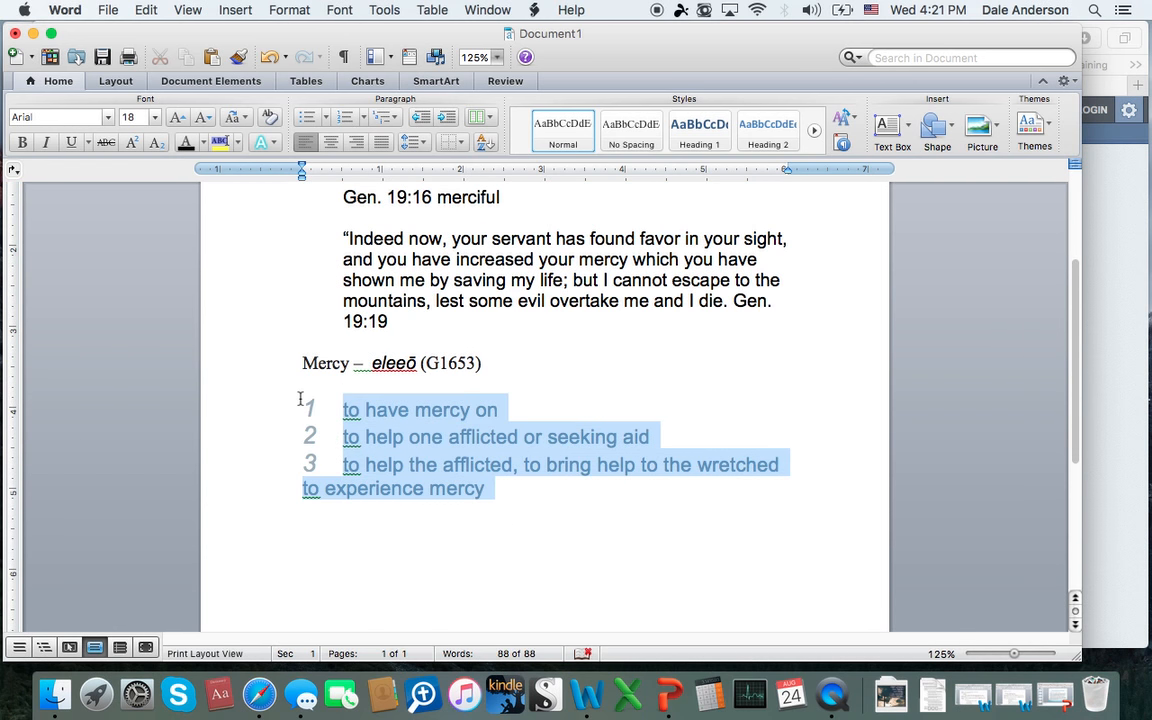
click(201, 143)
click(204, 172)
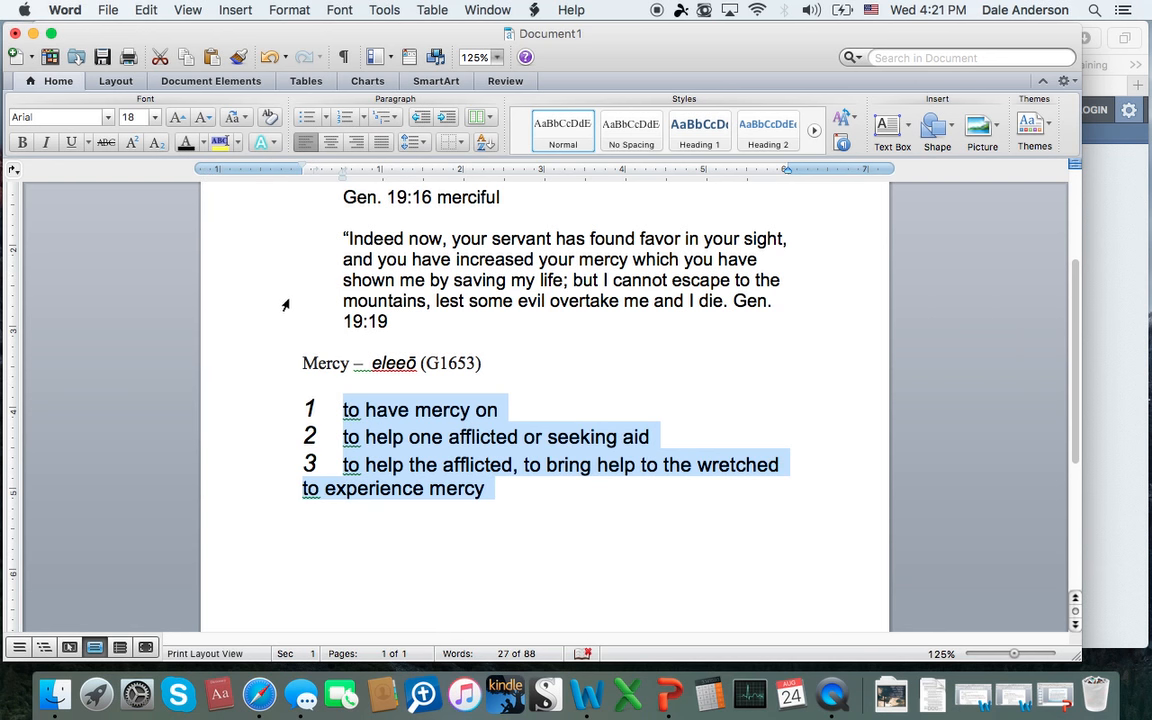
Step: Remove the automatic numbers from the first three eleeō definitions, keeping each on its own line
click(340, 412)
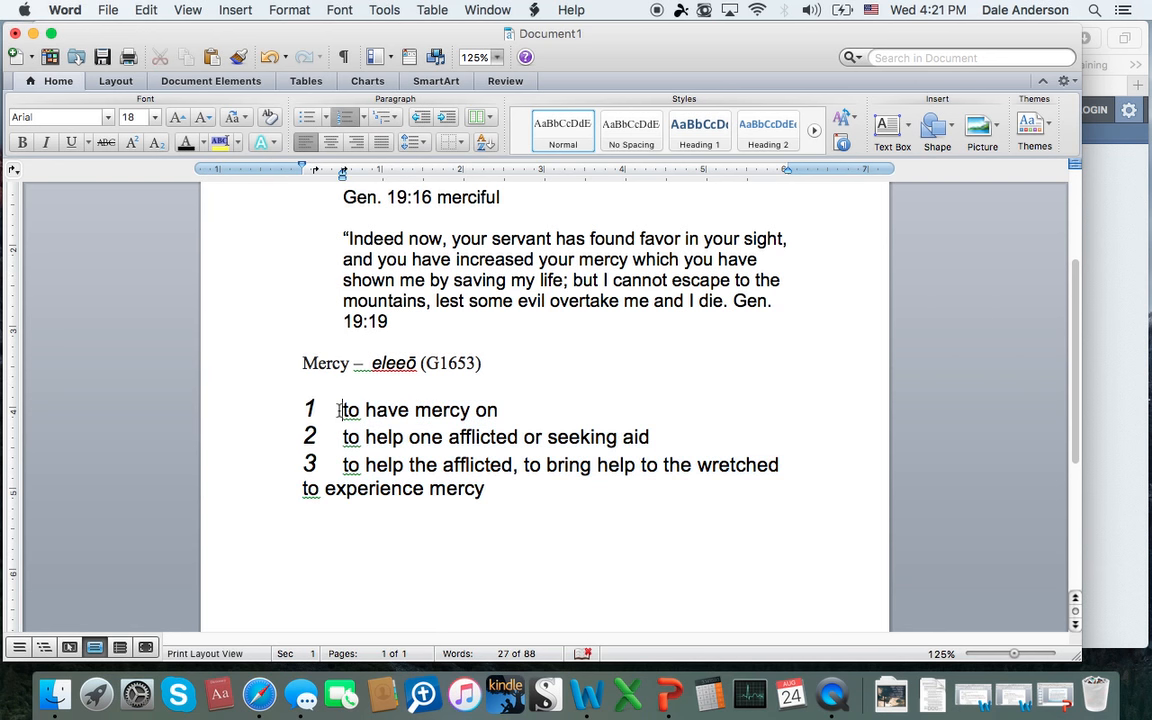
key(BackSpace)
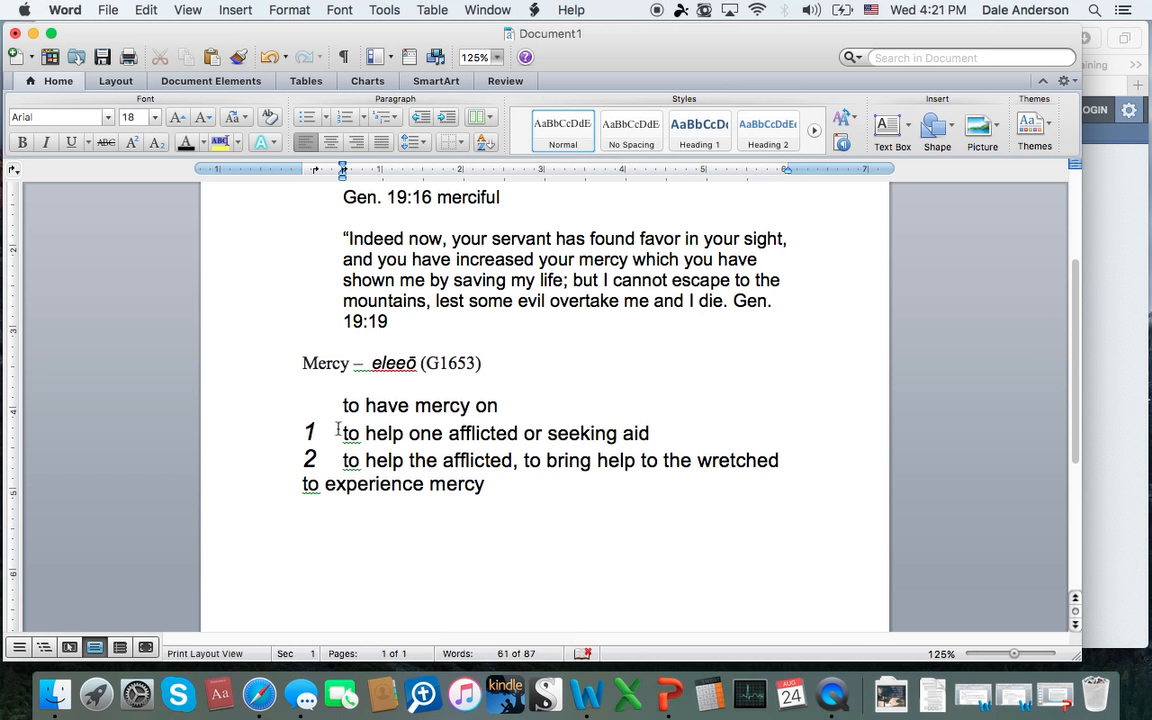
click(340, 433)
key(BackSpace)
click(340, 456)
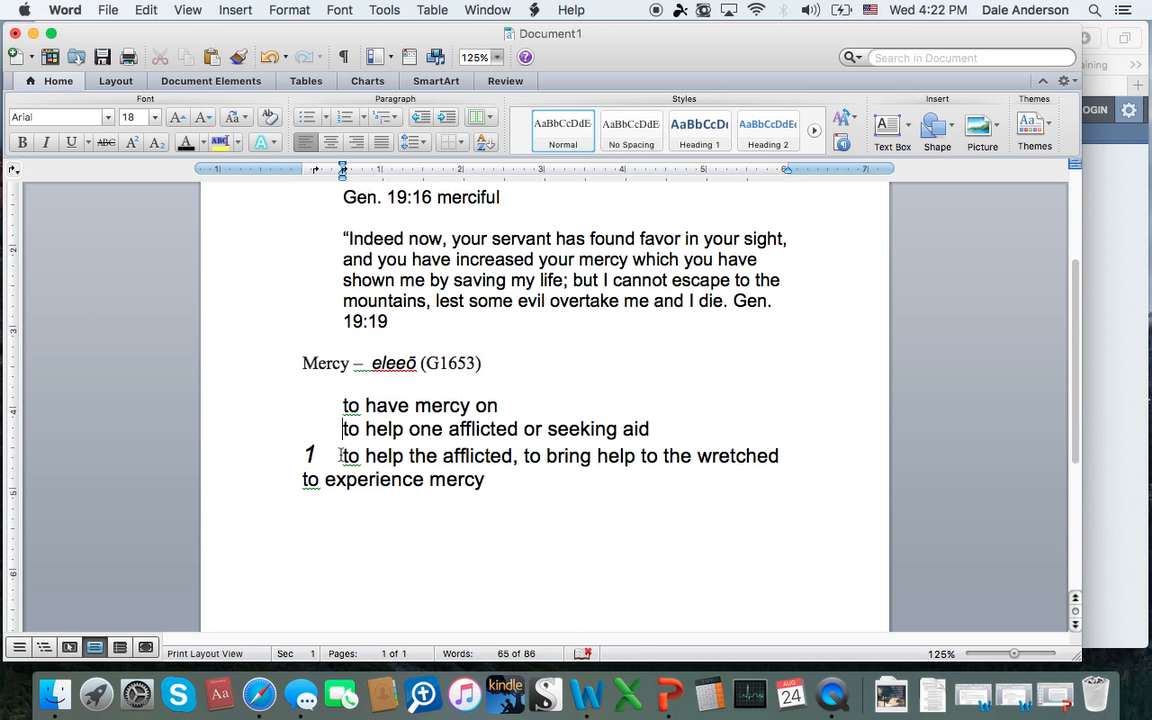
key(BackSpace)
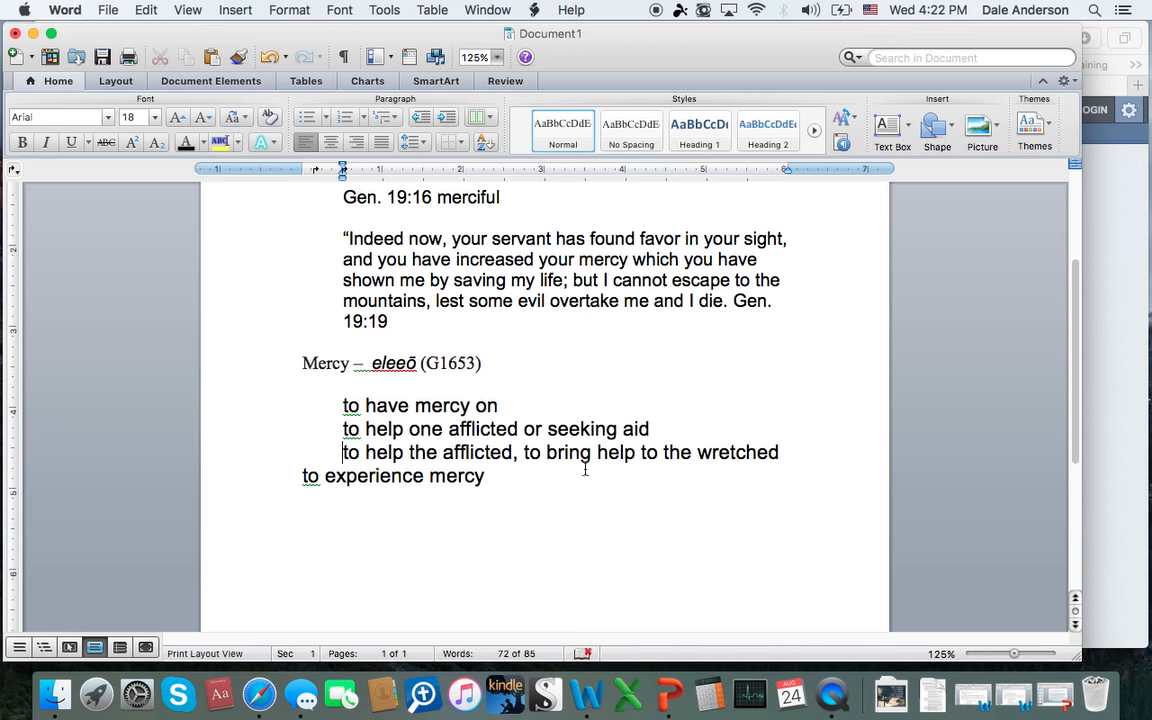
scroll(585, 469, up, 1)
scroll(585, 469, down, 5)
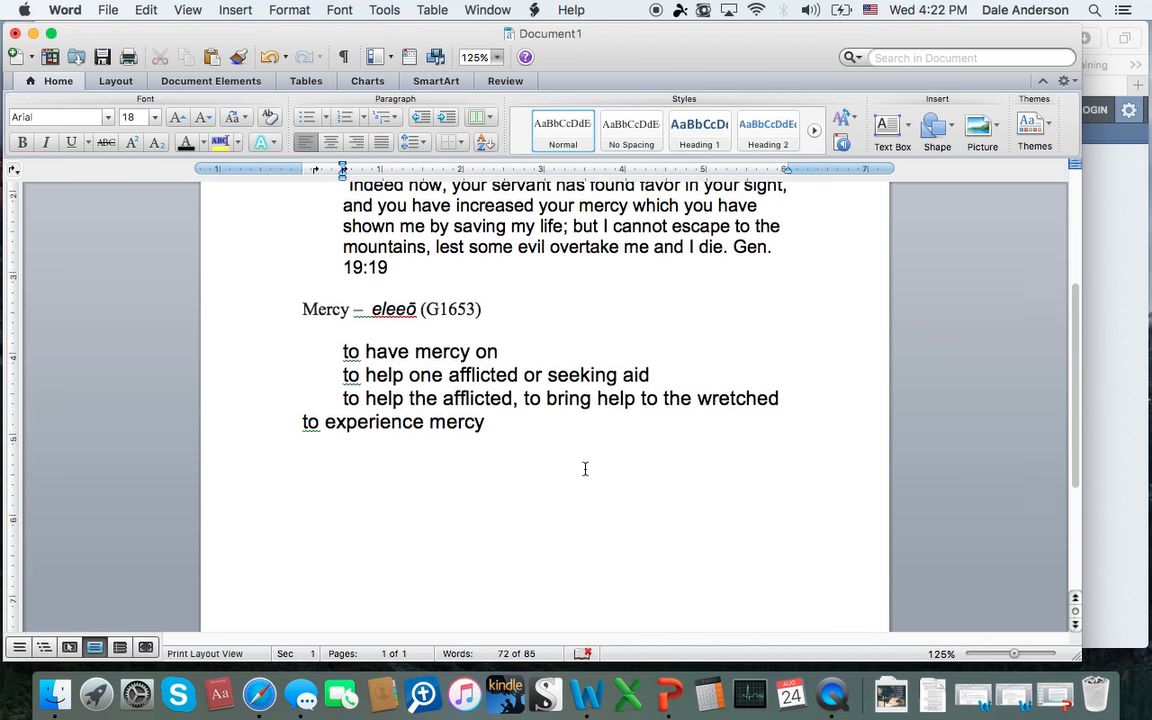
scroll(518, 388, up, 9)
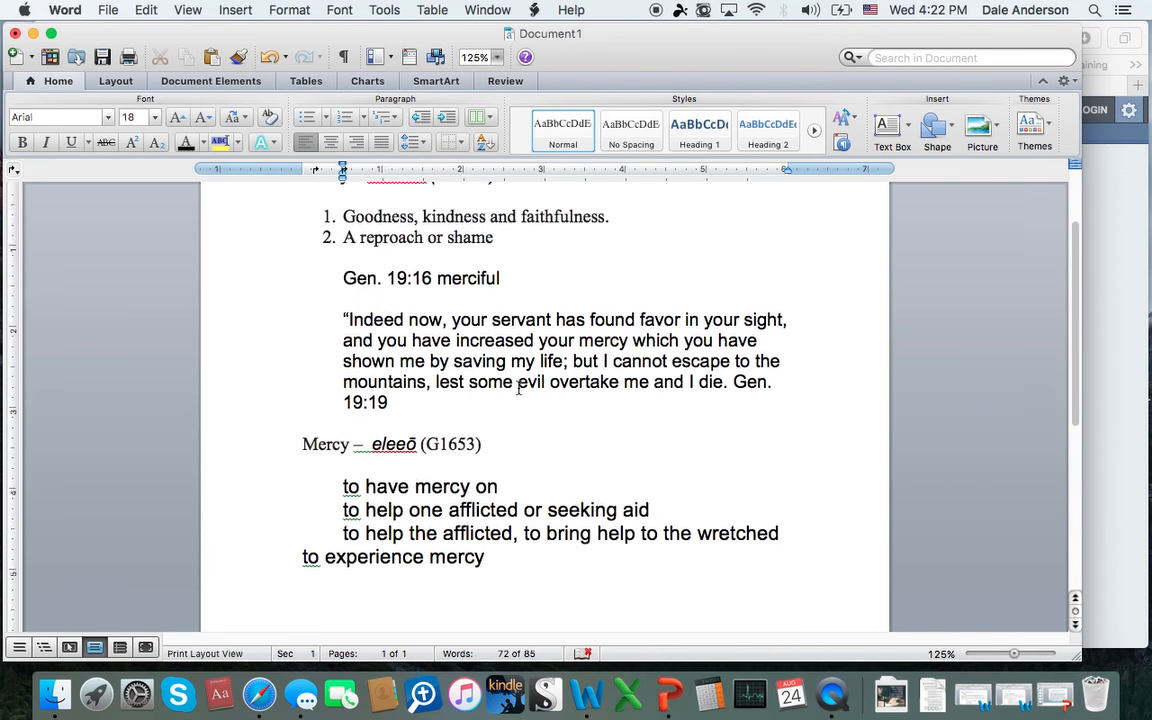
scroll(518, 443, down, 1)
scroll(518, 443, down, 6)
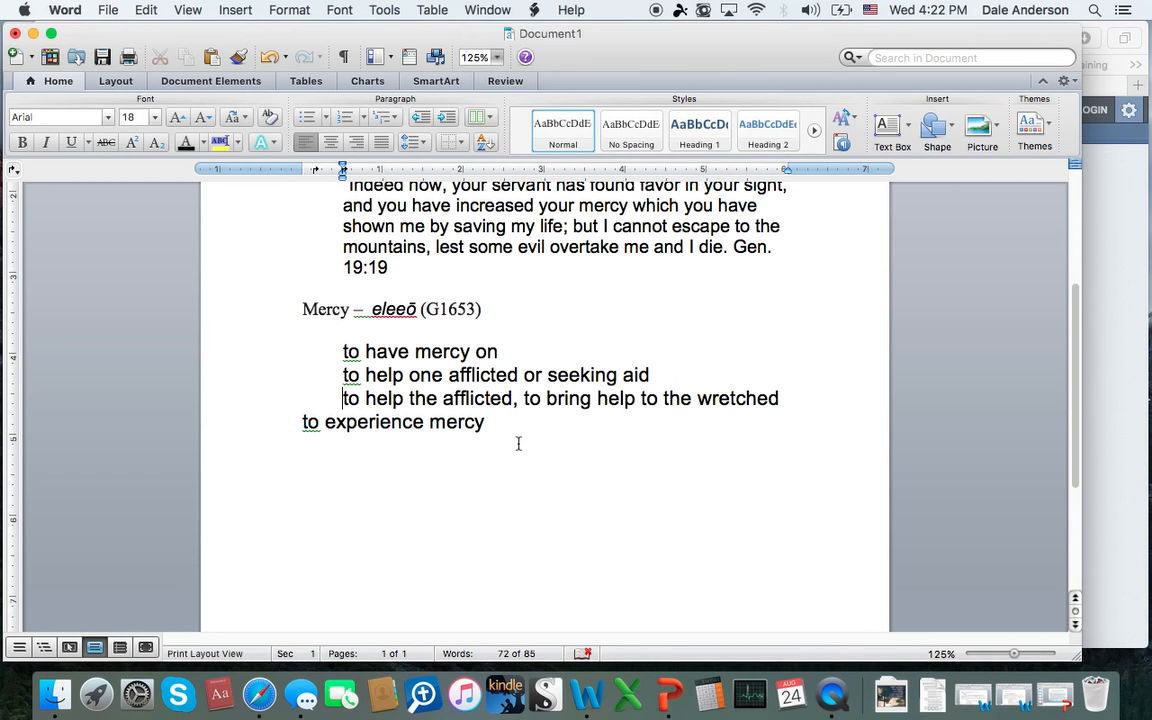
scroll(602, 488, down, 6)
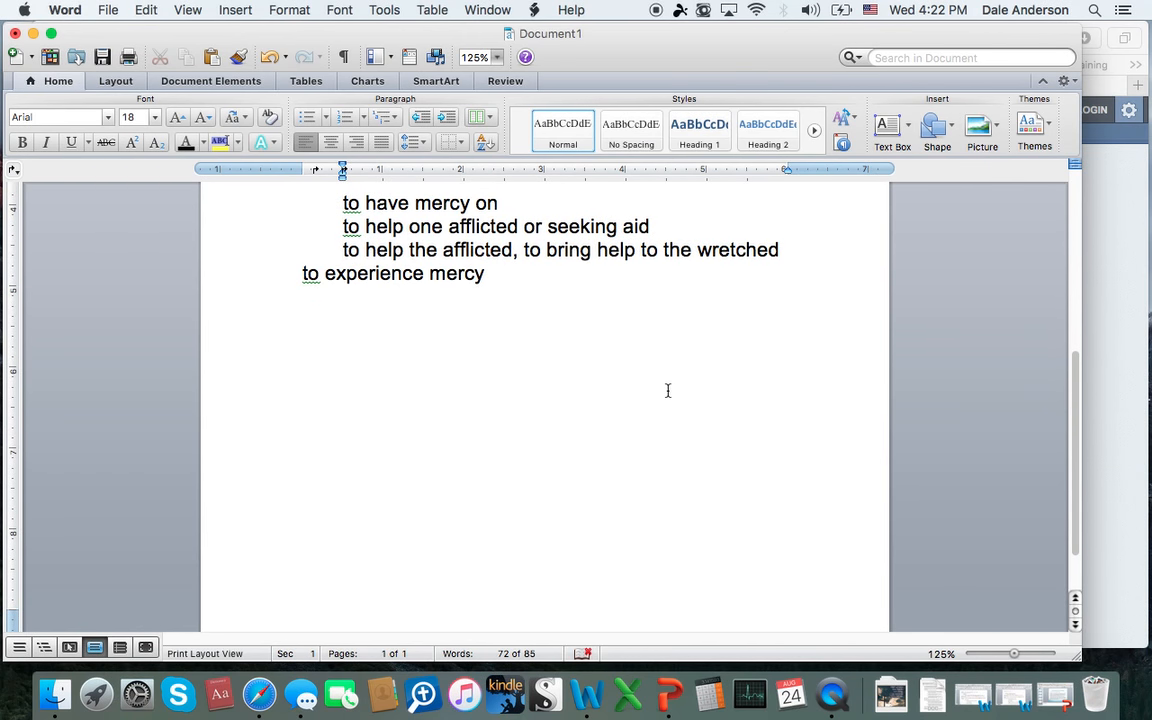
Step: Add a "Definition:" line under the checed (H2617) heading, directly above its two numbered definitions
scroll(668, 390, up, 15)
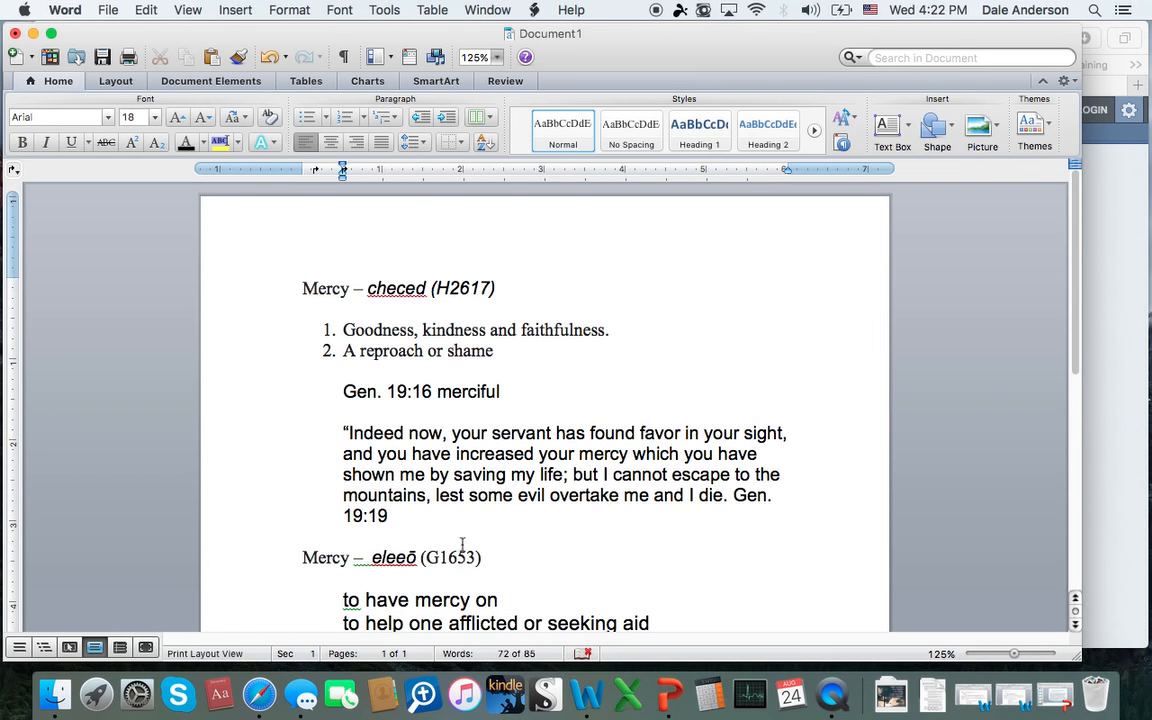
scroll(445, 364, down, 3)
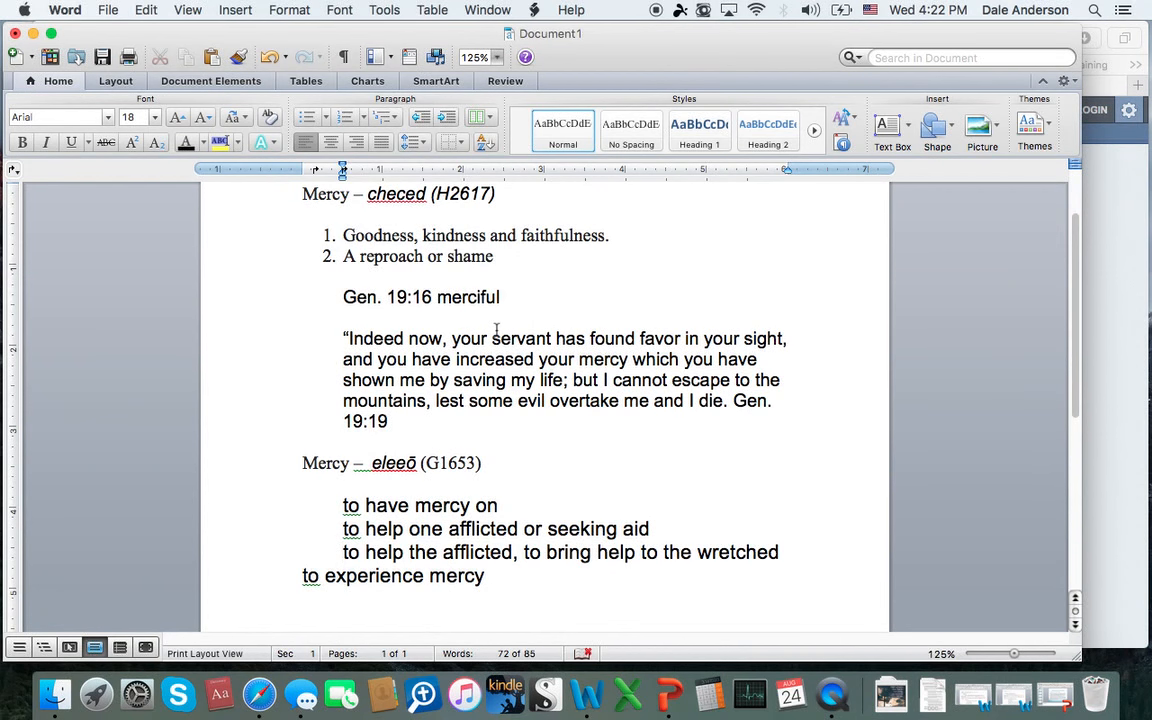
scroll(490, 340, up, 2)
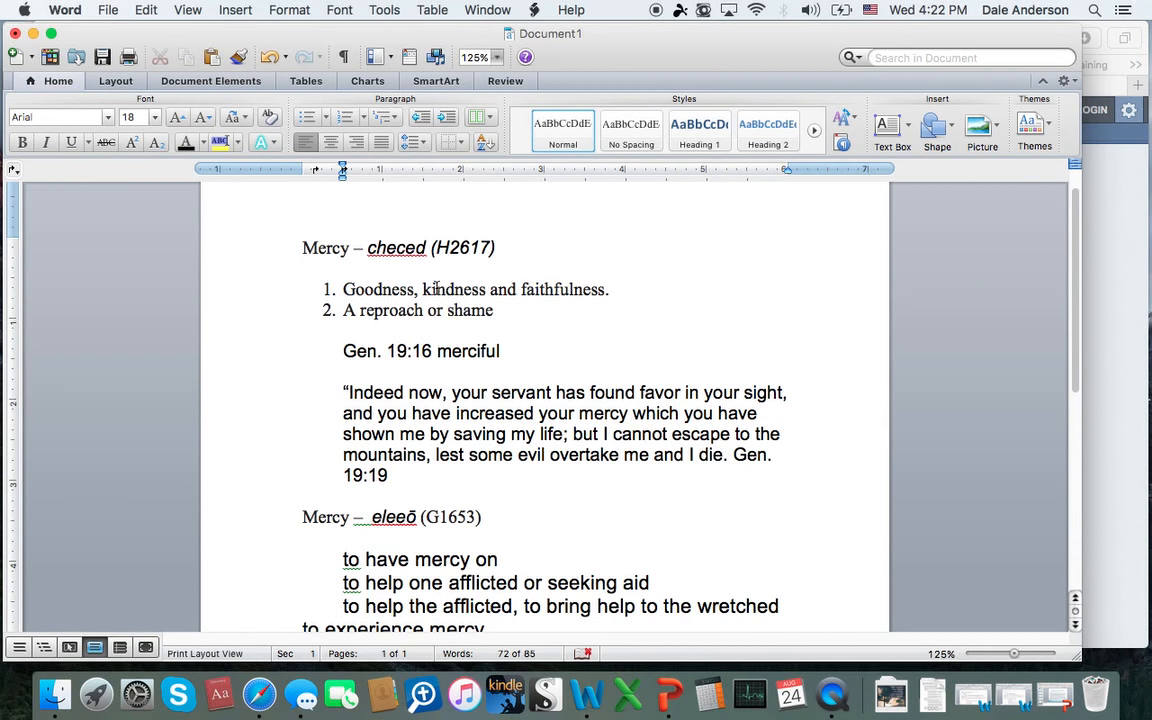
click(303, 269)
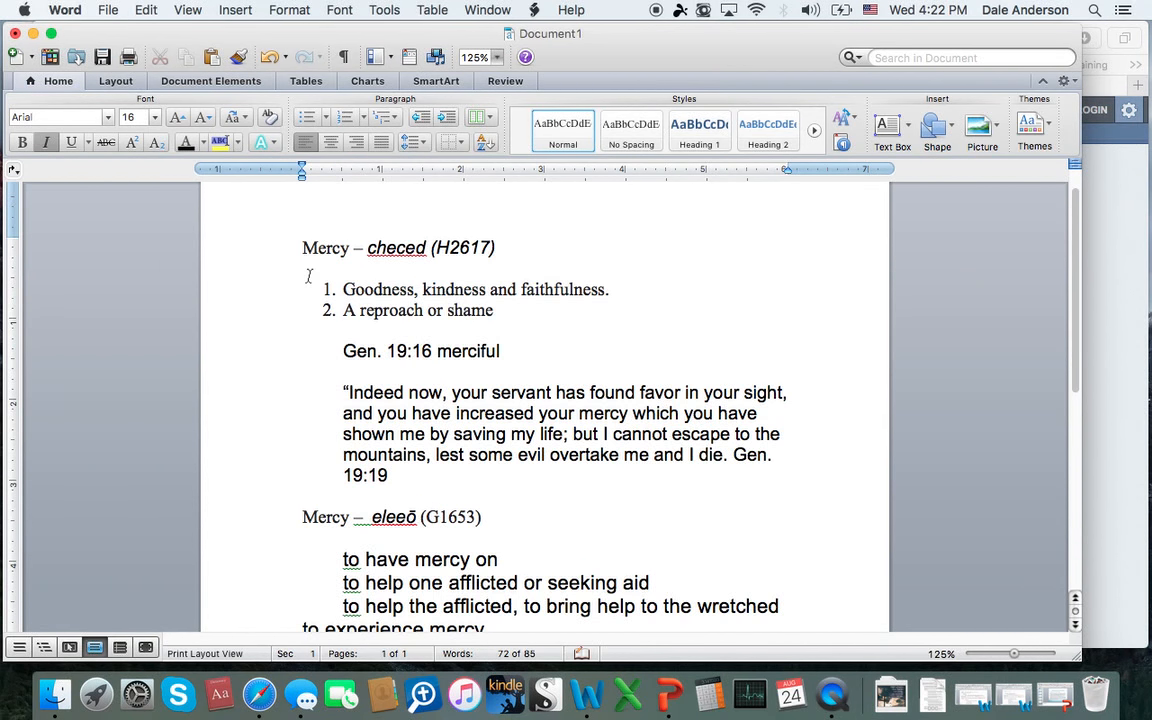
key(Return)
text(D)
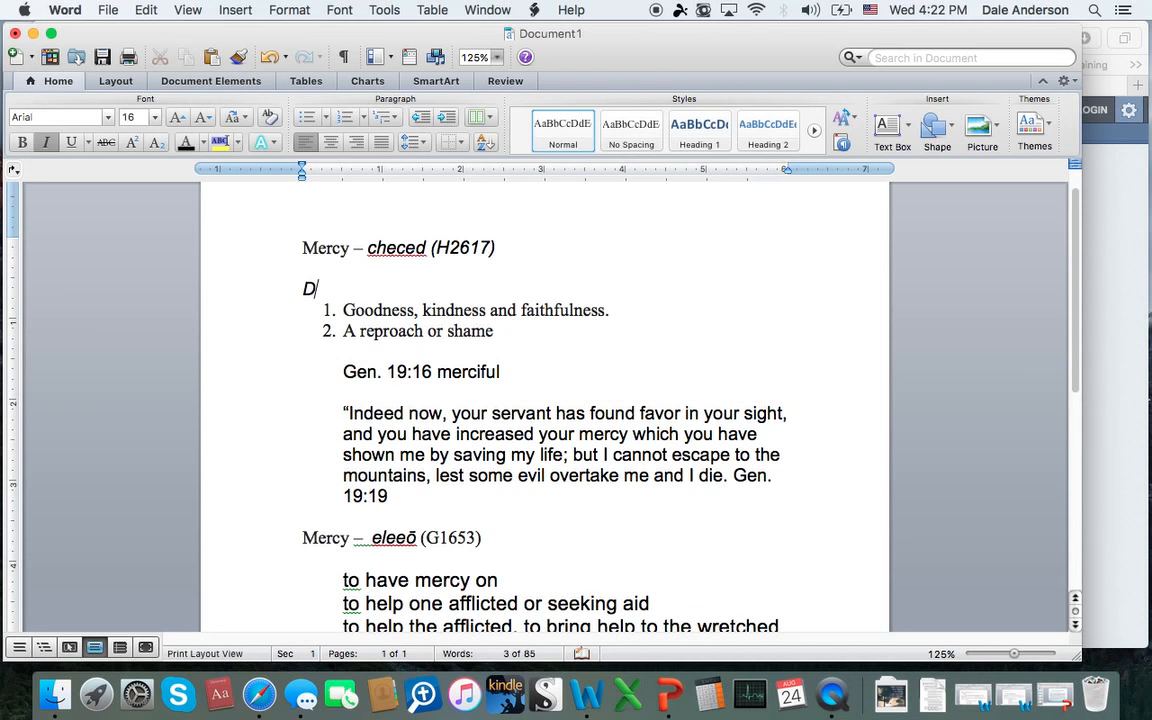
text(efinition:)
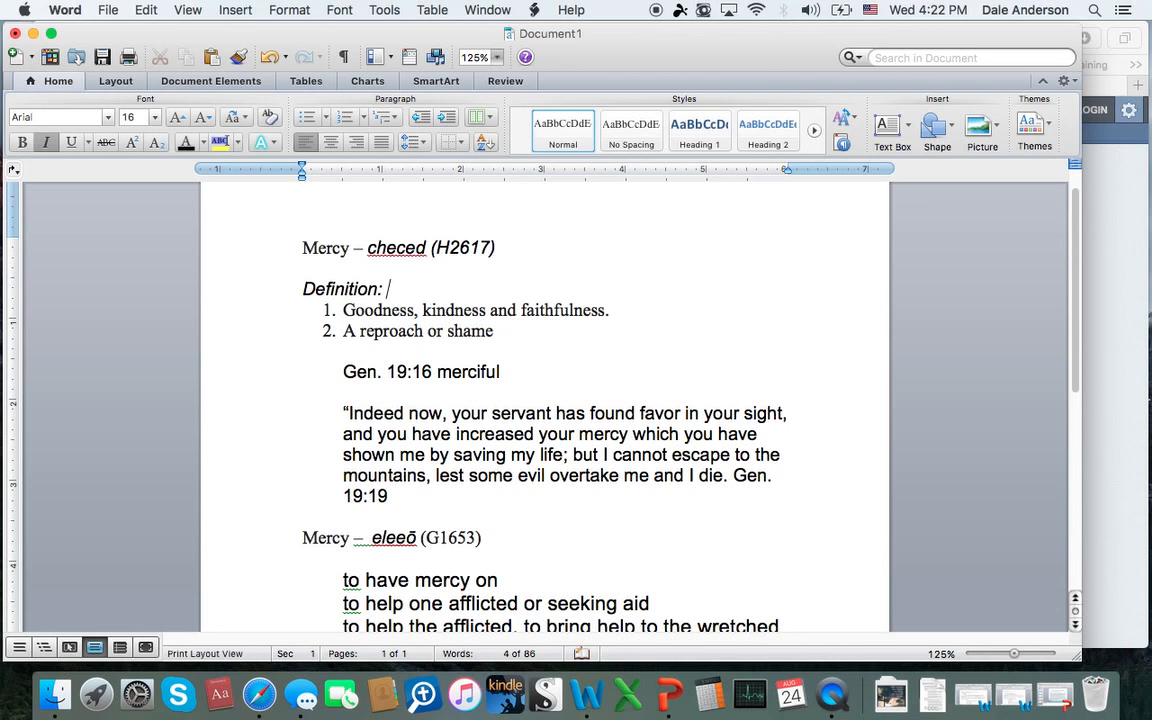
Step: Add an unindented "Response:" line in Normal style below the Gen. 19:19 verse, separated by a blank line
click(408, 505)
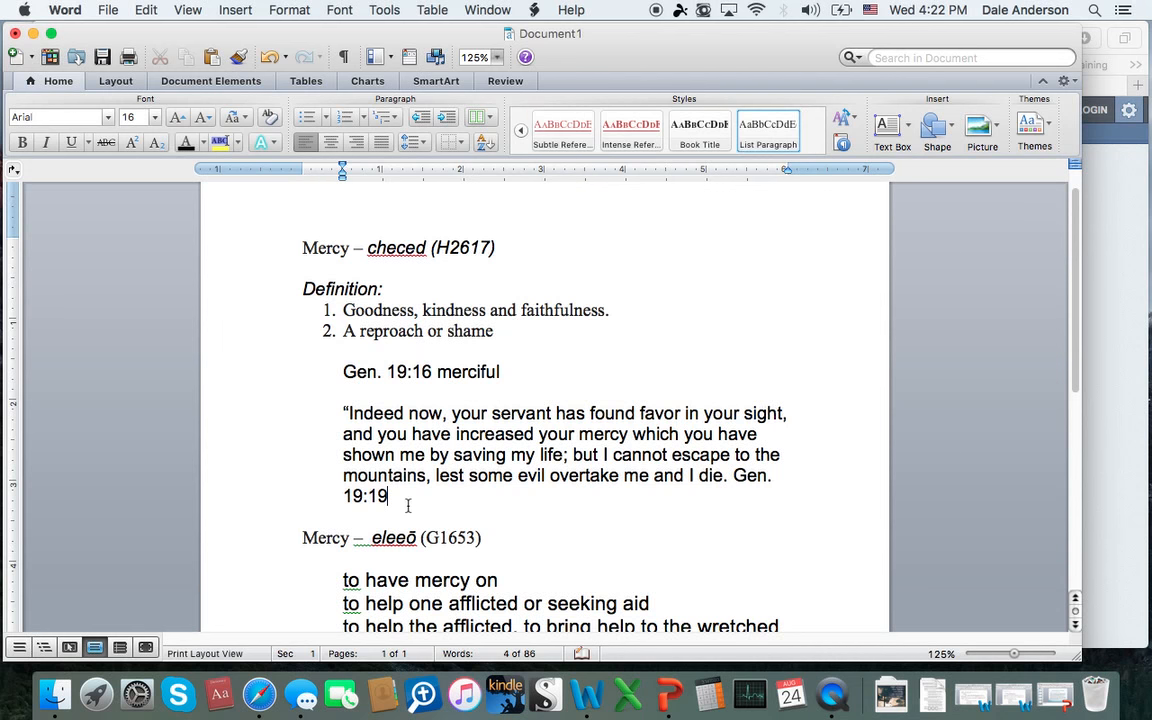
key(Return)
key(super+shift+n)
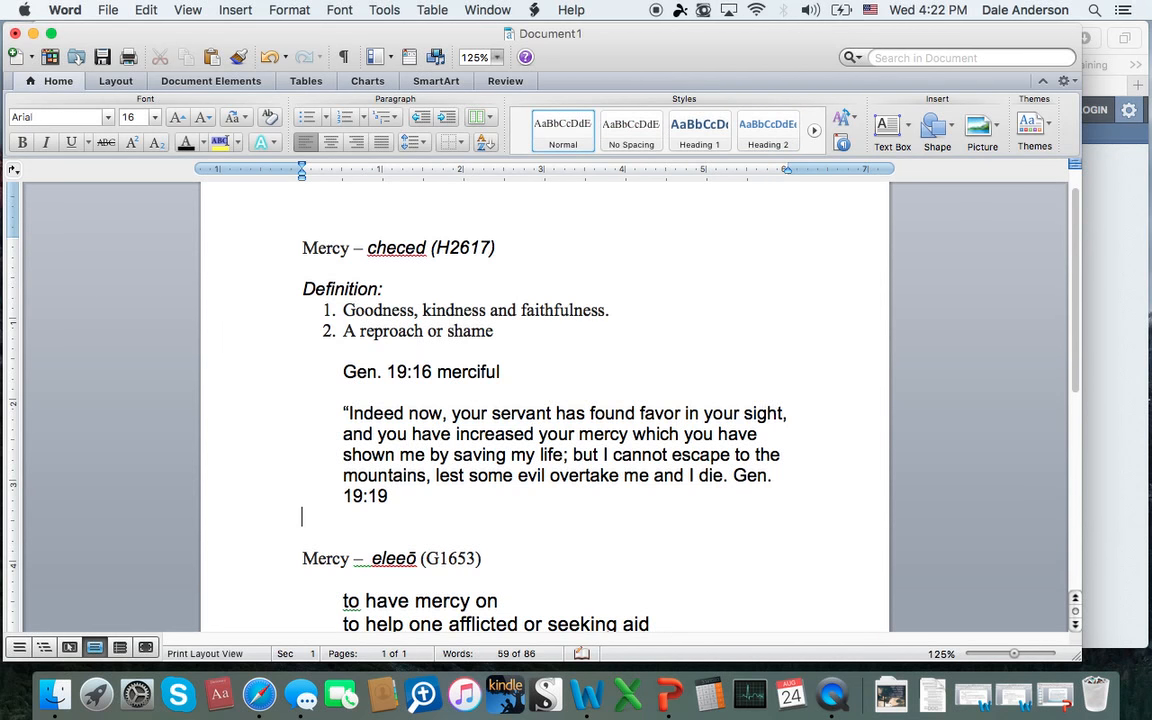
key(Return)
text(Re)
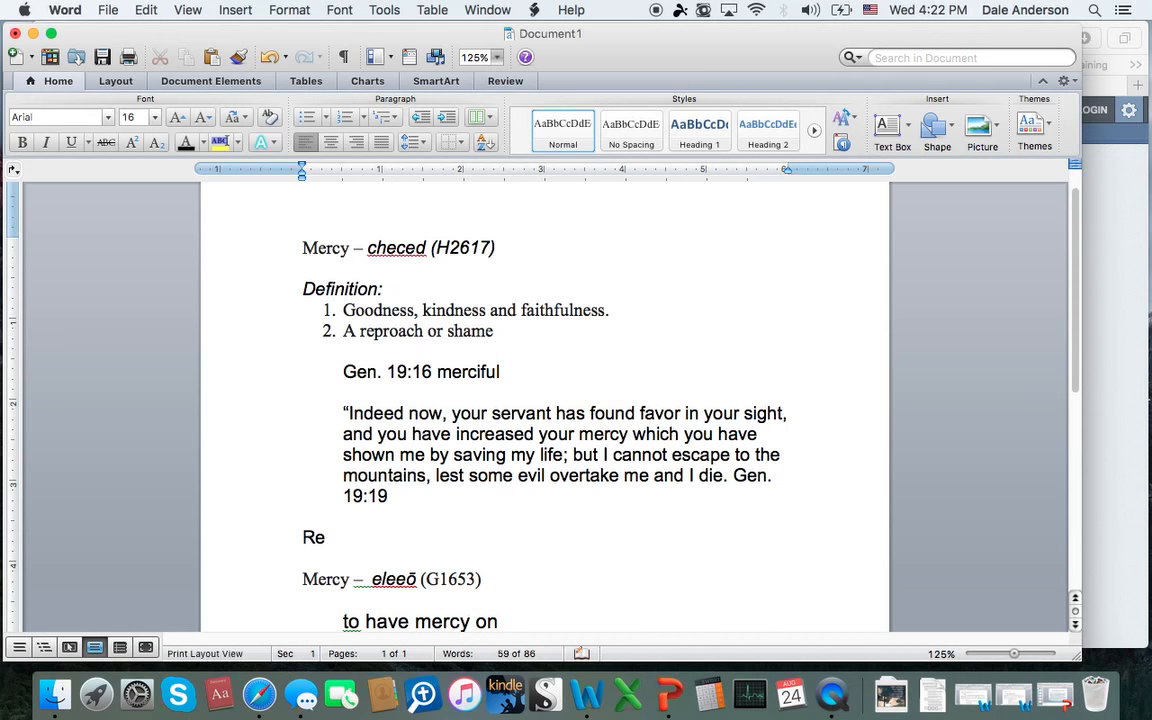
text(sponse:)
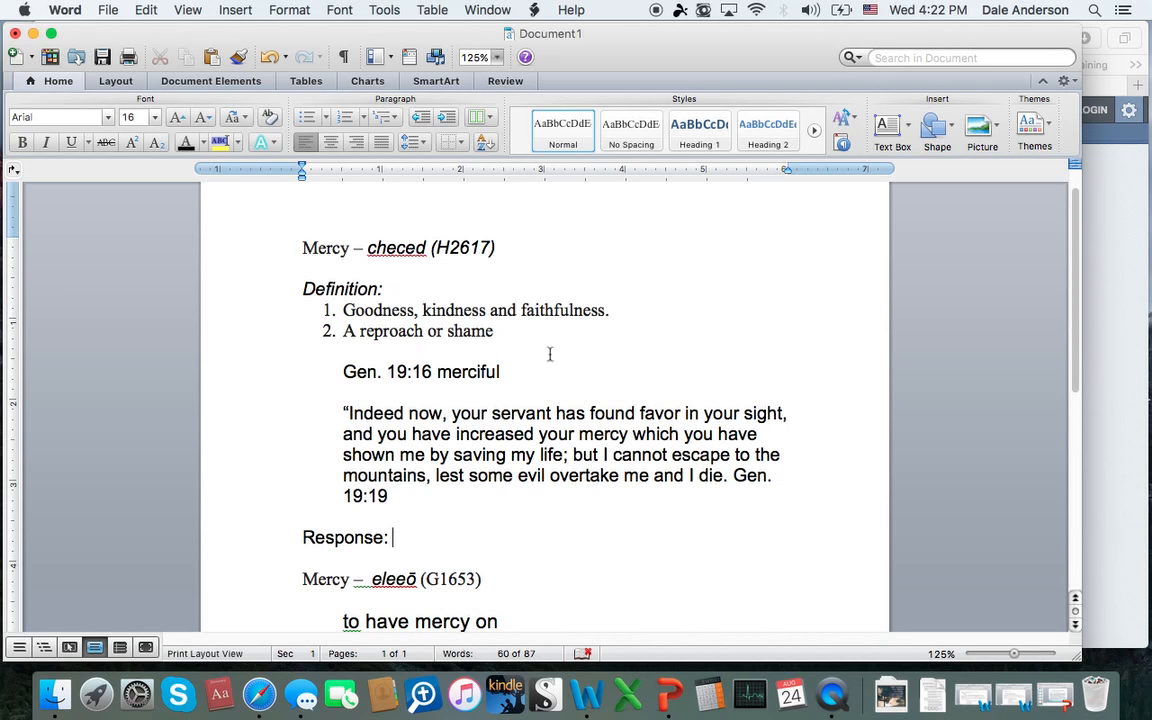
Step: Add the question lines "How used?" and "Why meaningful?" below "Response:", followed by a blank line
scroll(516, 456, down, 5)
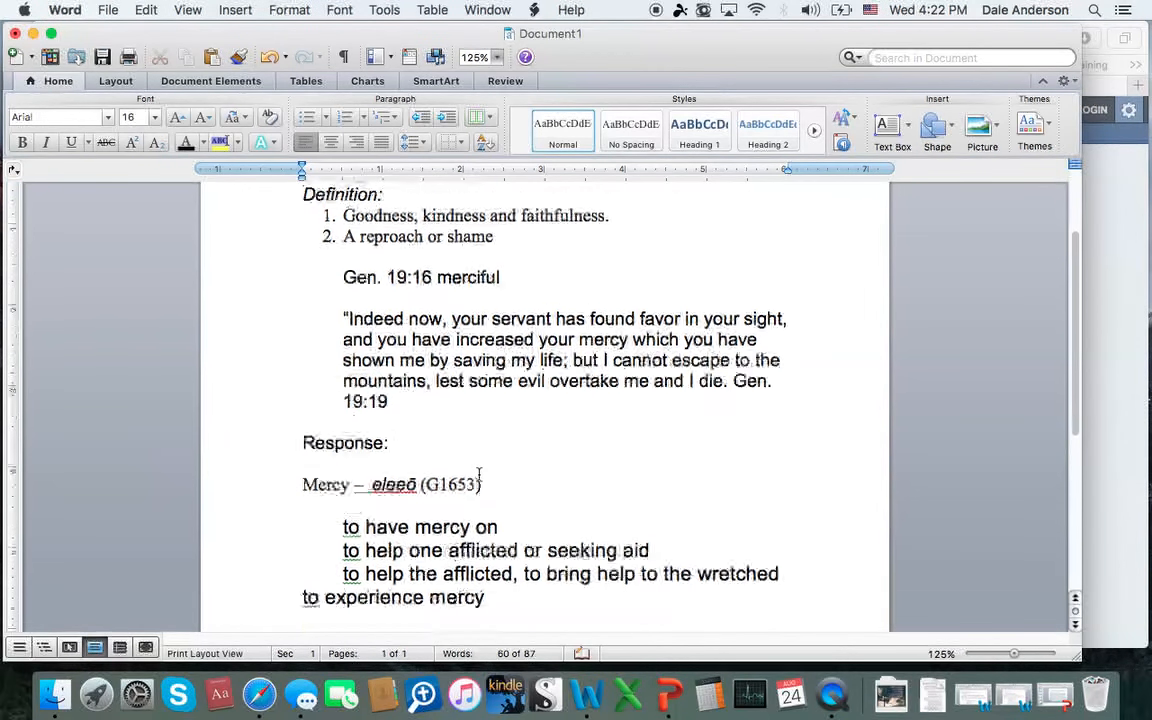
scroll(484, 476, down, 3)
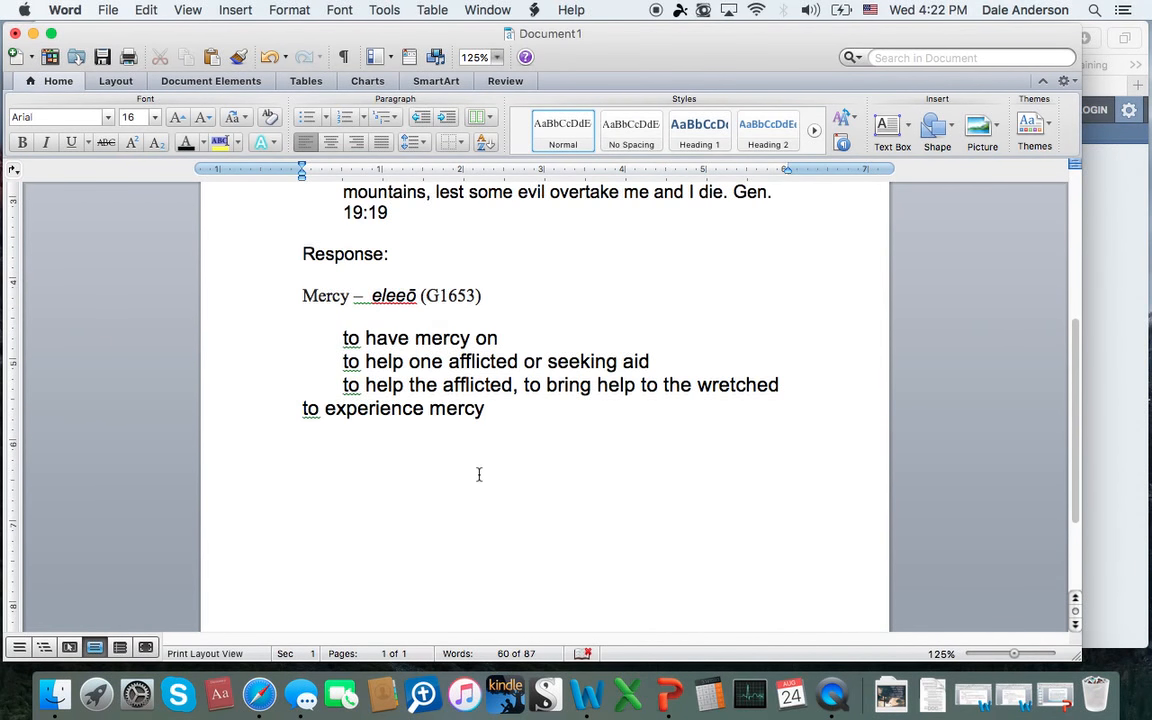
key(Return)
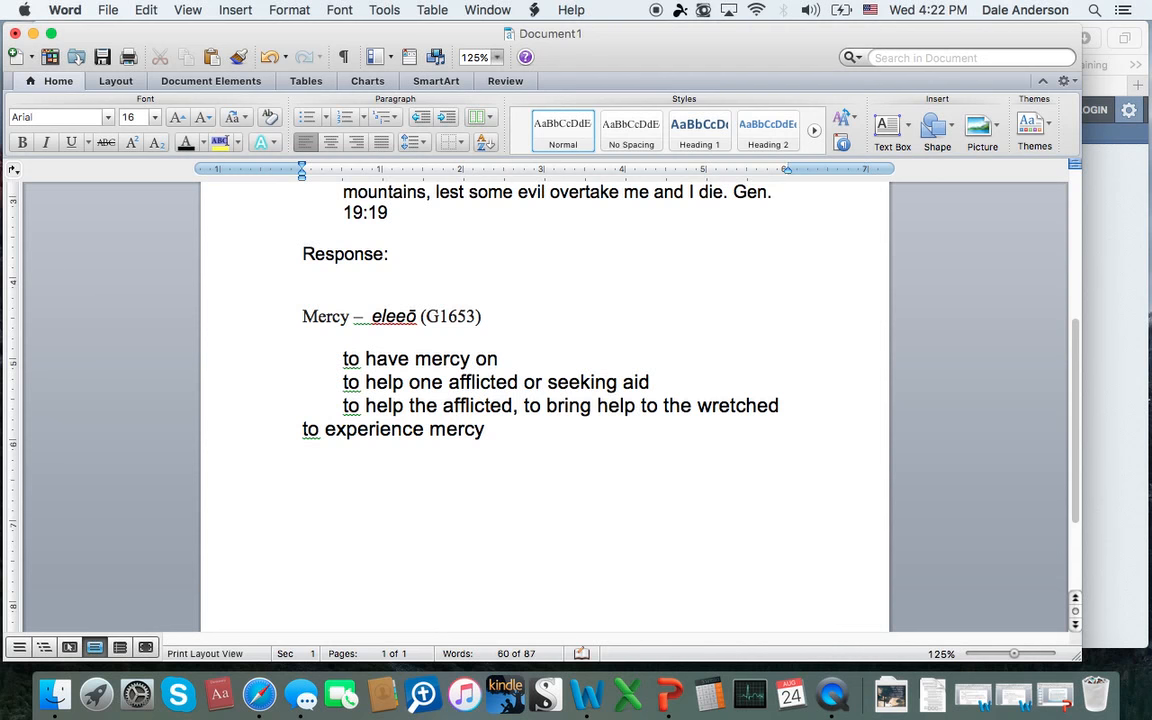
text(How used?)
key(Return)
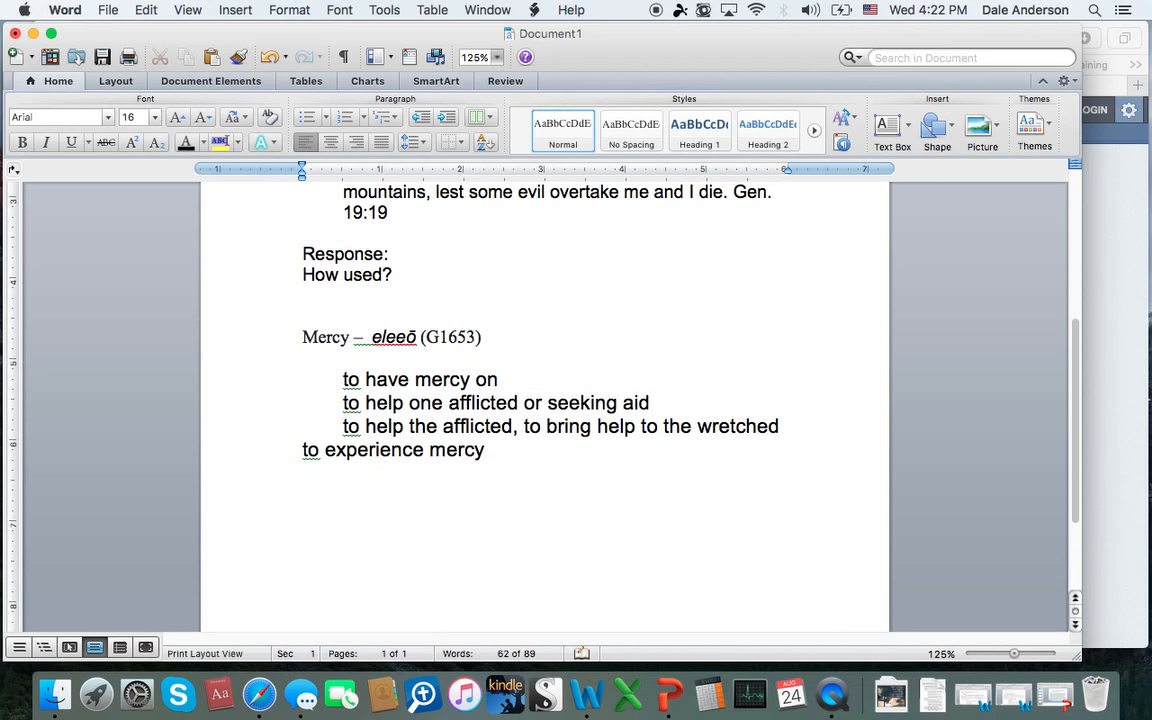
text(Why meaning)
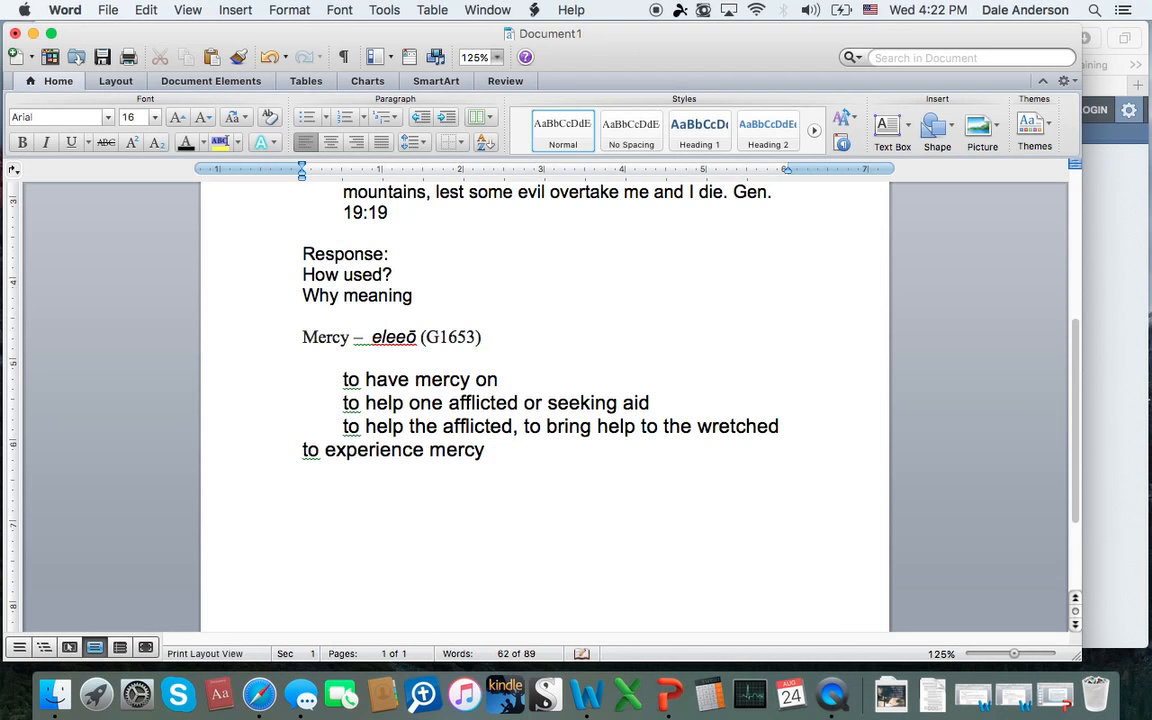
text(ful?)
key(Return)
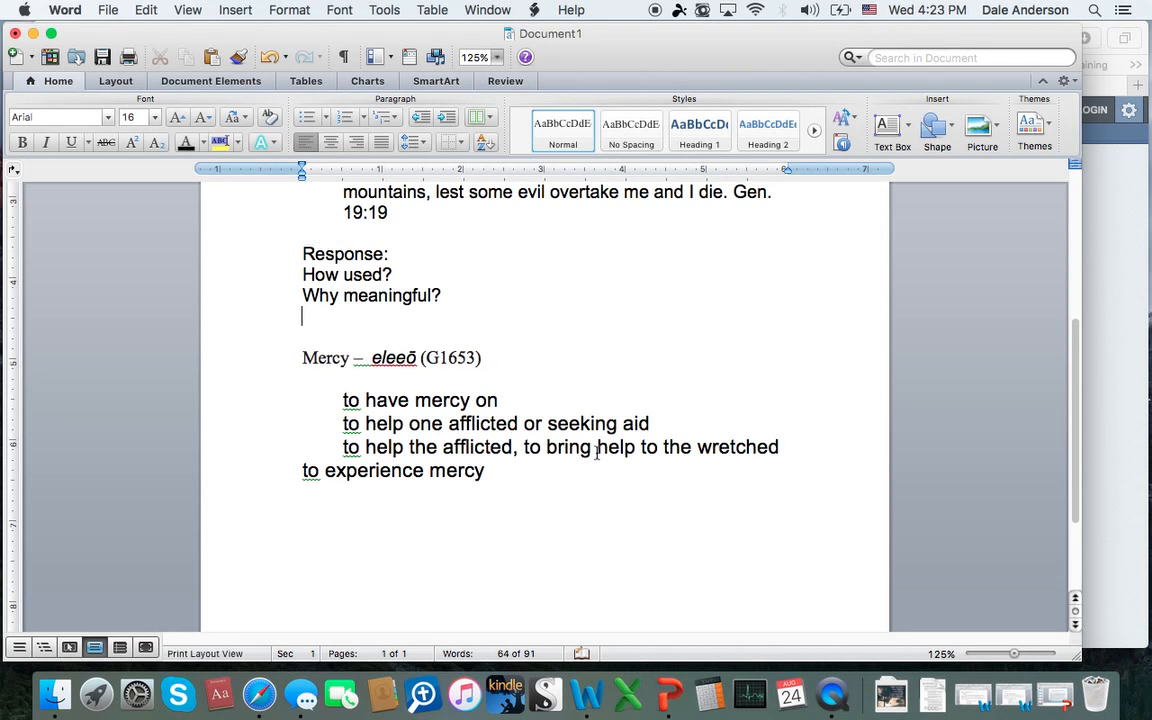
Step: Switch to Safari and view the top of the Blue Letter Bible lexicon page for G1653
scroll(596, 453, up, 3)
scroll(596, 453, up, 5)
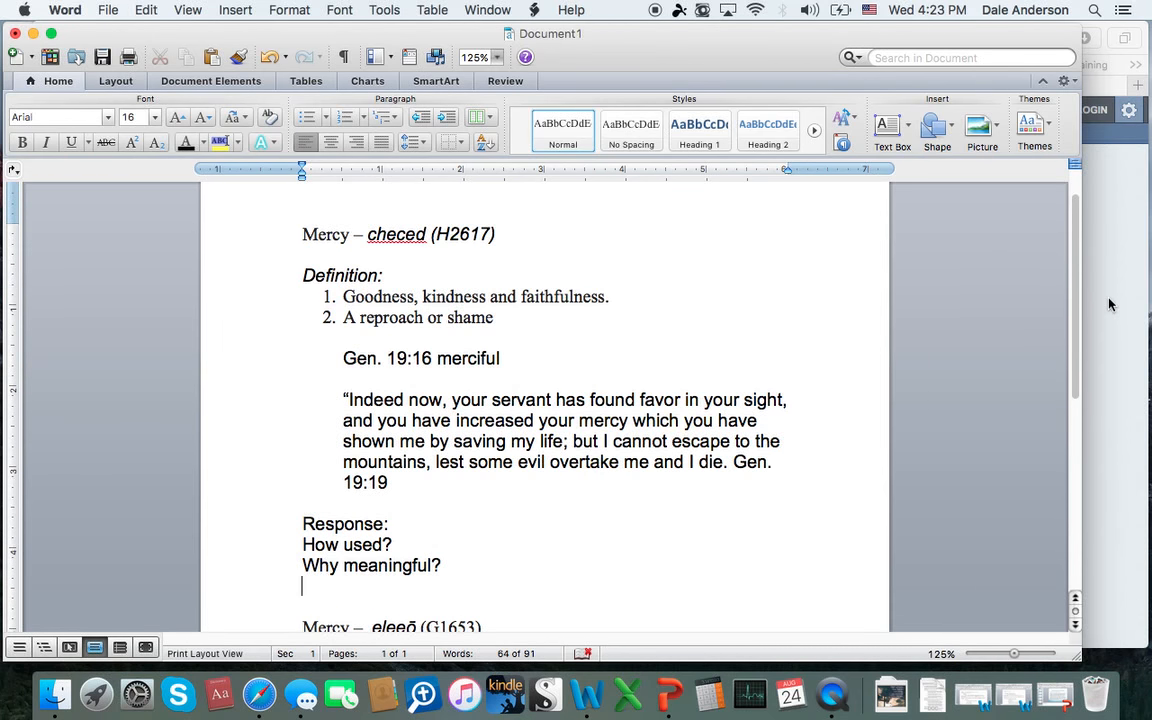
key(super+Tab)
scroll(545, 319, up, 5)
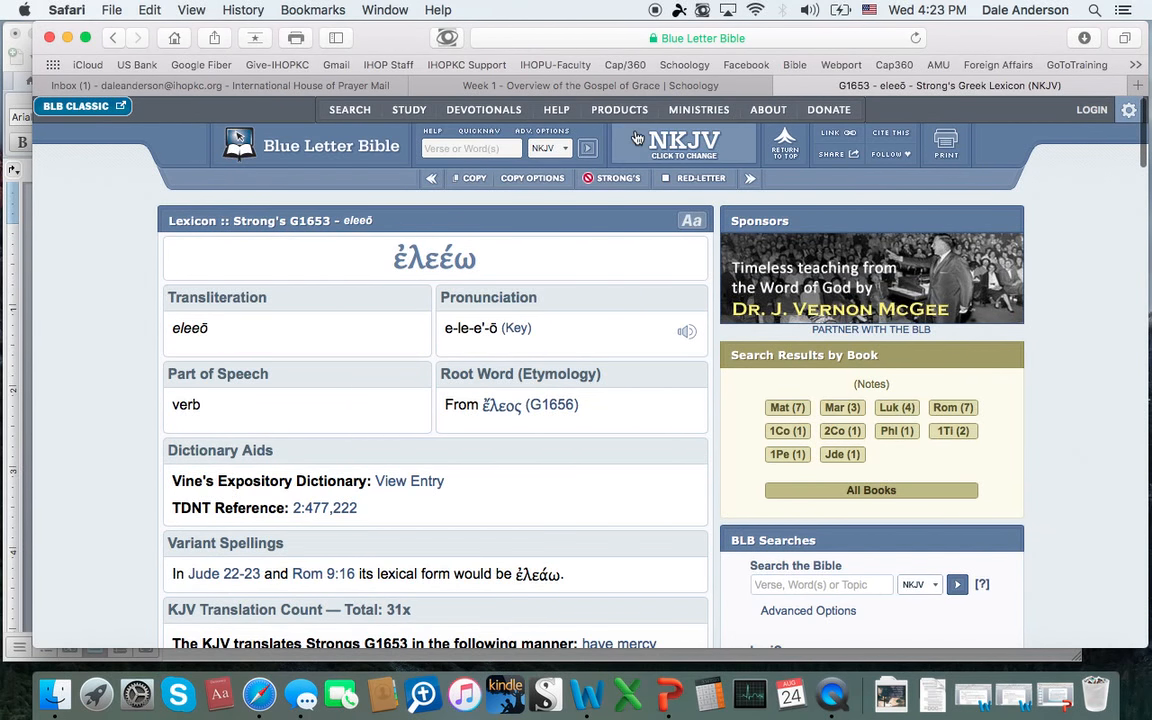
mouse_move(622, 112)
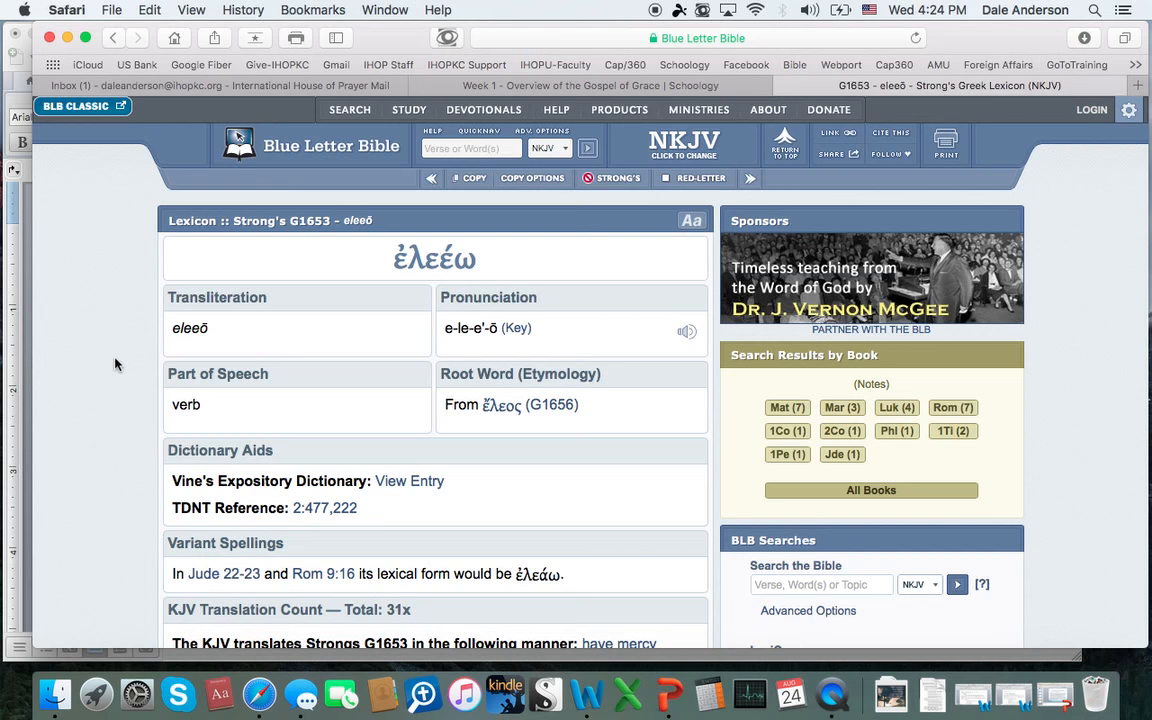
Step: Switch to Word, add several blank lines below "to experience mercy", and set the font size there to 12
click(16, 352)
scroll(257, 408, down, 8)
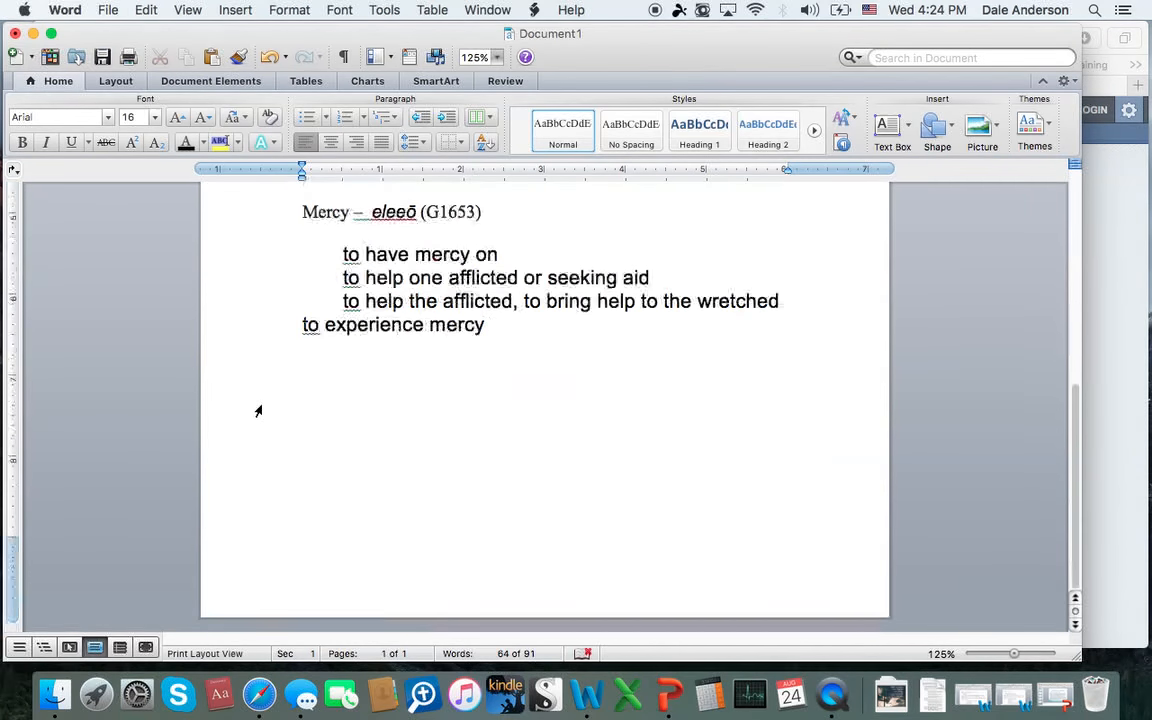
click(296, 502)
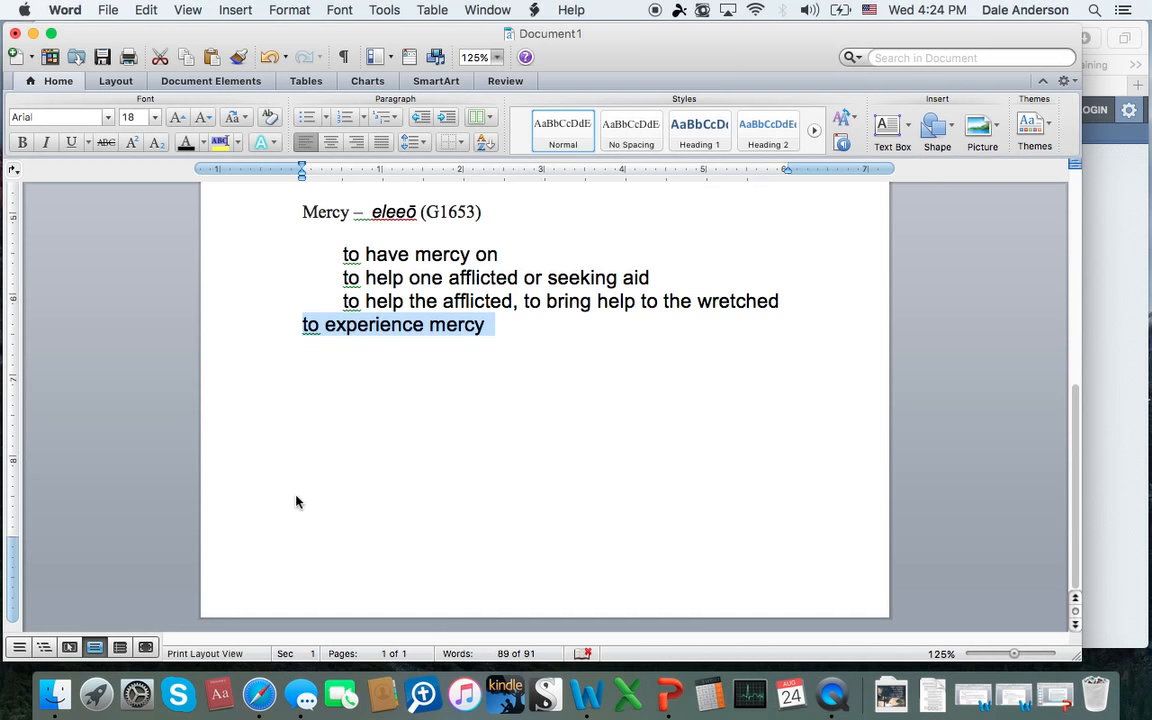
click(499, 331)
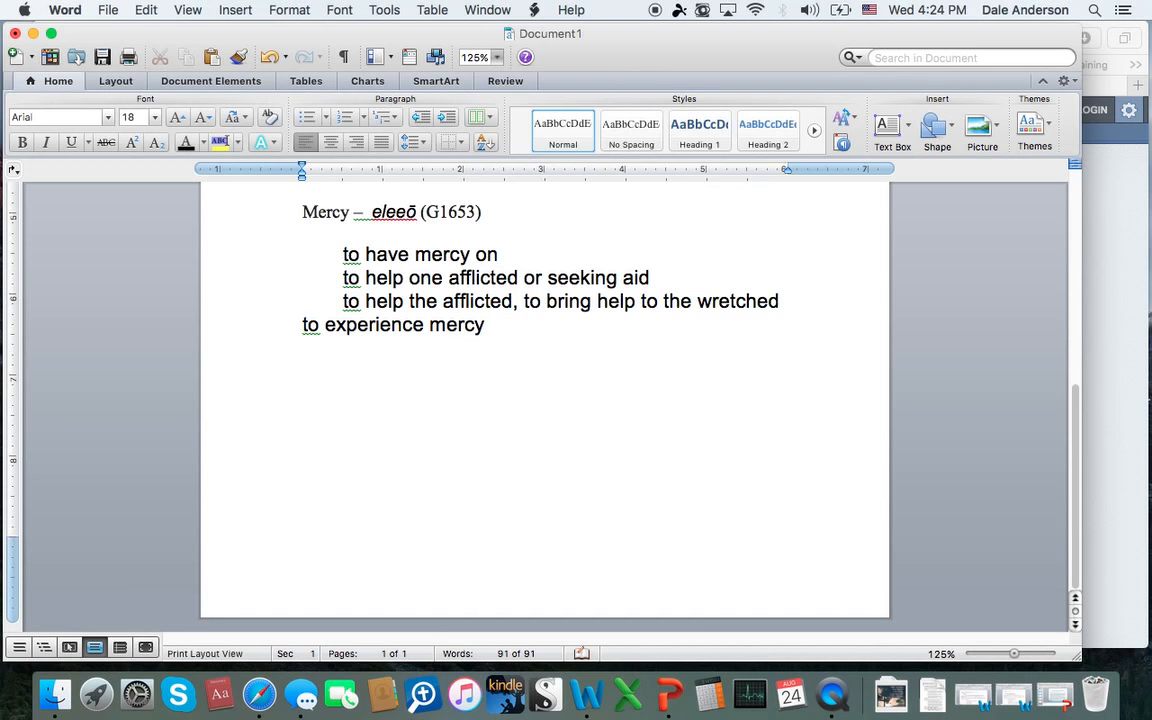
key(Return)
key(Return)
key(Return)
key(Return)
key(Return)
key(Return)
click(148, 117)
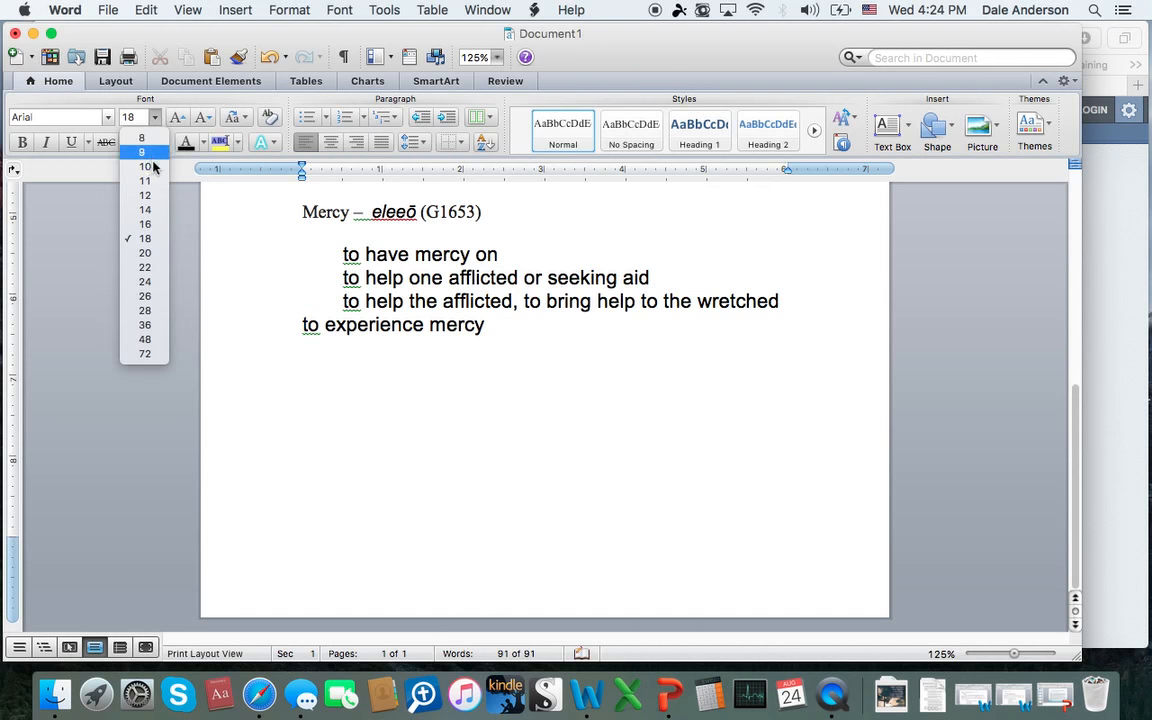
click(148, 195)
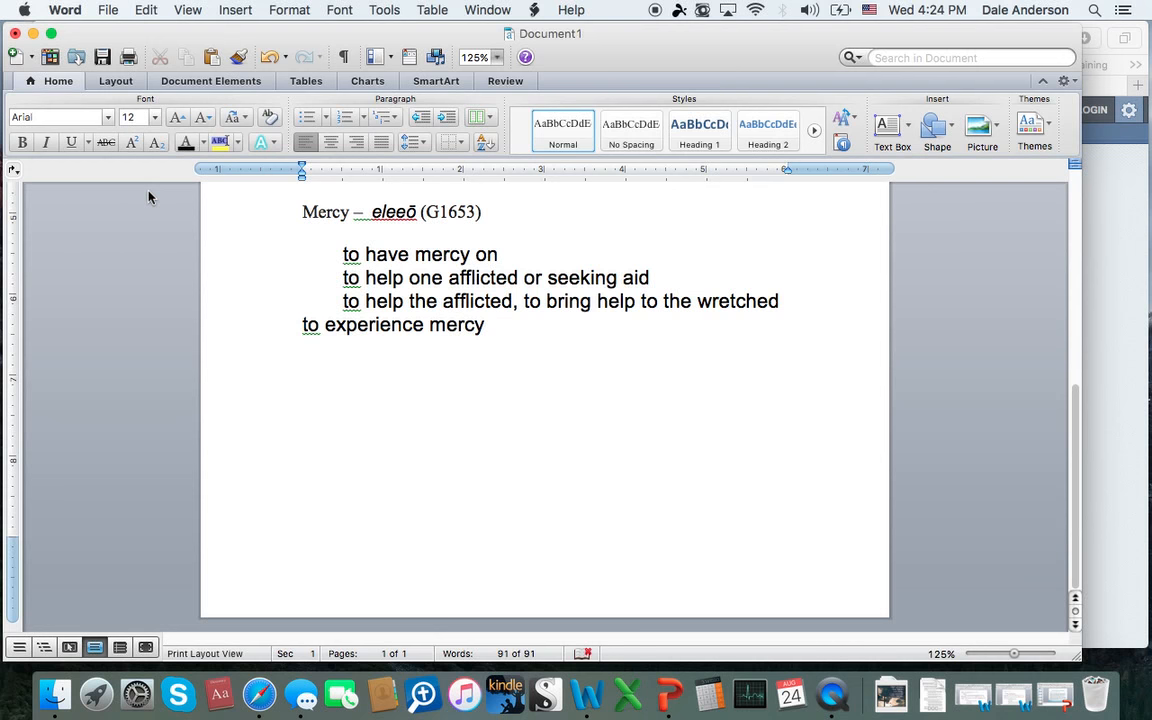
click(305, 459)
text(Taken from Blue)
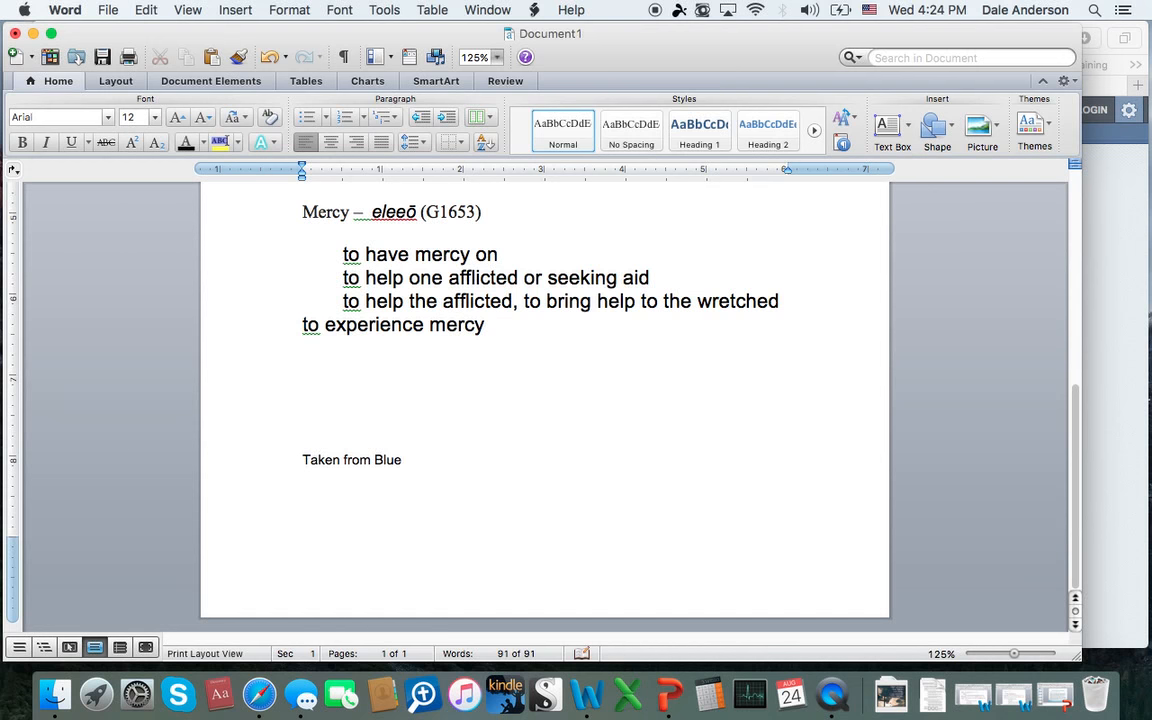
text( Letter bible. w)
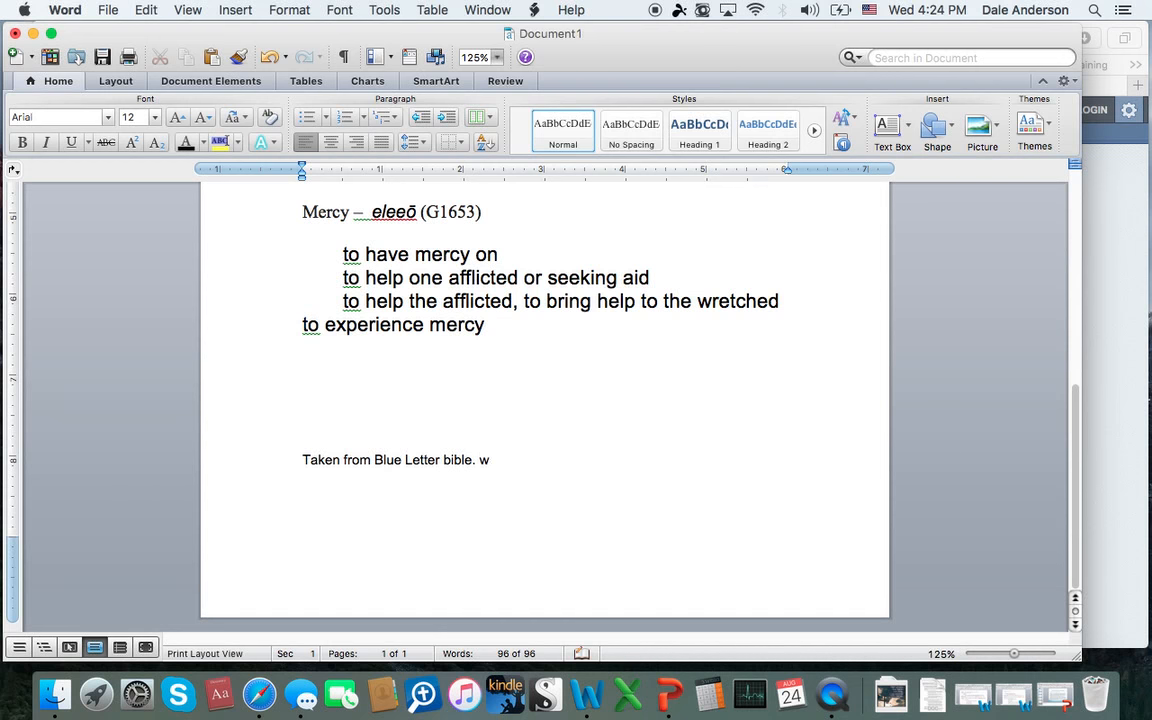
text(ww.bluele)
text(tterbibl)
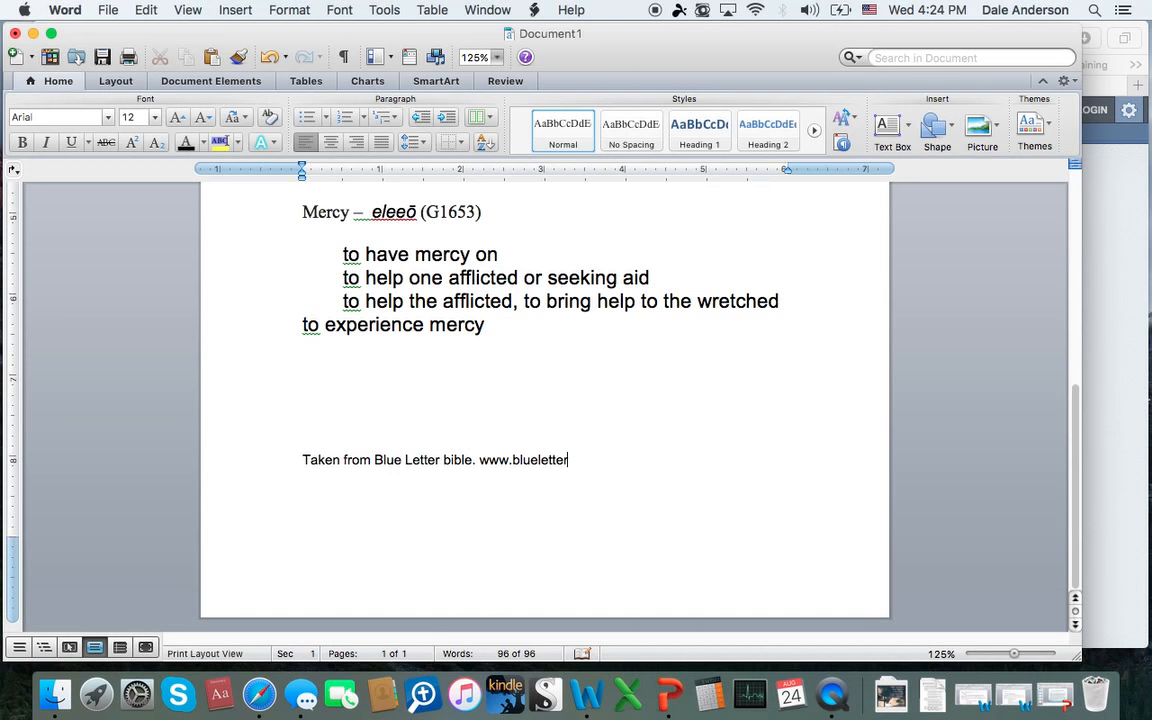
key(BackSpace)
key(BackSpace)
text(ble.org)
scroll(422, 345, up, 2)
scroll(422, 348, up, 2)
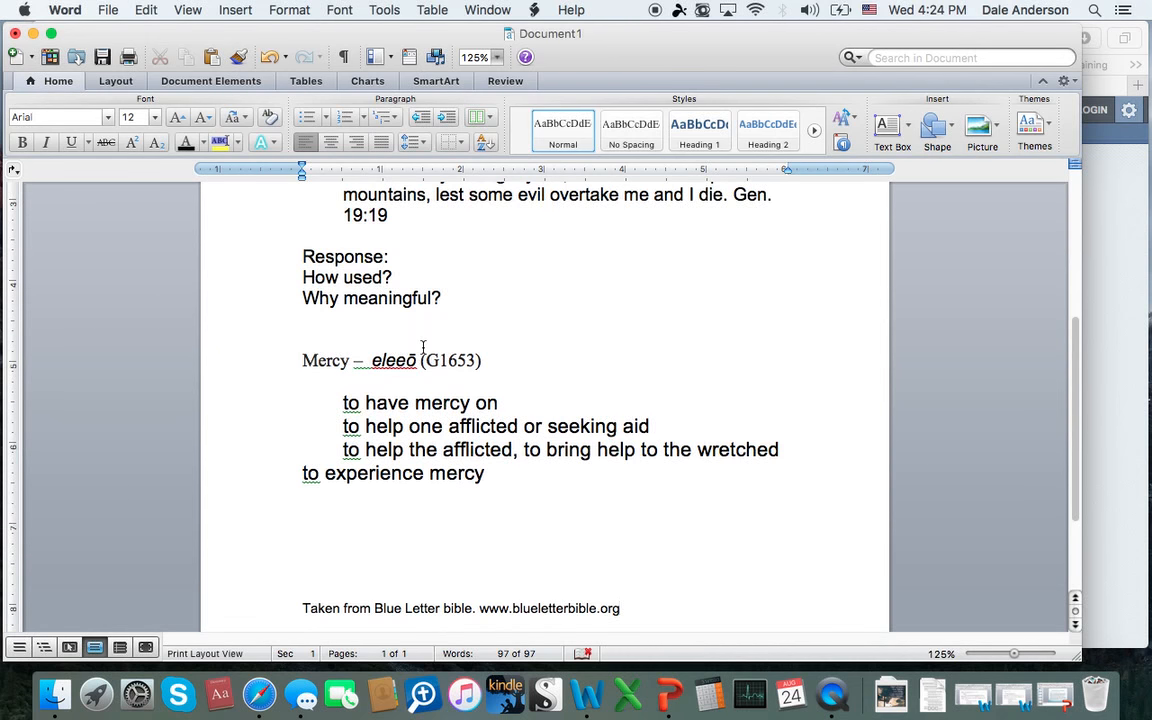
scroll(423, 347, up, 3)
scroll(423, 347, up, 3)
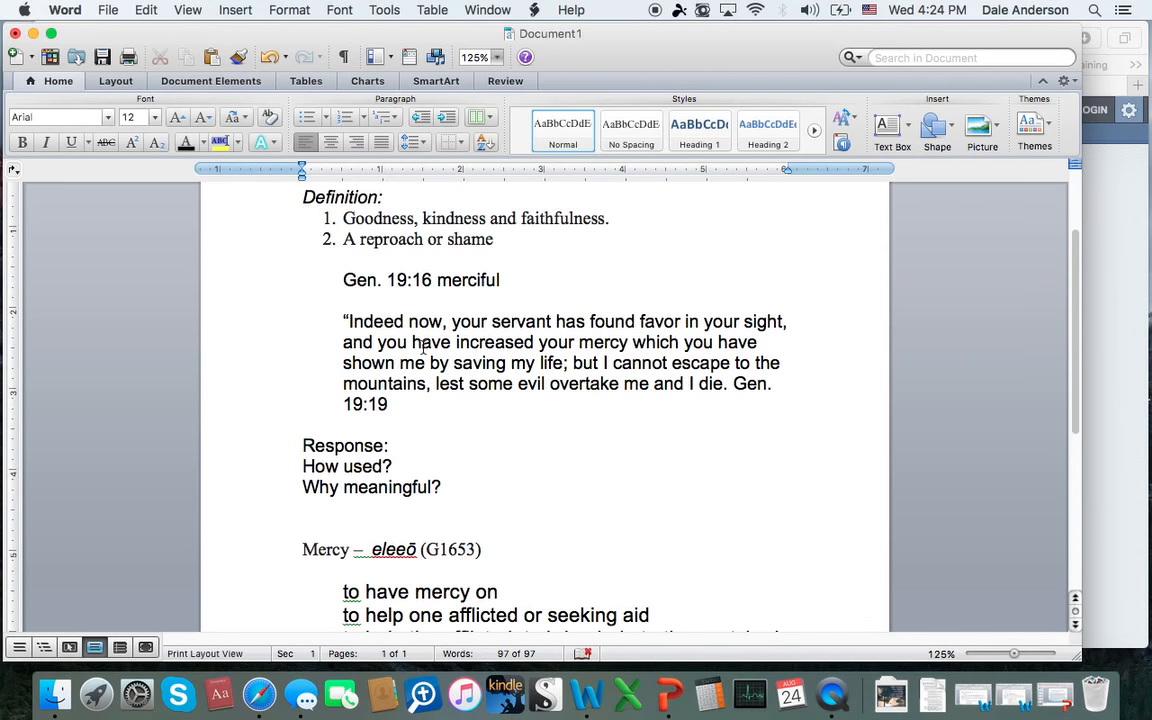
scroll(422, 347, up, 4)
scroll(511, 314, down, 5)
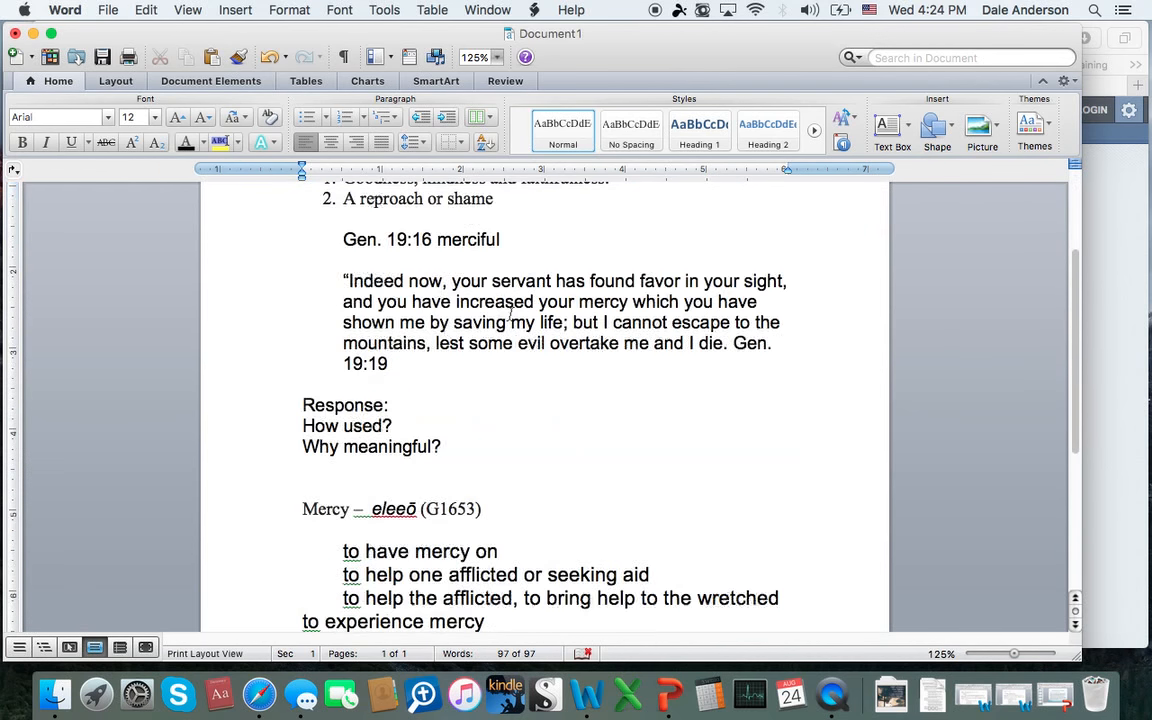